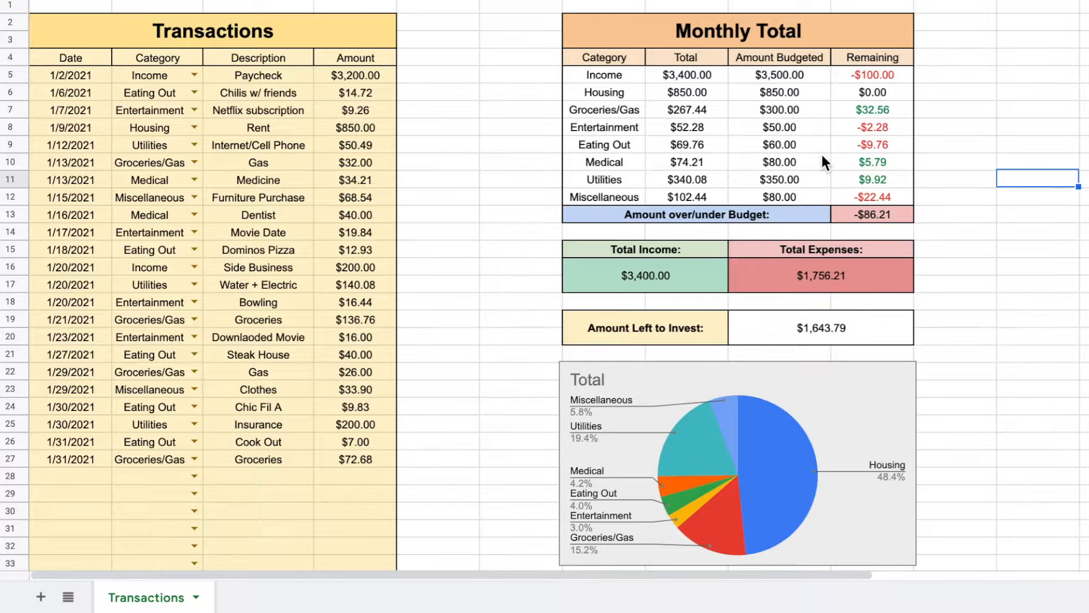
Examine the Monthly Total summary: category totals, budgeted and remaining amounts, over/under budget, total income, total expenses and amount left to invest
{"action": "left_click_drag", "start_coordinate": [616, 72], "coordinate": [615, 175]}
{"action": "left_click_drag", "start_coordinate": [702, 72], "coordinate": [702, 175]}
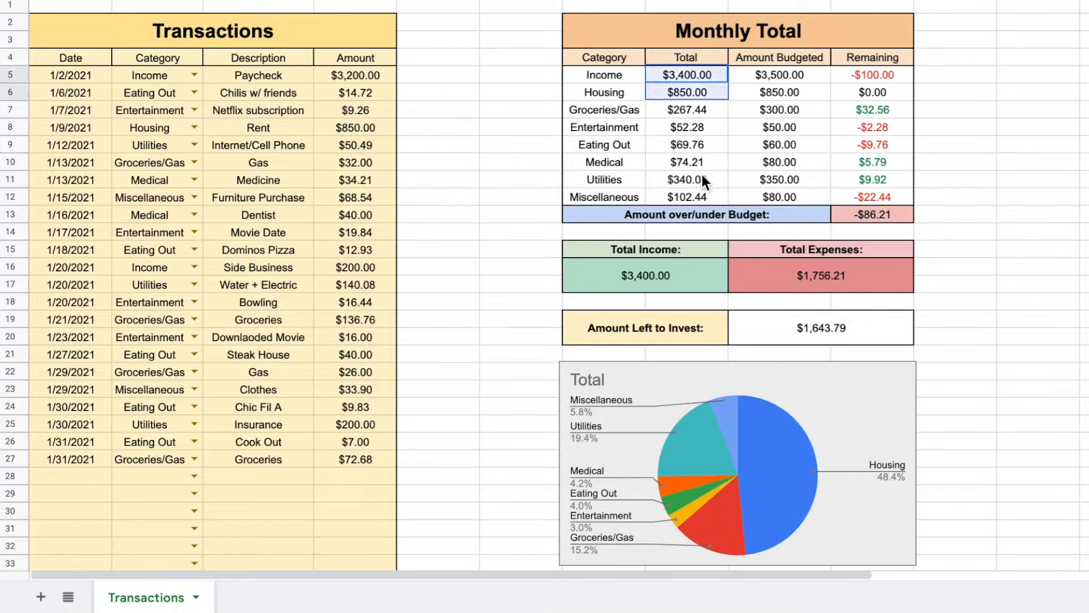
{"action": "left_click_drag", "start_coordinate": [802, 71], "coordinate": [796, 195]}
{"action": "left_click_drag", "start_coordinate": [894, 70], "coordinate": [887, 190]}
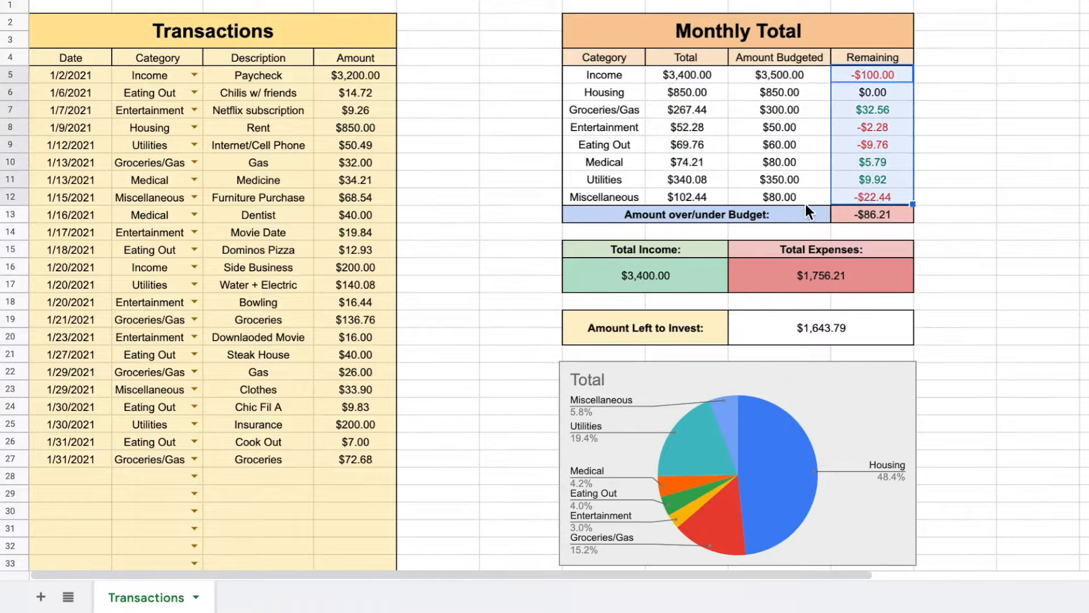
{"action": "left_click_drag", "start_coordinate": [767, 216], "coordinate": [851, 216]}
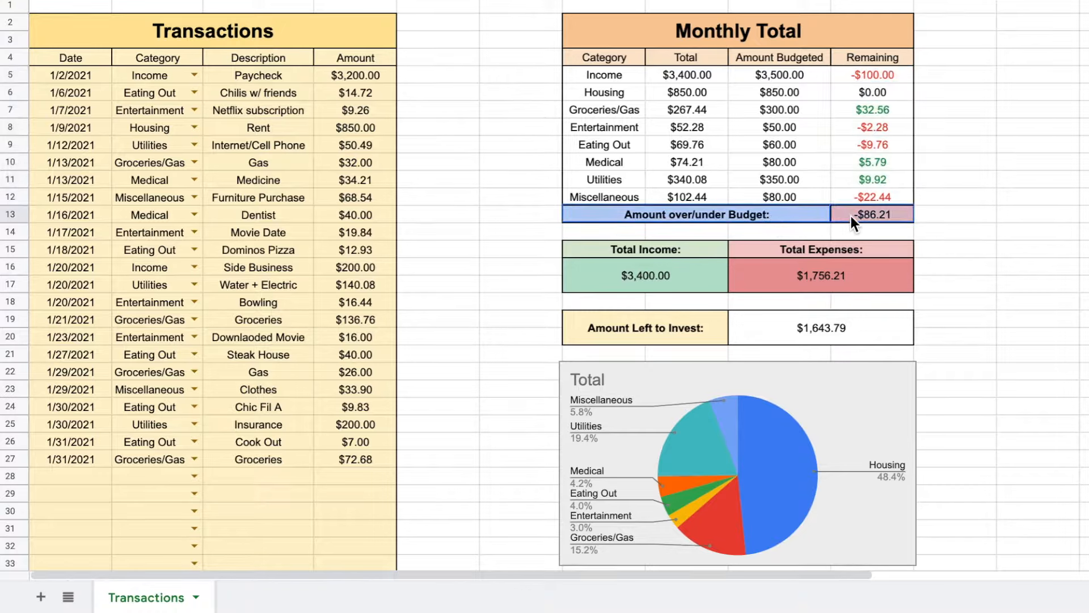
{"action": "left_click", "coordinate": [646, 275]}
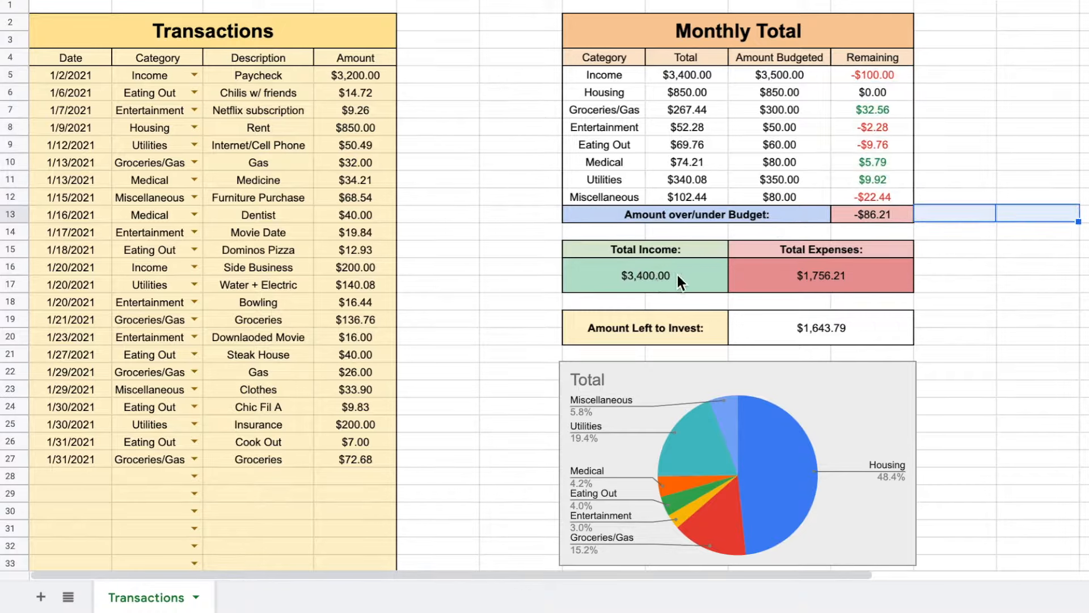
{"action": "left_click", "coordinate": [826, 269]}
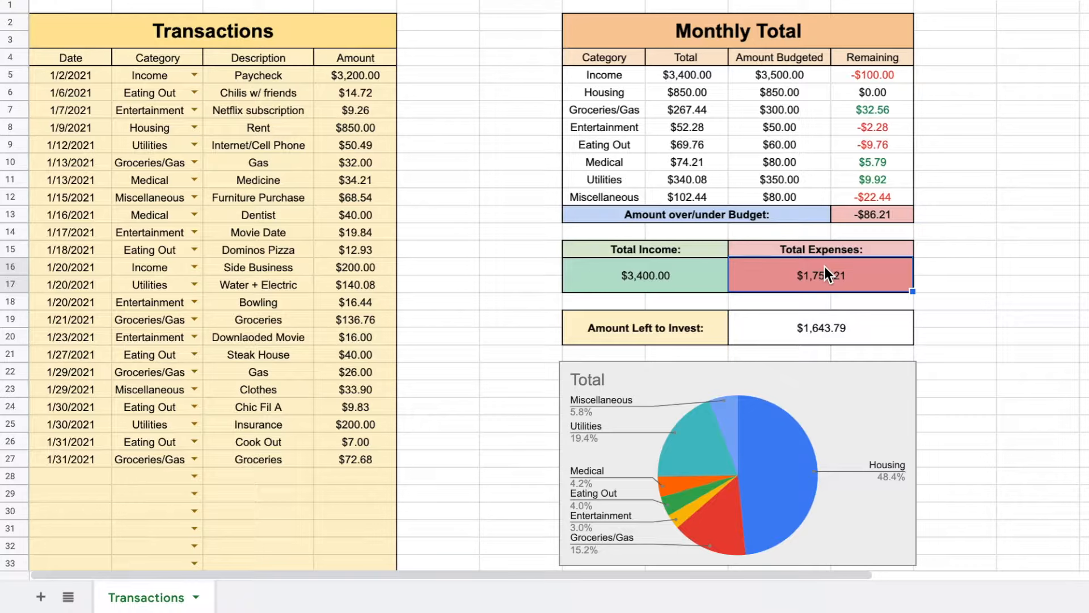
{"action": "left_click", "coordinate": [781, 328]}
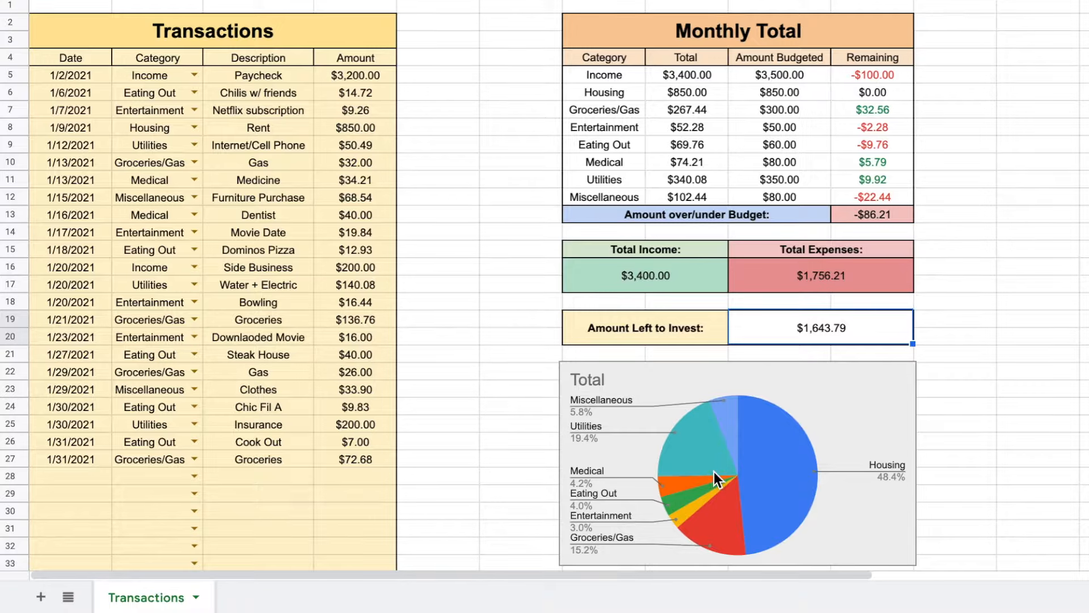
Start a new transaction in row 28 with the date 1/31/21 and the category Entertainment
{"action": "left_click", "coordinate": [98, 472]}
{"action": "type", "text": "1/31"}
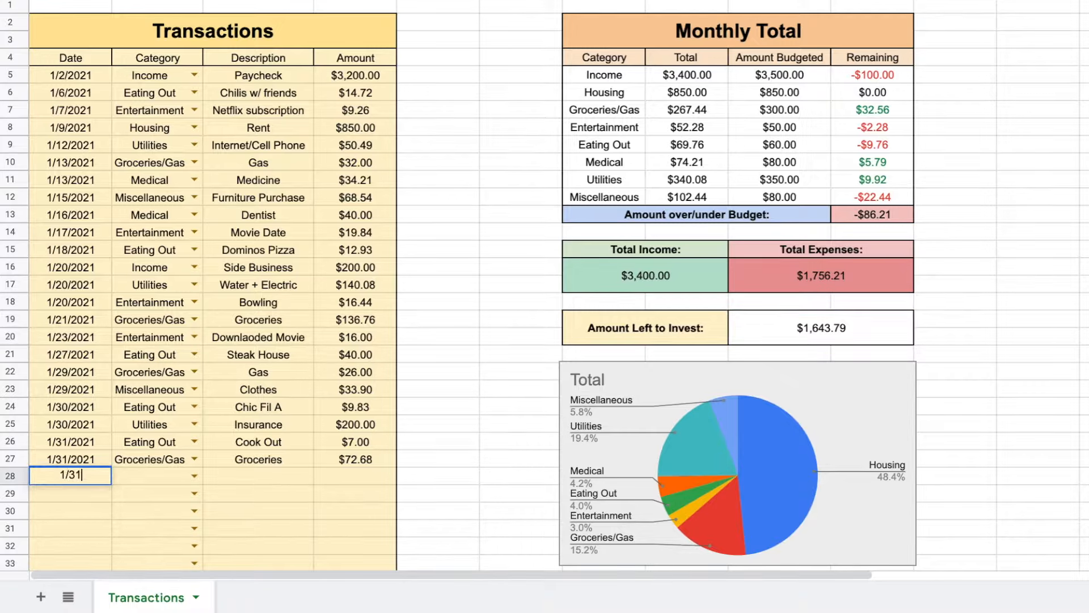
{"action": "type", "text": "/21"}
{"action": "key", "text": "Return"}
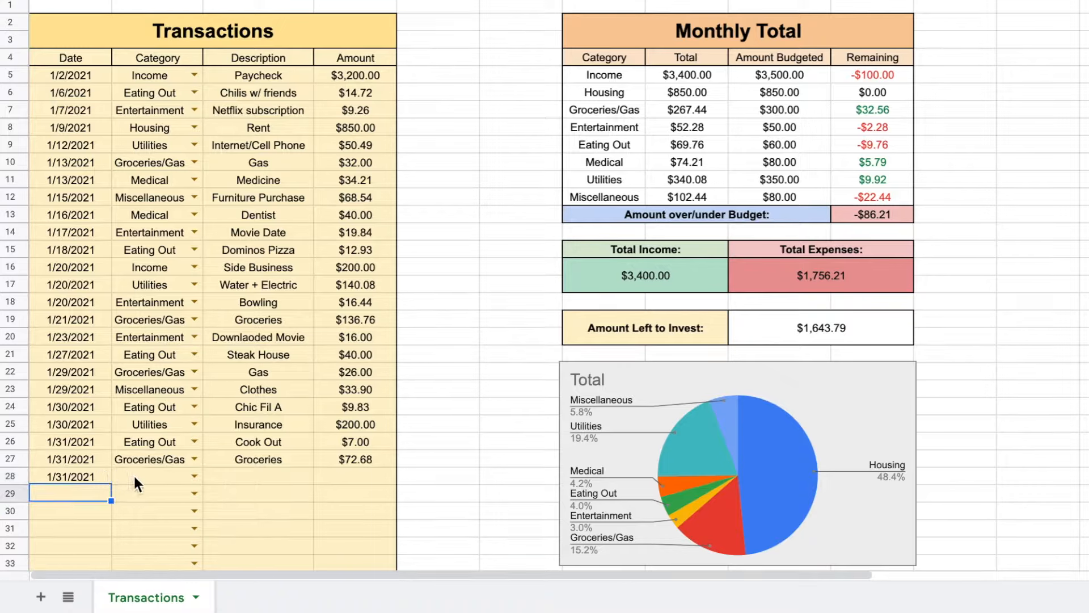
{"action": "left_click", "coordinate": [188, 475]}
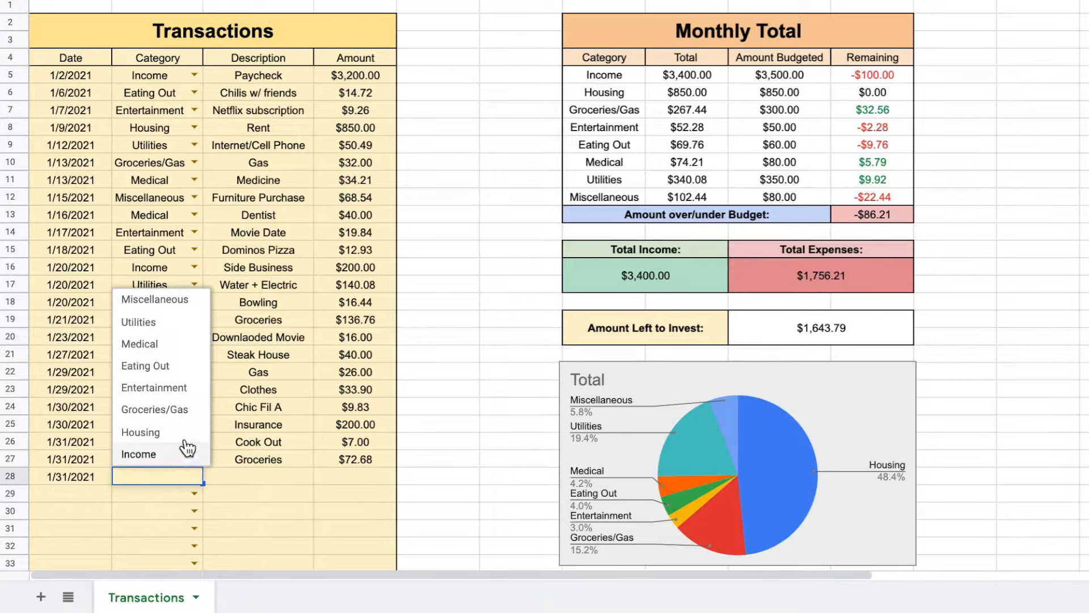
{"action": "left_click", "coordinate": [186, 388]}
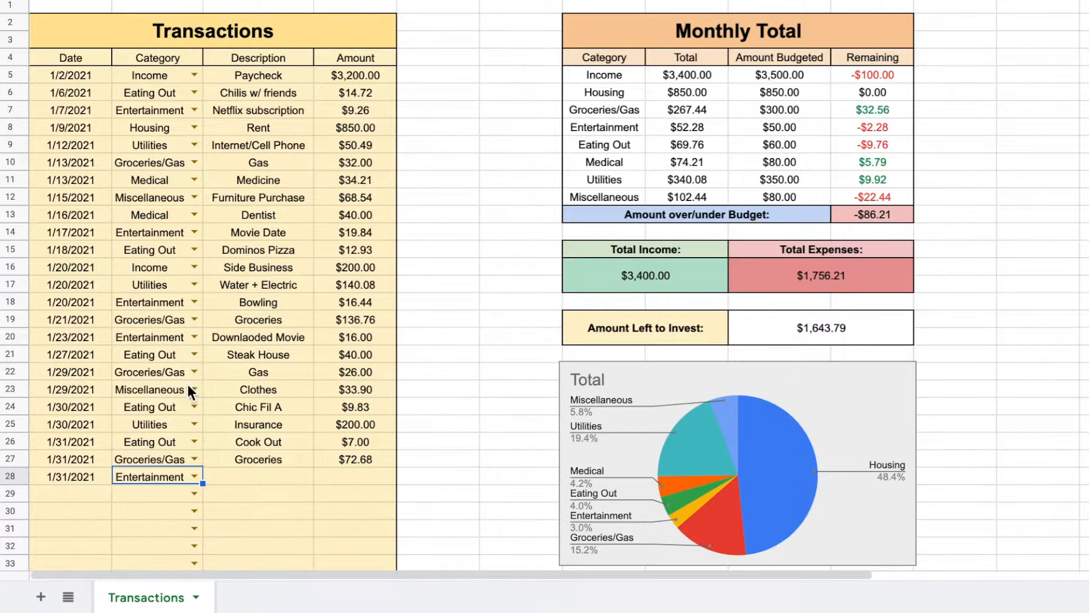
Enter the description Movies and the amount 20 in row 28, and check Entertainment's total and remaining amount
{"action": "left_click", "coordinate": [260, 479]}
{"action": "type", "text": "Movies"}
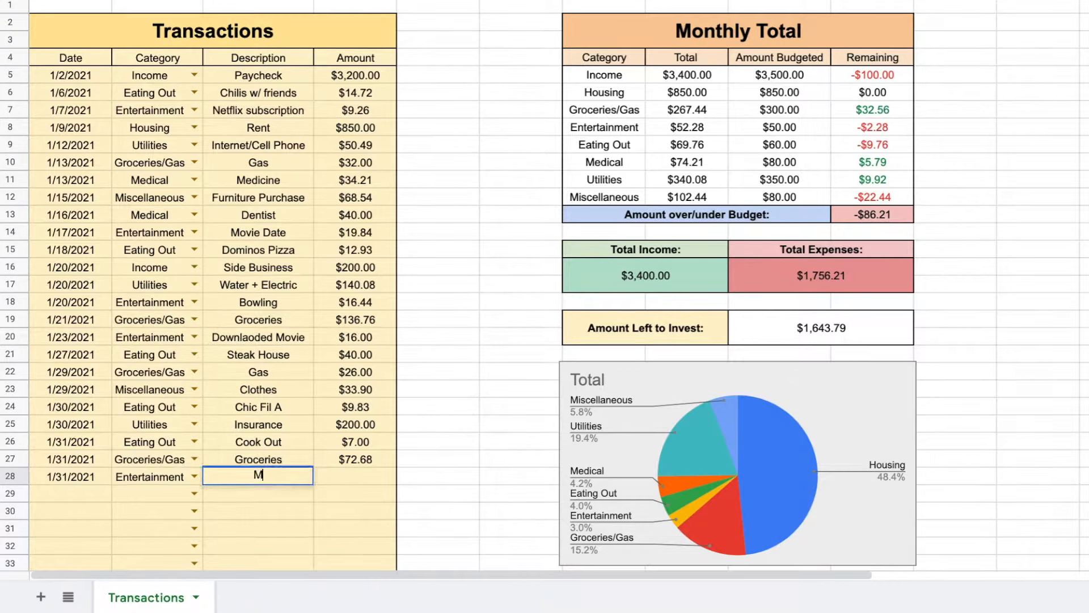
{"action": "key", "text": "Return"}
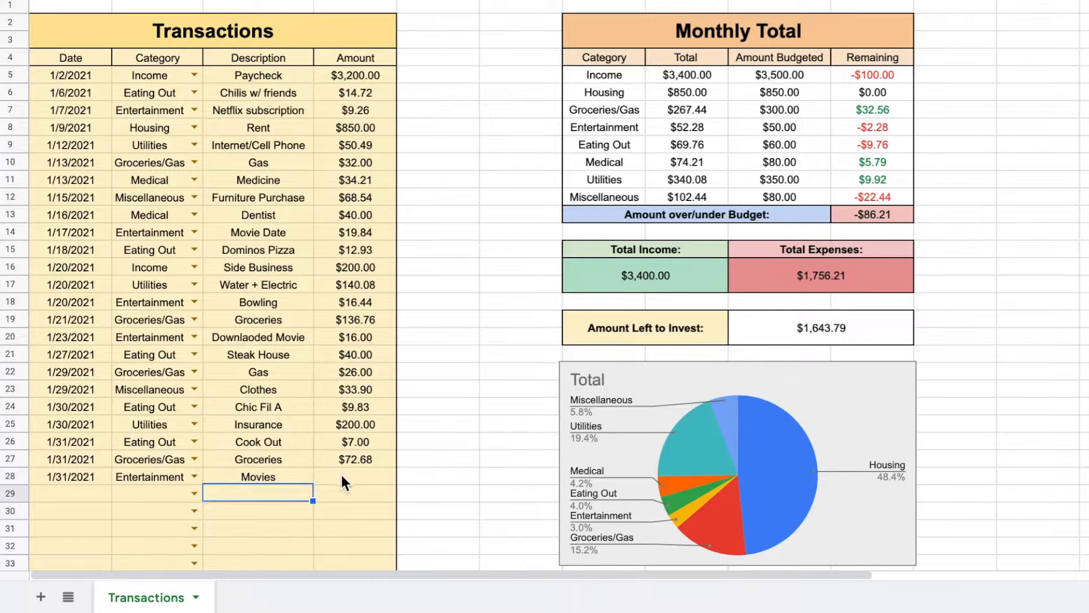
{"action": "left_click", "coordinate": [358, 476]}
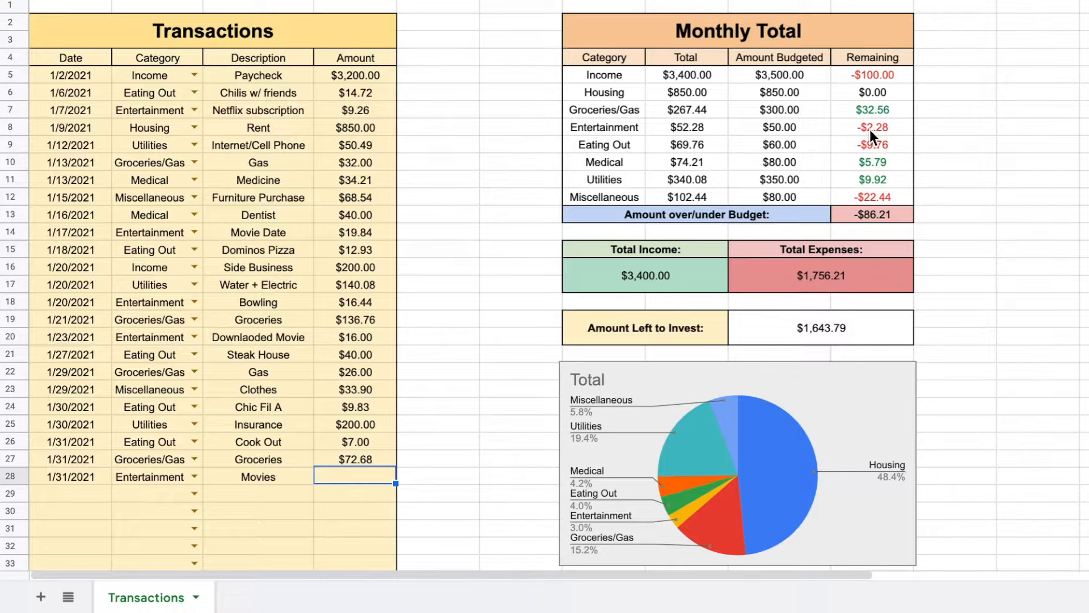
{"action": "type", "text": "20"}
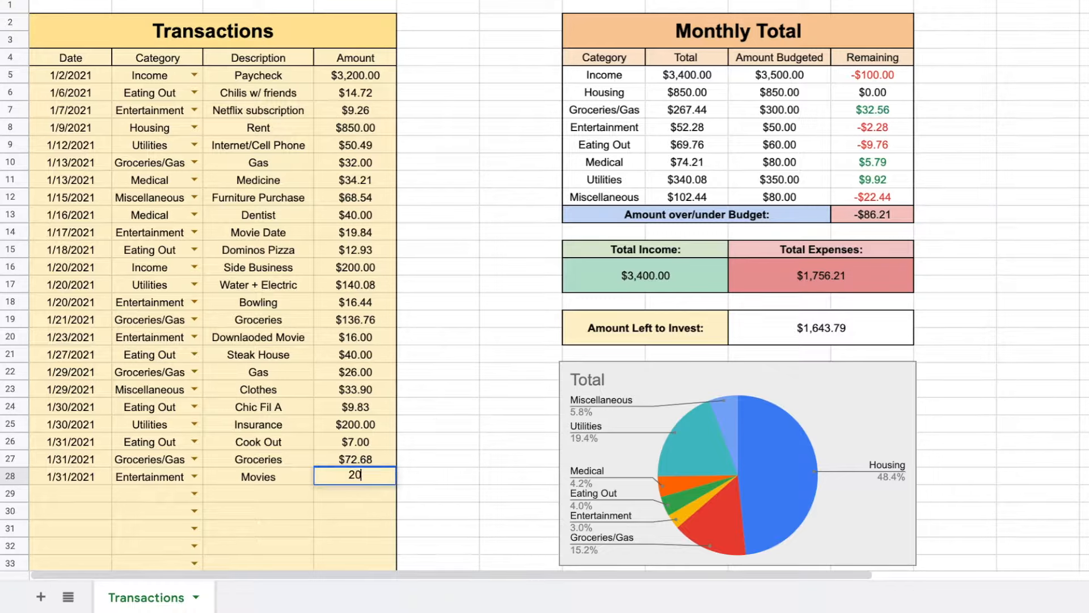
{"action": "key", "text": "Return"}
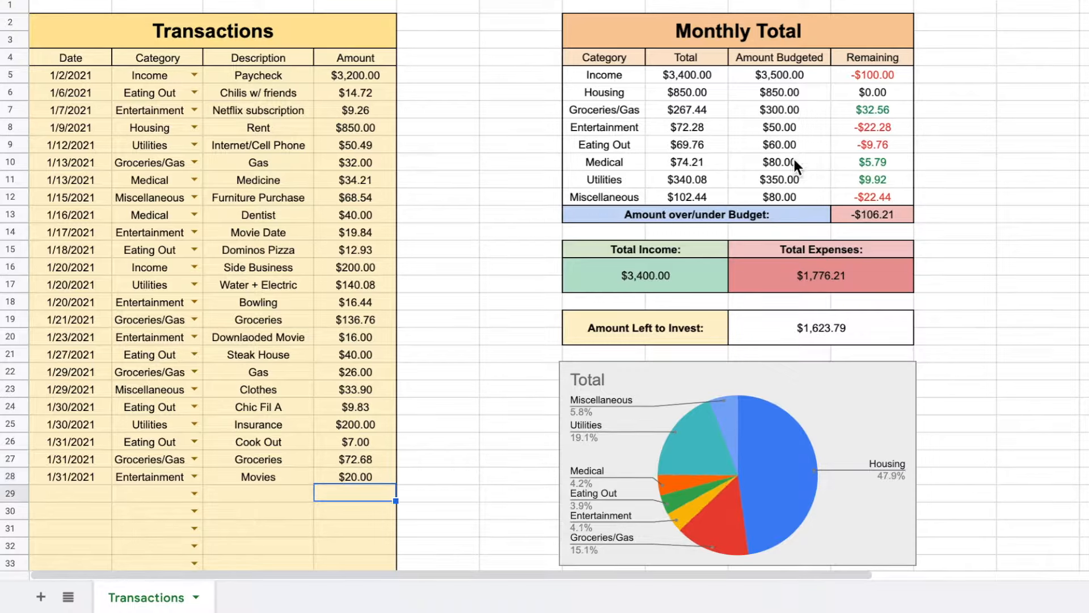
{"action": "left_click", "coordinate": [706, 125]}
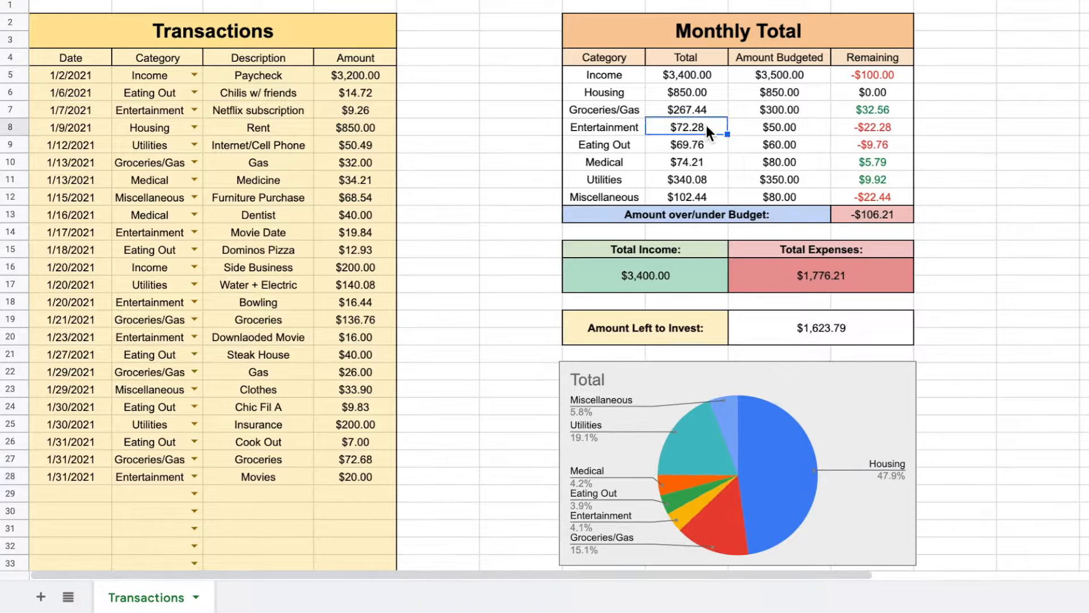
{"action": "left_click", "coordinate": [894, 128]}
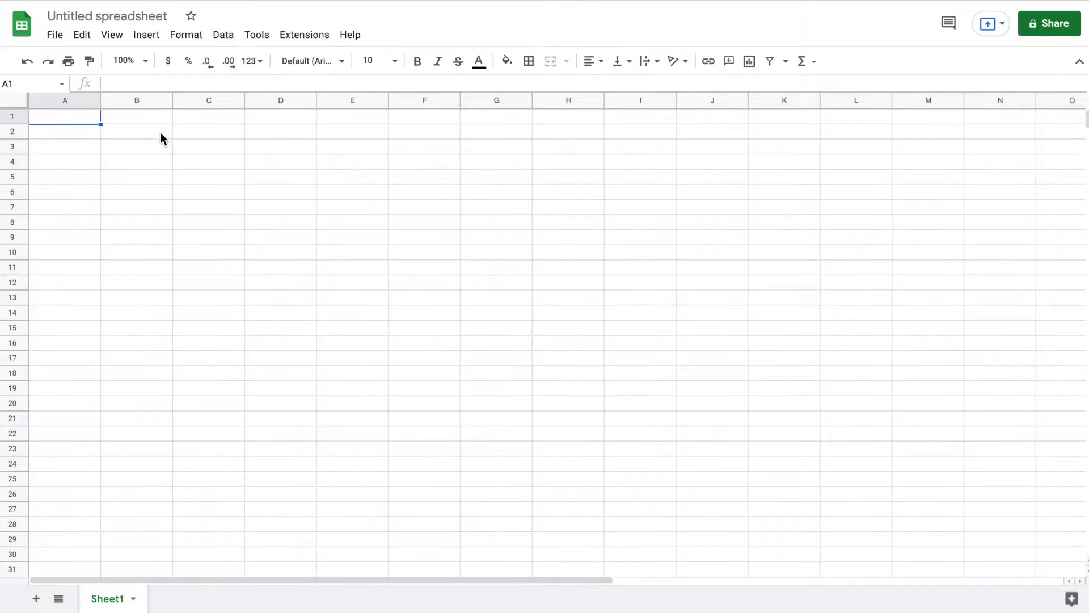
Rename the untitled spreadsheet as Monthly Budget Tracker
{"action": "left_click", "coordinate": [128, 17]}
{"action": "type", "text": "Month"}
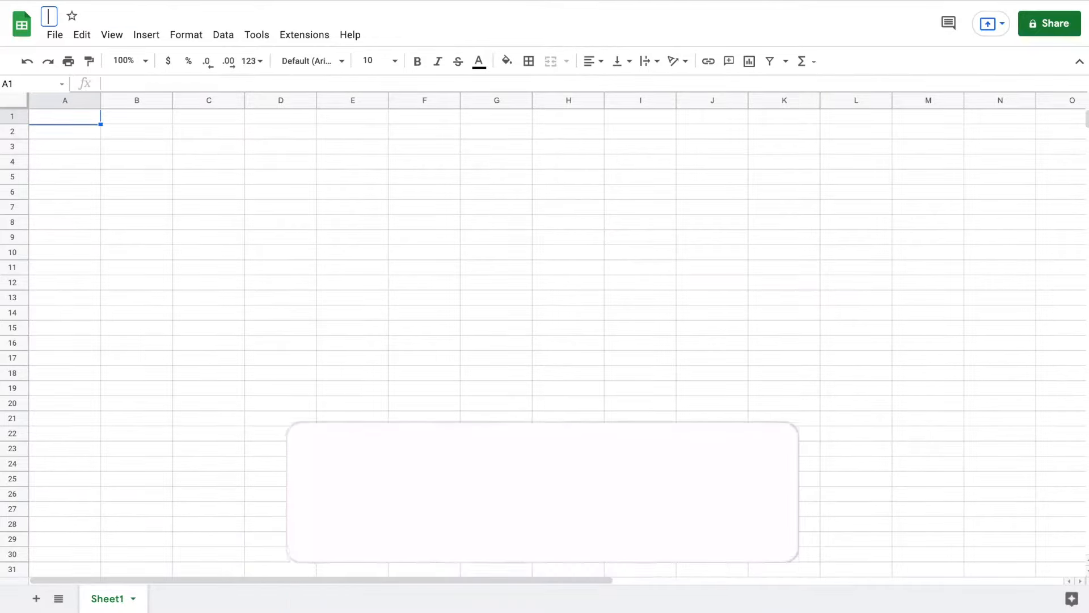
{"action": "type", "text": "ly Bud"}
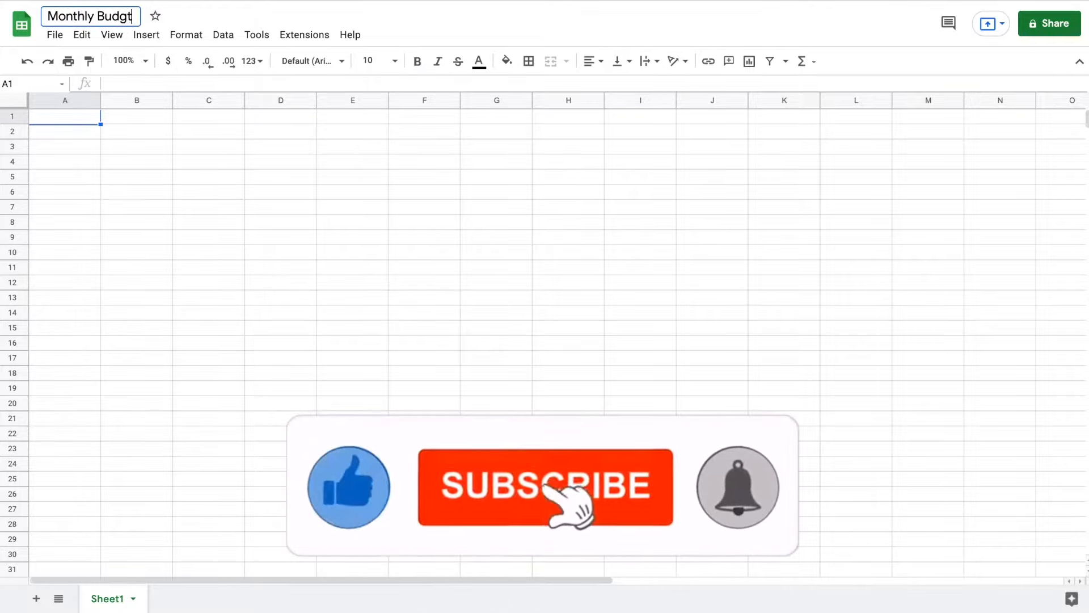
{"action": "type", "text": "get Tracke"}
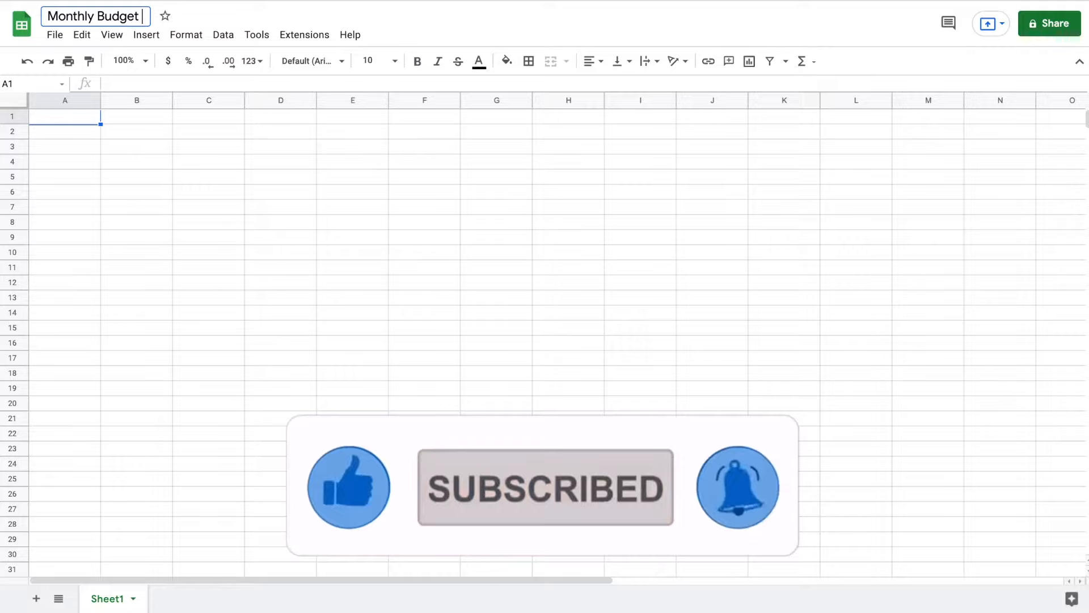
{"action": "type", "text": "r"}
{"action": "key", "text": "Return"}
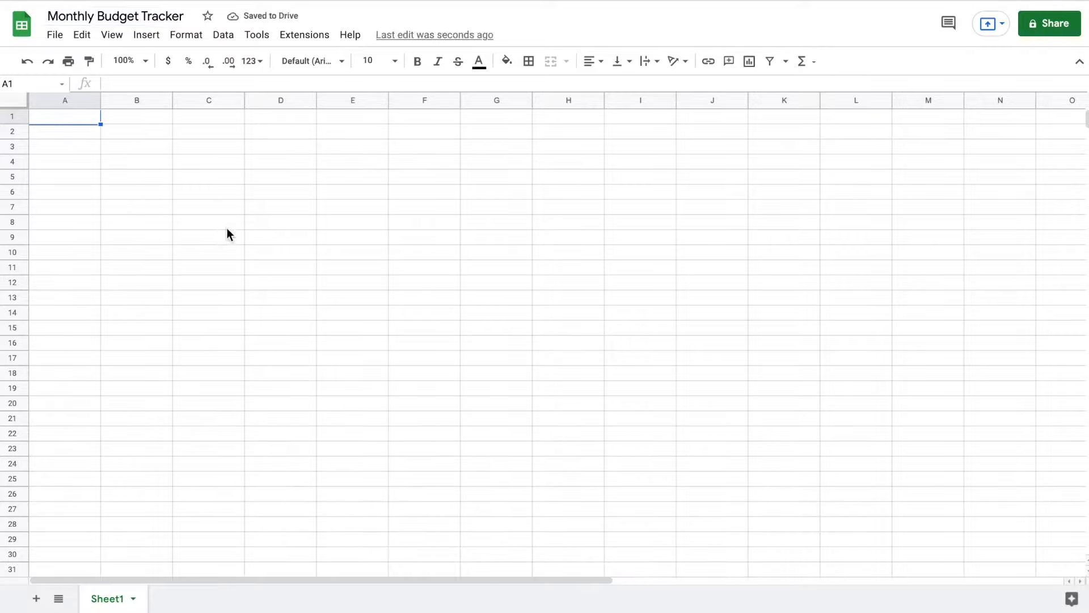
Merge cells A2:D3 into one cell and give it an outer border
{"action": "left_click", "coordinate": [73, 131]}
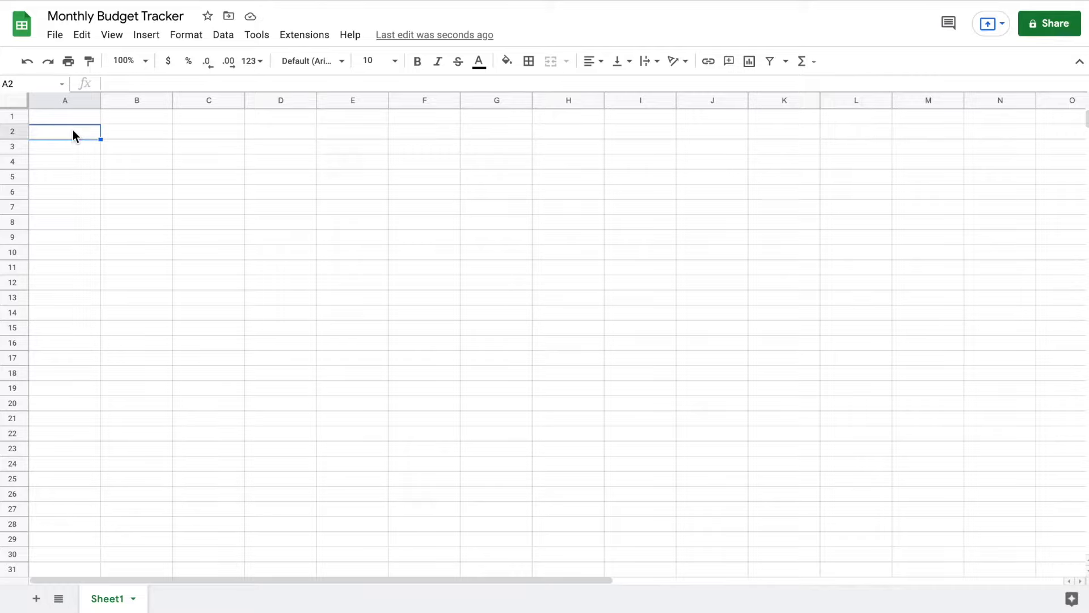
{"action": "left_click_drag", "start_coordinate": [73, 130], "coordinate": [304, 147]}
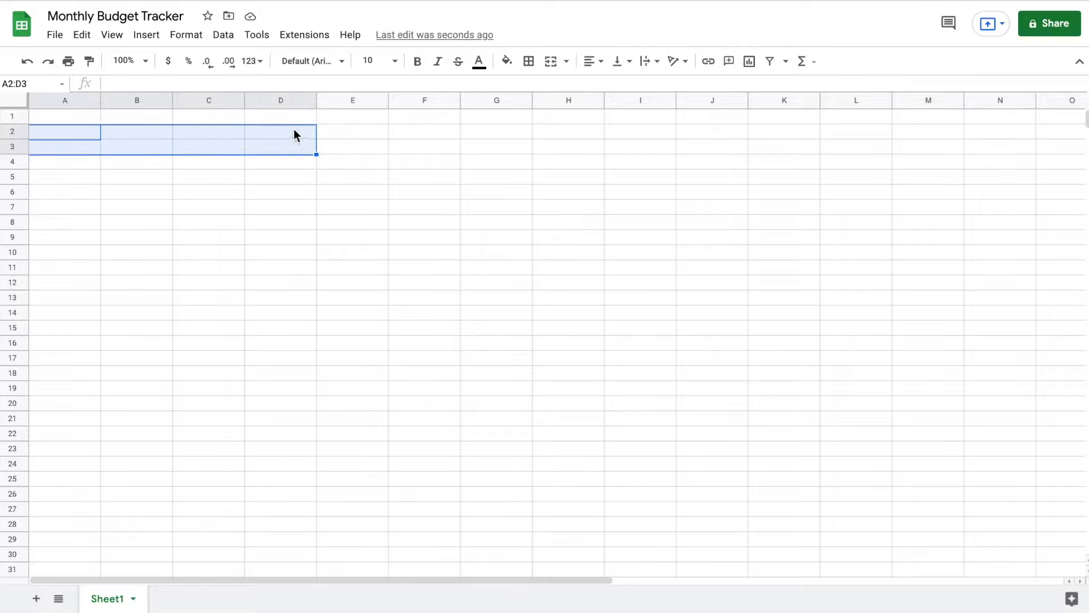
{"action": "left_click", "coordinate": [551, 64]}
{"action": "left_click", "coordinate": [531, 64]}
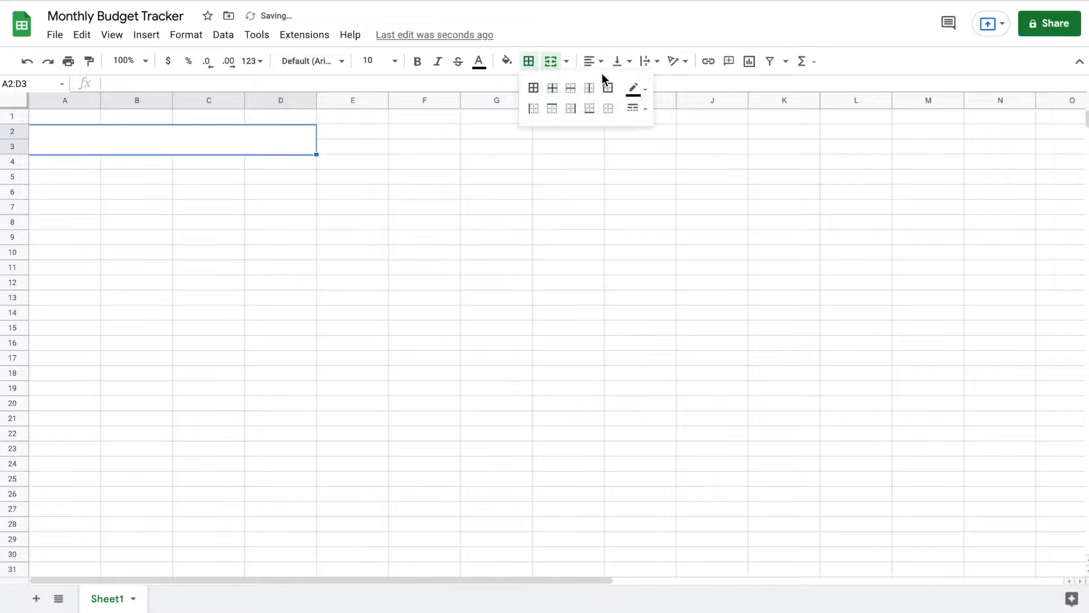
{"action": "left_click", "coordinate": [608, 88]}
{"action": "left_click", "coordinate": [322, 167]}
Enter the title Transactions in the merged cell A2:D3
{"action": "left_click", "coordinate": [264, 134]}
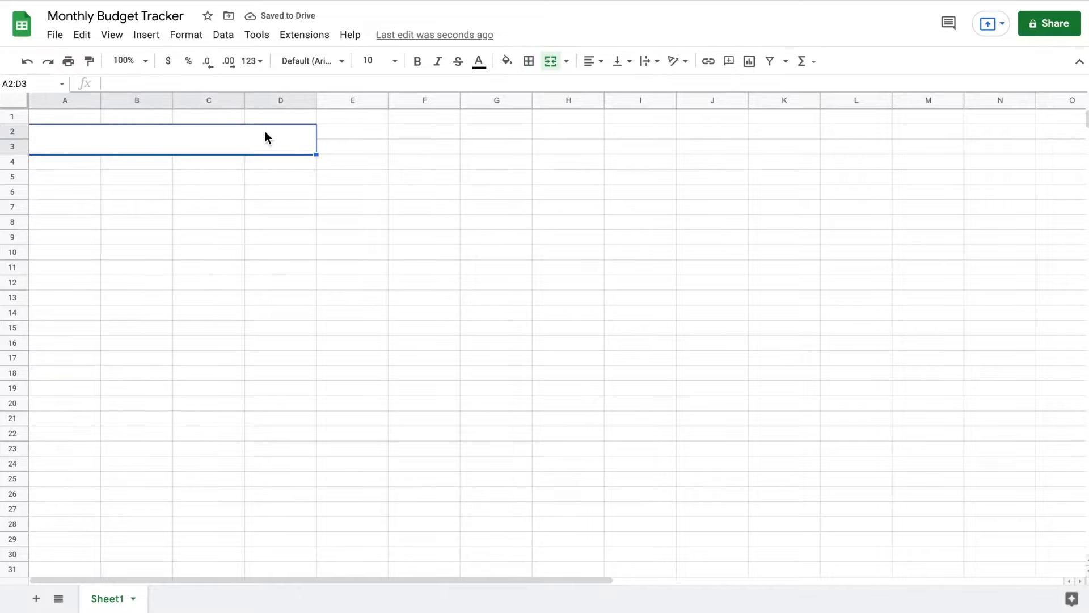
{"action": "type", "text": "Transactions"}
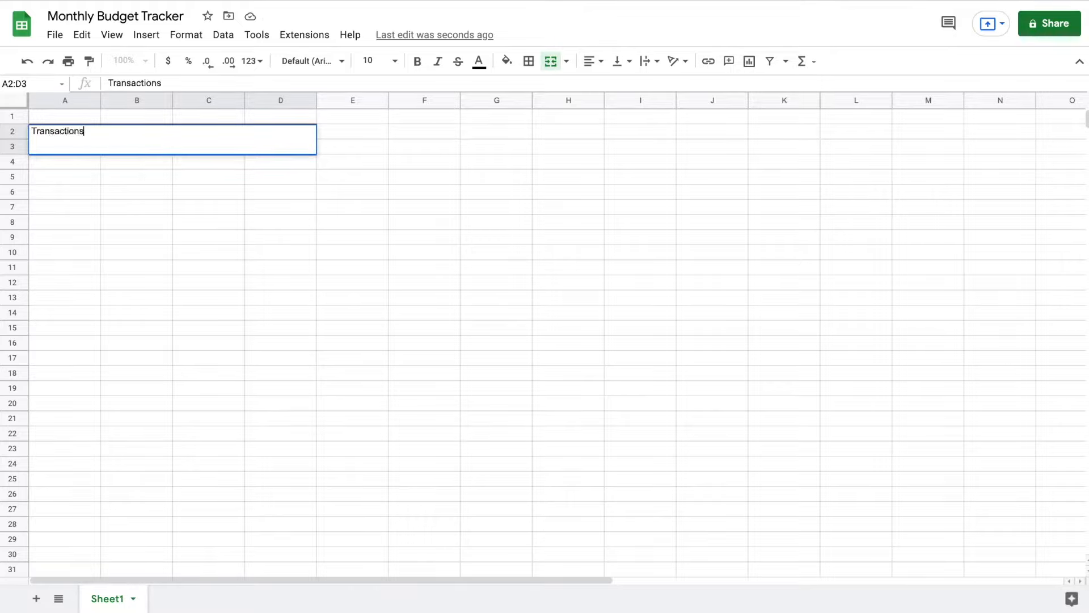
{"action": "key", "text": "Return"}
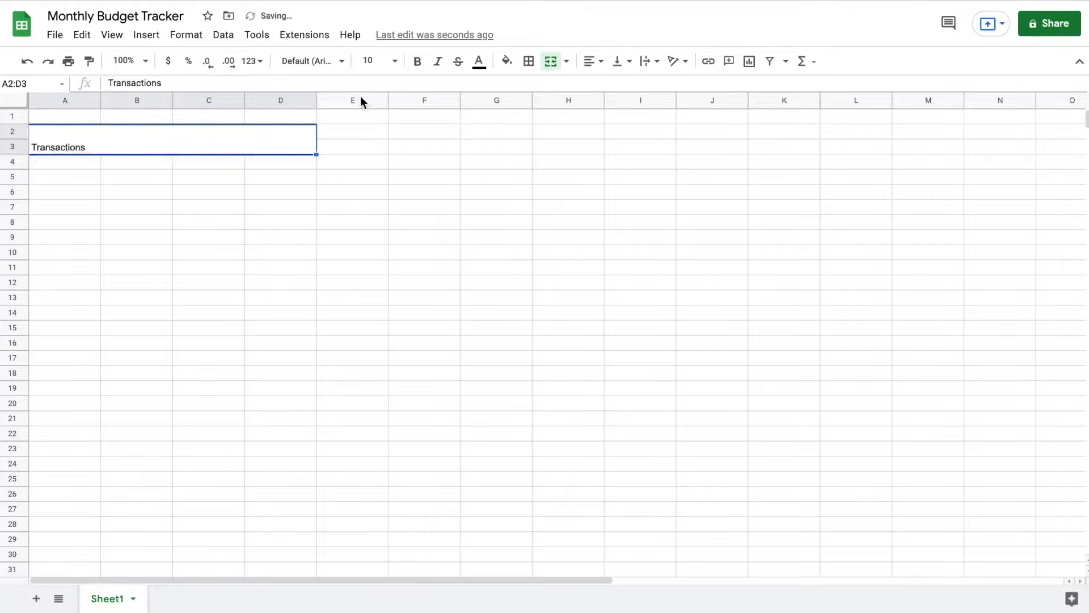
Set the Transactions title to font size 18 and centre it horizontally
{"action": "left_click", "coordinate": [395, 60]}
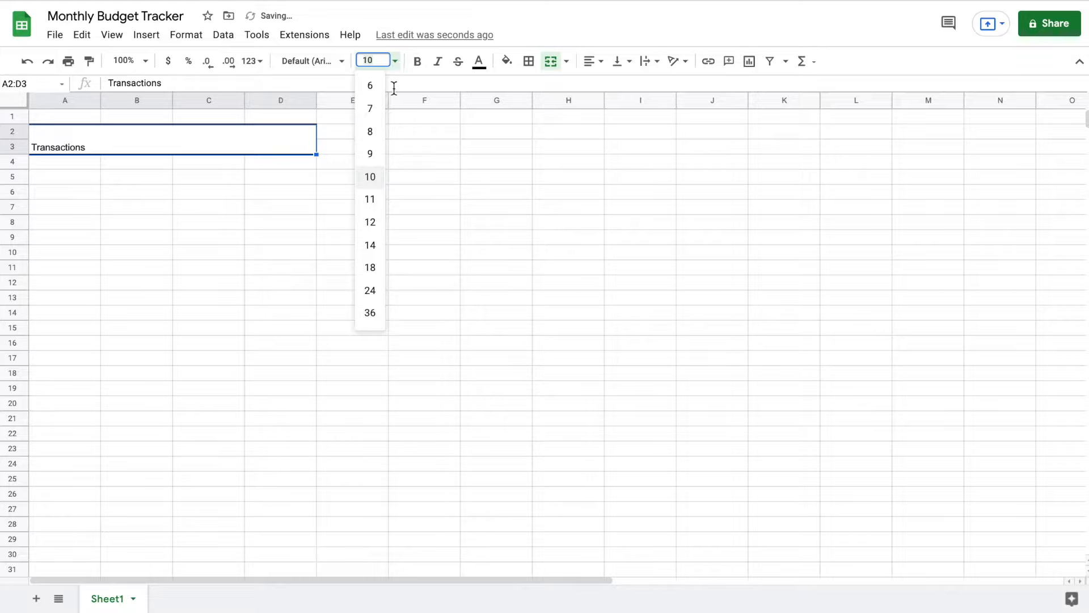
{"action": "left_click", "coordinate": [381, 268]}
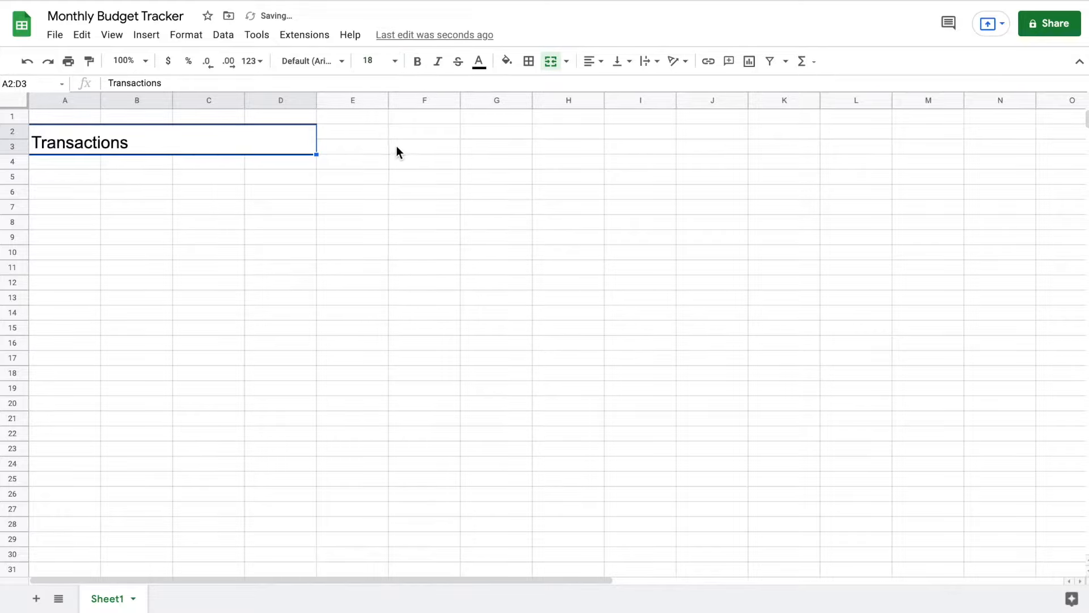
{"action": "left_click", "coordinate": [406, 147]}
{"action": "left_click", "coordinate": [296, 147]}
{"action": "left_click", "coordinate": [592, 61]}
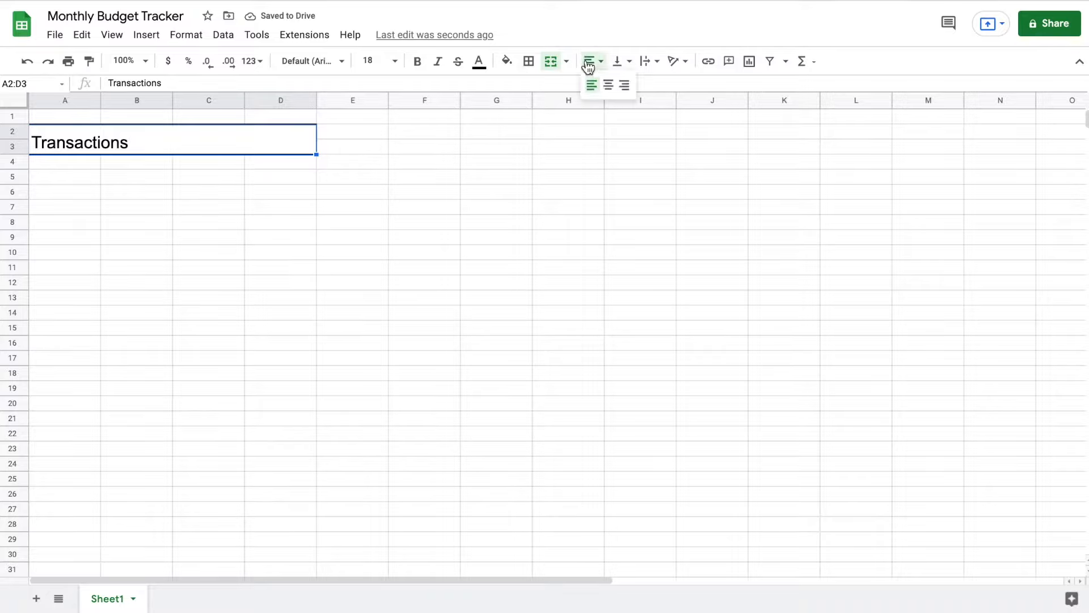
{"action": "left_click", "coordinate": [613, 87]}
{"action": "left_click", "coordinate": [442, 157]}
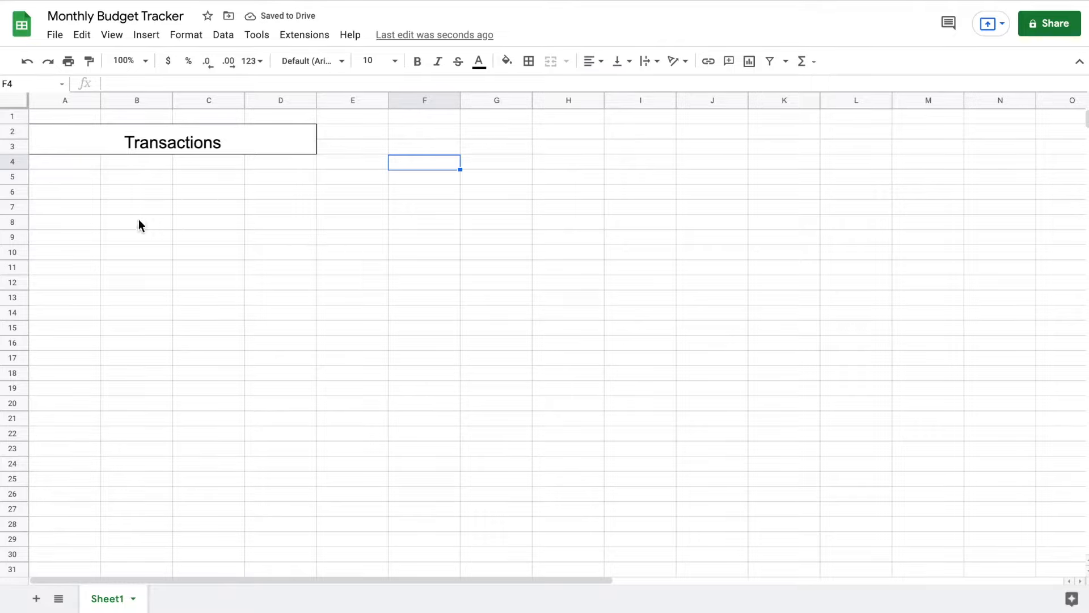
Enter the column headers Date, Category, Description and Amount in cells A4 to D4 under the Transactions title
{"action": "left_click", "coordinate": [72, 162]}
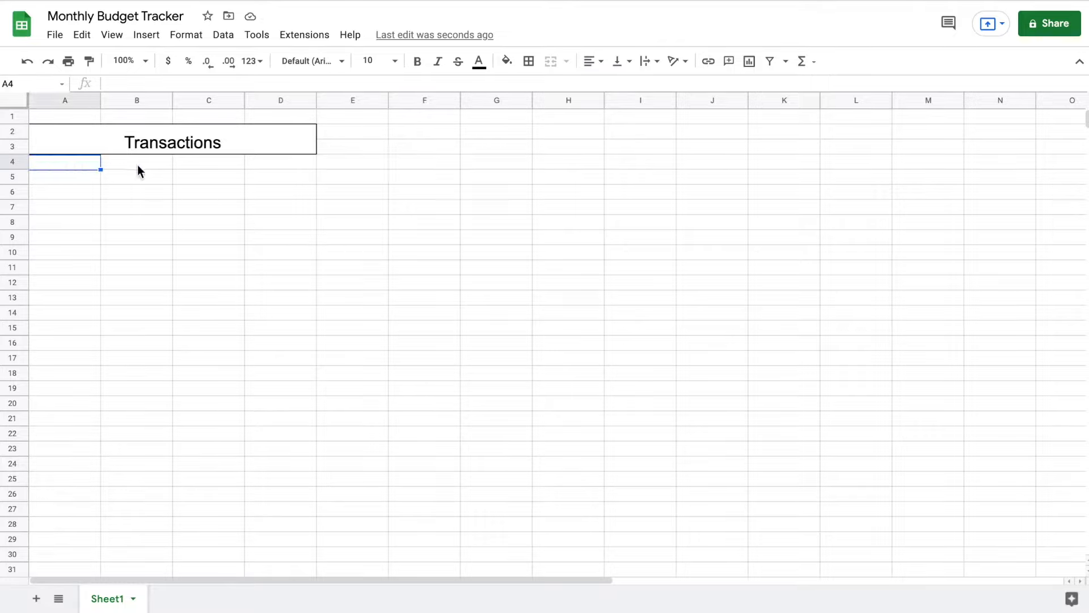
{"action": "type", "text": "Date"}
{"action": "key", "text": "Tab"}
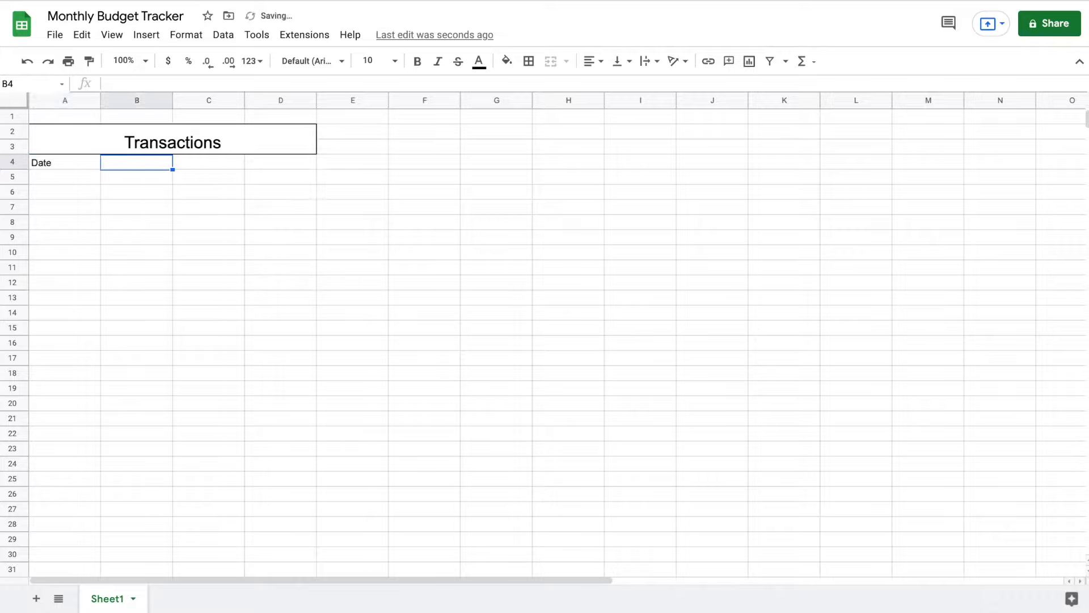
{"action": "type", "text": "Cate"}
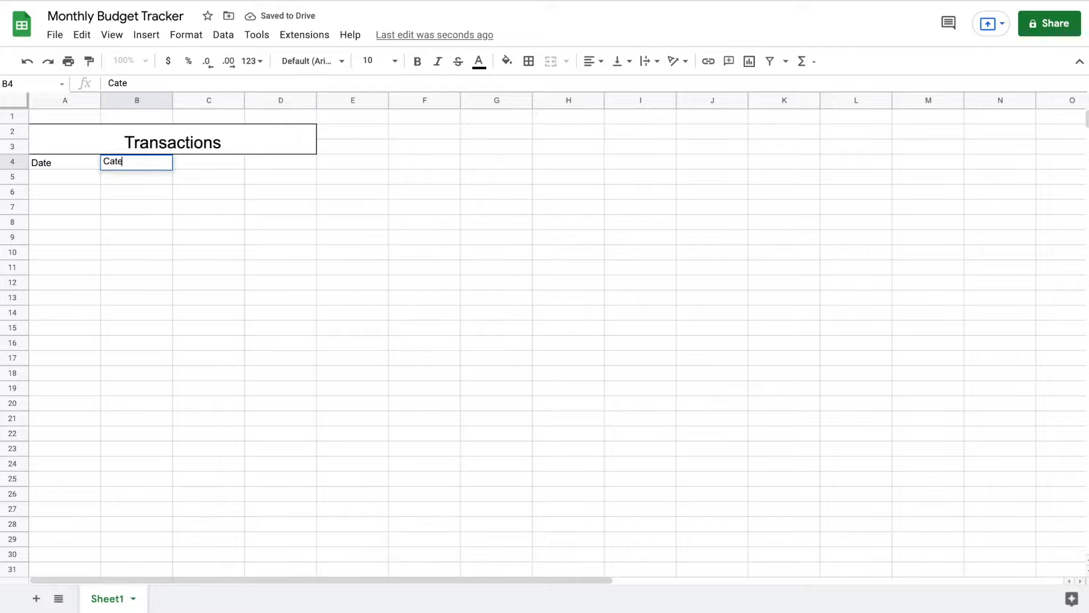
{"action": "type", "text": "gory"}
{"action": "key", "text": "Tab"}
{"action": "type", "text": "Description"}
{"action": "key", "text": "Tab"}
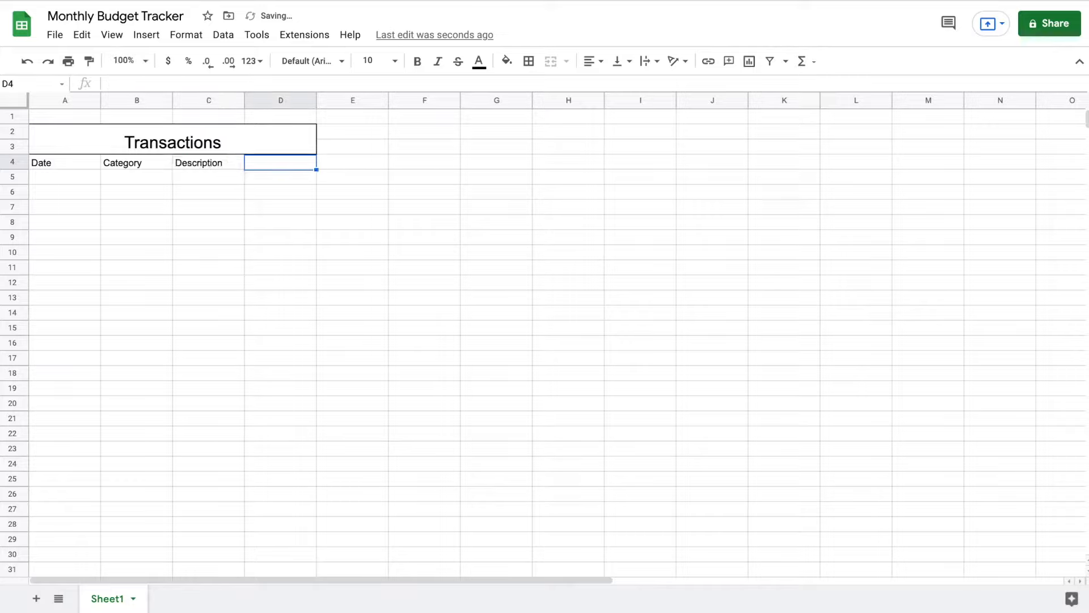
{"action": "type", "text": "Amount"}
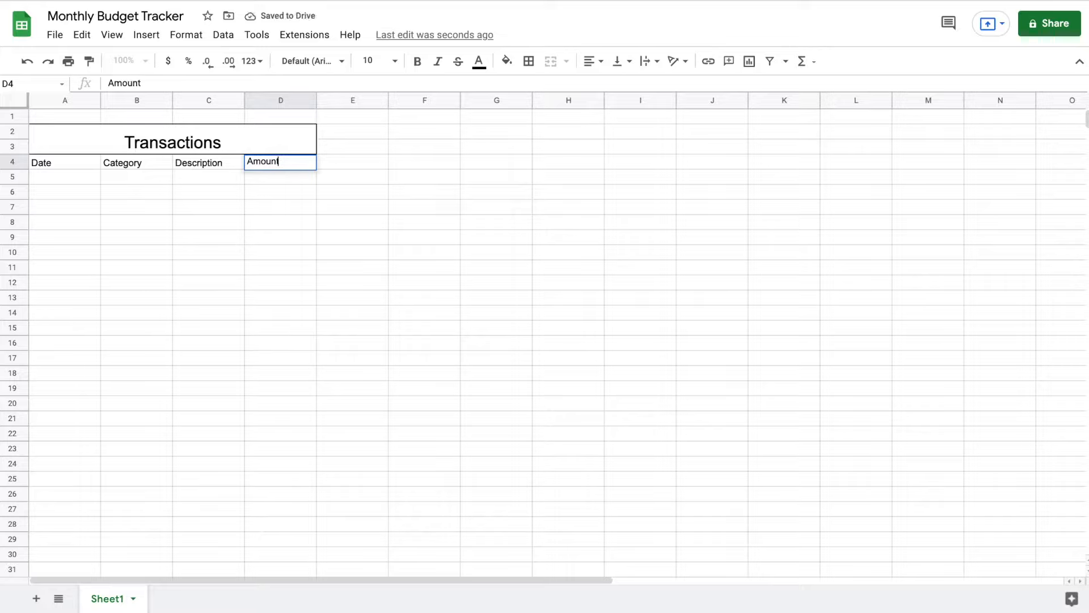
{"action": "key", "text": "Return"}
Apply borders to all cells of the Transactions header row A4:D4
{"action": "left_click_drag", "start_coordinate": [80, 162], "coordinate": [251, 162]}
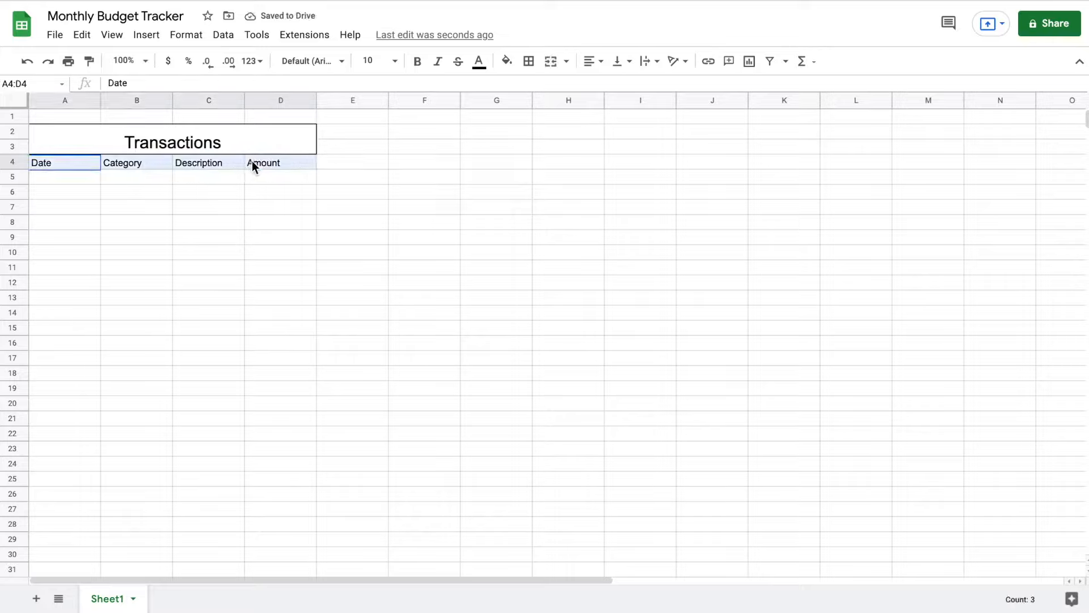
{"action": "left_click", "coordinate": [528, 61]}
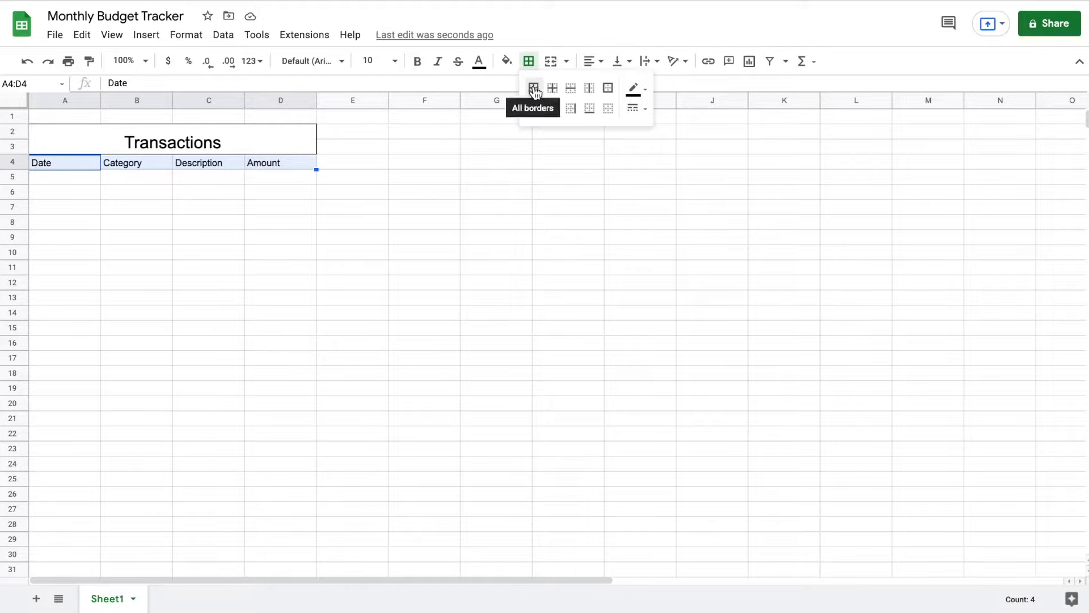
{"action": "left_click", "coordinate": [535, 91]}
{"action": "left_click", "coordinate": [426, 208]}
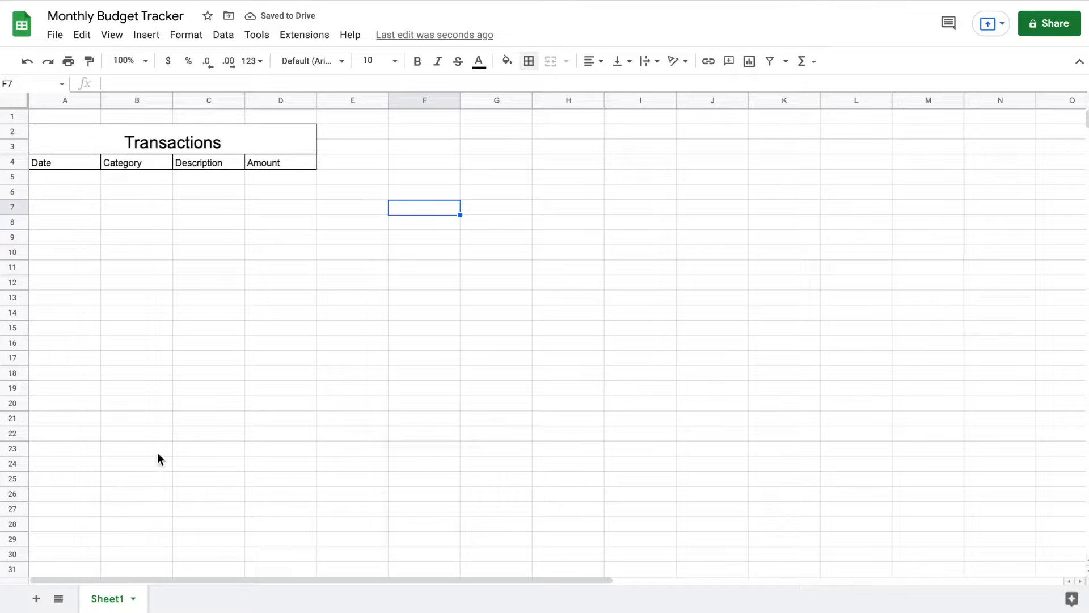
Put an outer border around the whole Transactions table, range A2:D50
{"action": "left_click", "coordinate": [58, 148]}
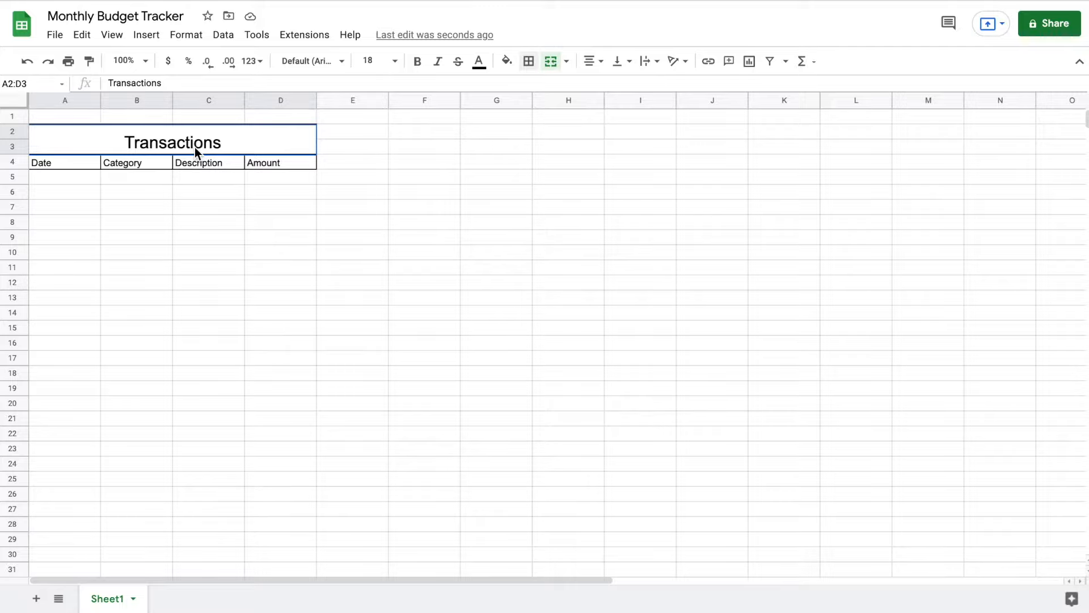
{"action": "left_click_drag", "start_coordinate": [196, 147], "coordinate": [164, 538]}
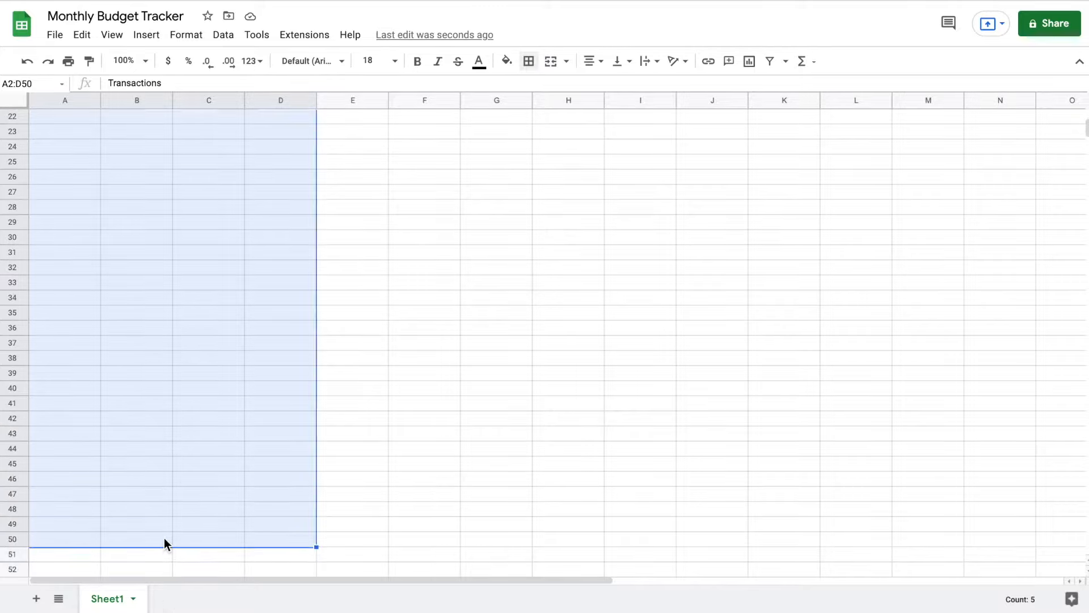
{"action": "left_click", "coordinate": [530, 62]}
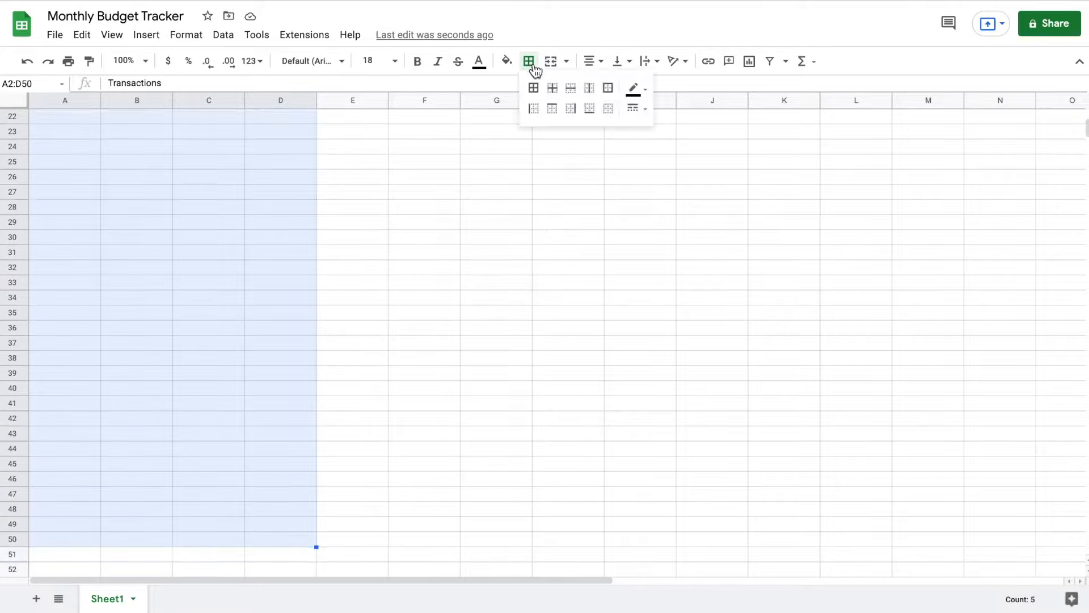
{"action": "left_click", "coordinate": [609, 87]}
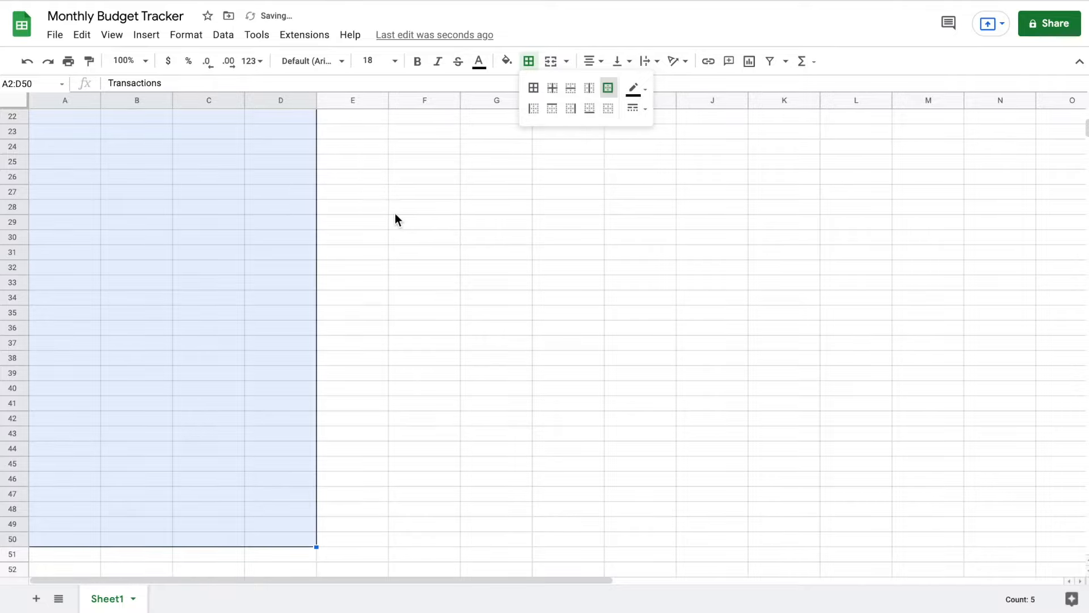
{"action": "left_click", "coordinate": [397, 214]}
{"action": "scroll", "coordinate": [396, 215], "scroll_direction": "up", "scroll_amount": 5}
{"action": "scroll", "coordinate": [397, 215], "scroll_direction": "up", "scroll_amount": 2}
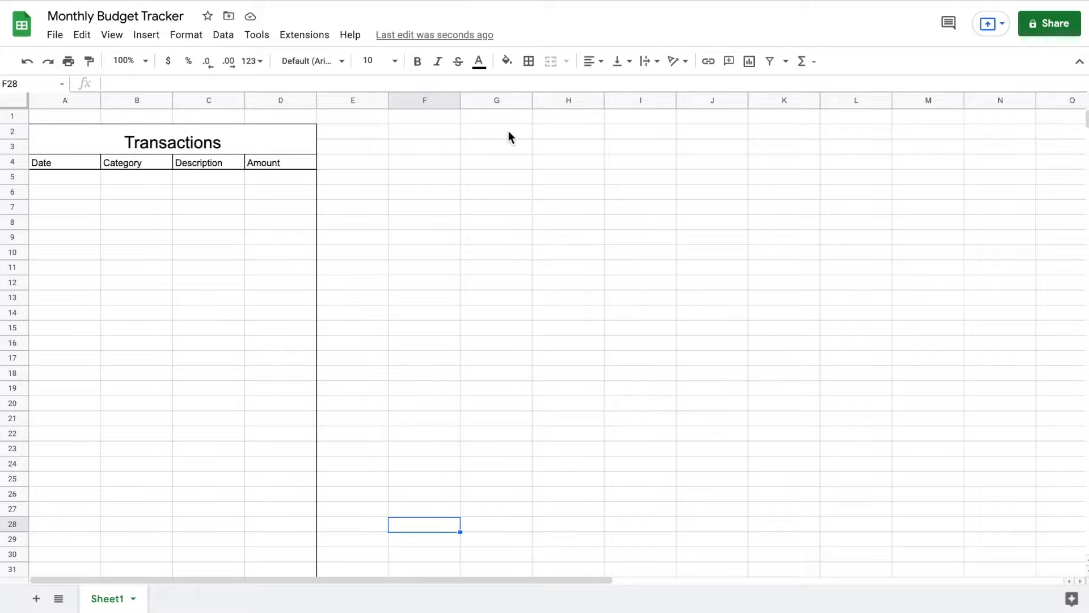
Merge cells G2:J3 into one cell and give it an outer border
{"action": "left_click_drag", "start_coordinate": [510, 131], "coordinate": [703, 147]}
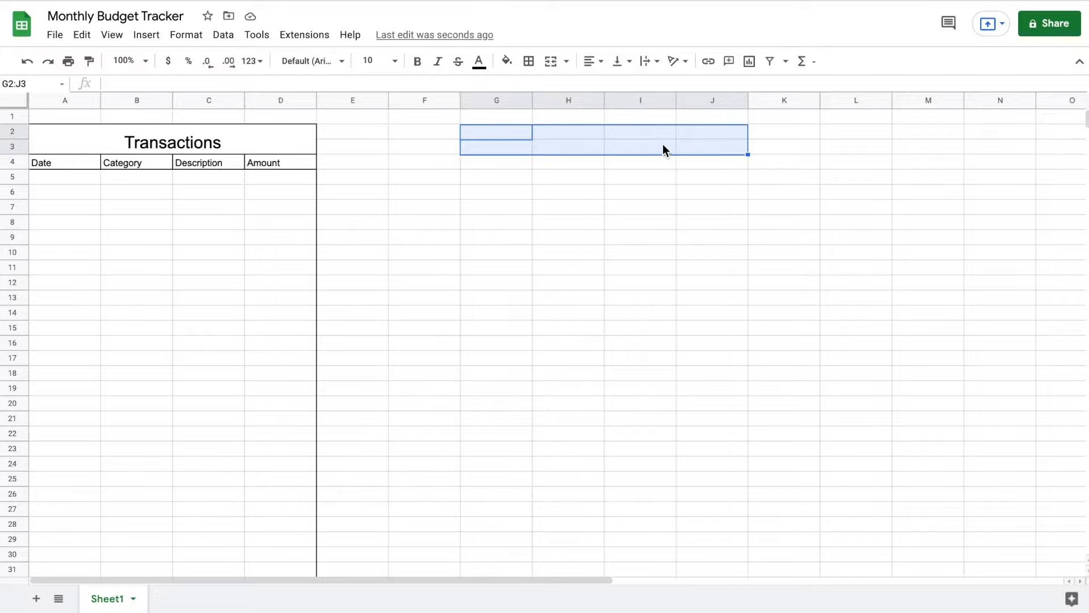
{"action": "left_click", "coordinate": [551, 62]}
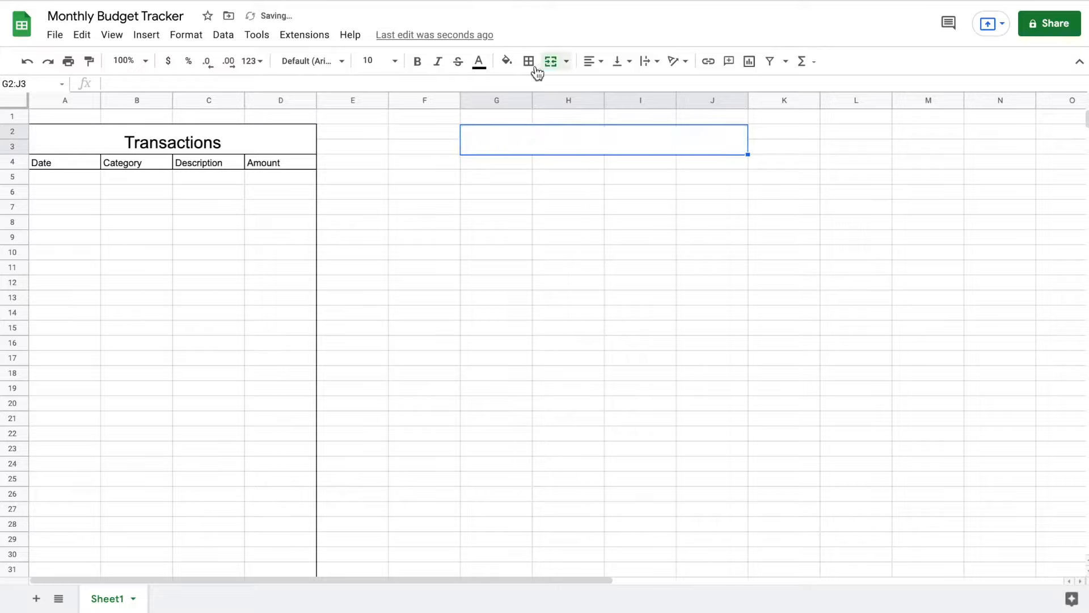
{"action": "left_click", "coordinate": [528, 61]}
{"action": "left_click", "coordinate": [607, 90]}
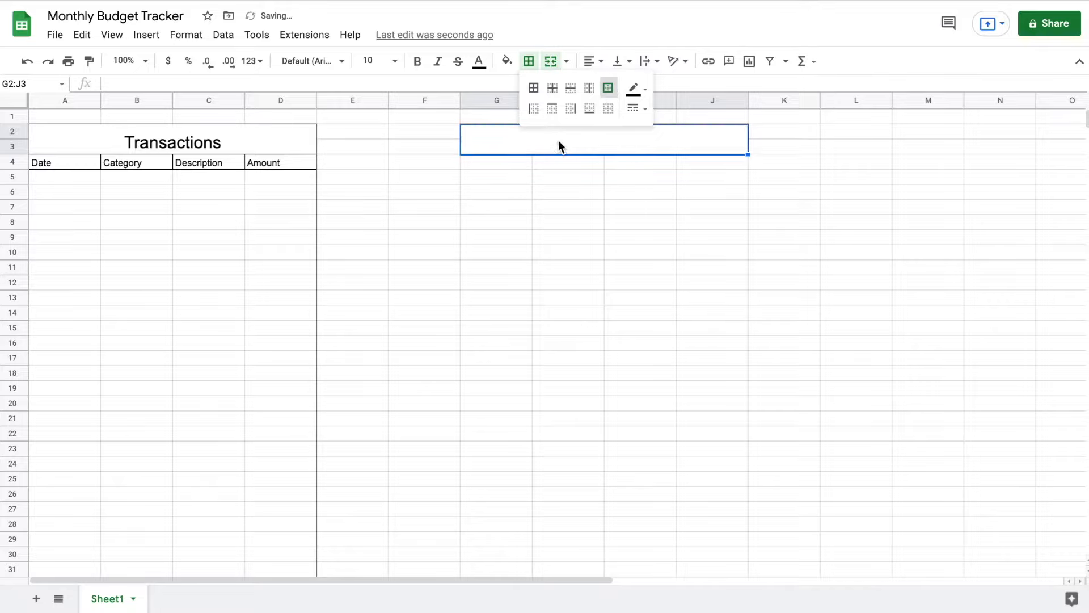
{"action": "left_click", "coordinate": [557, 141]}
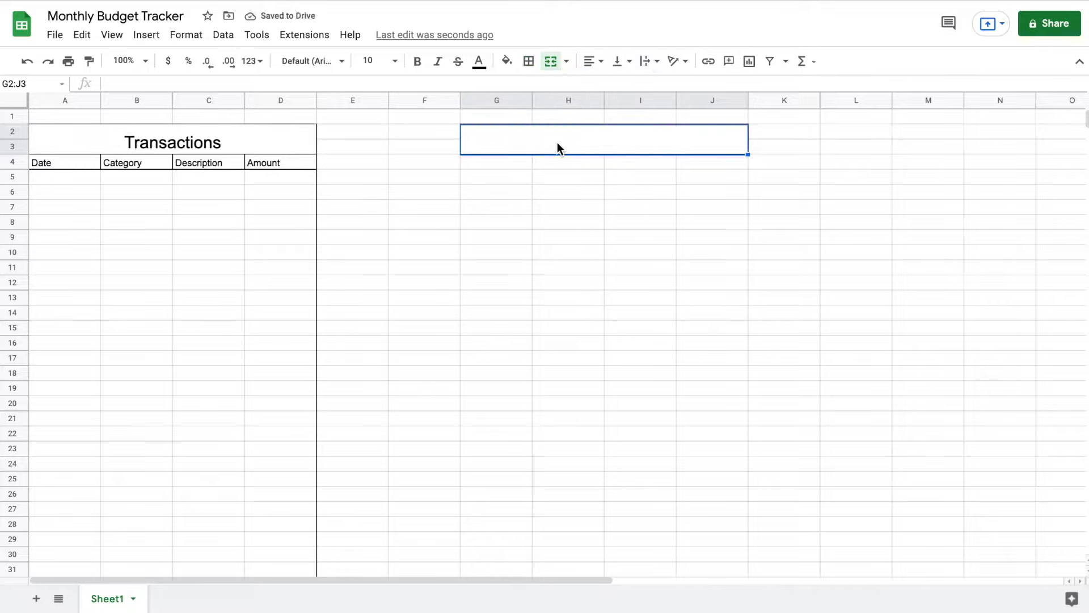
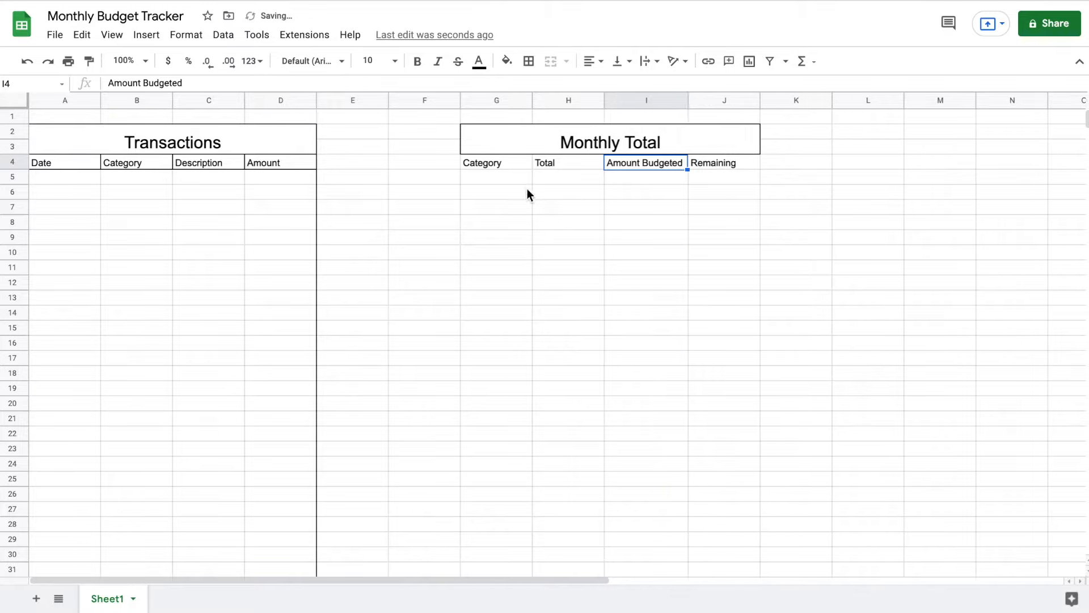
Centre all the column headers in row 4 horizontally
{"action": "left_click", "coordinate": [11, 161]}
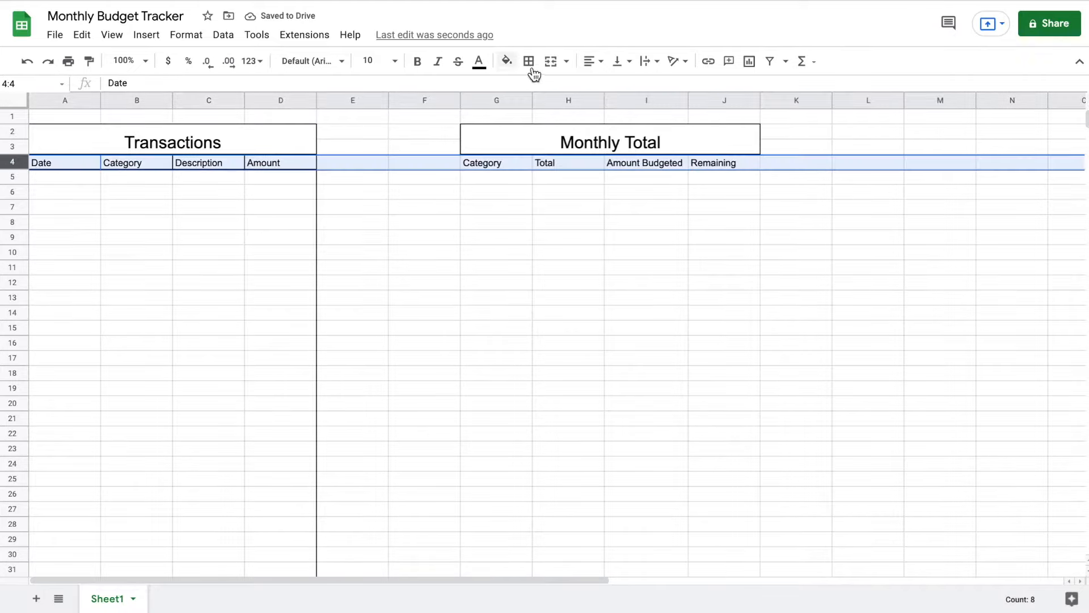
{"action": "left_click", "coordinate": [593, 61]}
{"action": "left_click", "coordinate": [608, 85]}
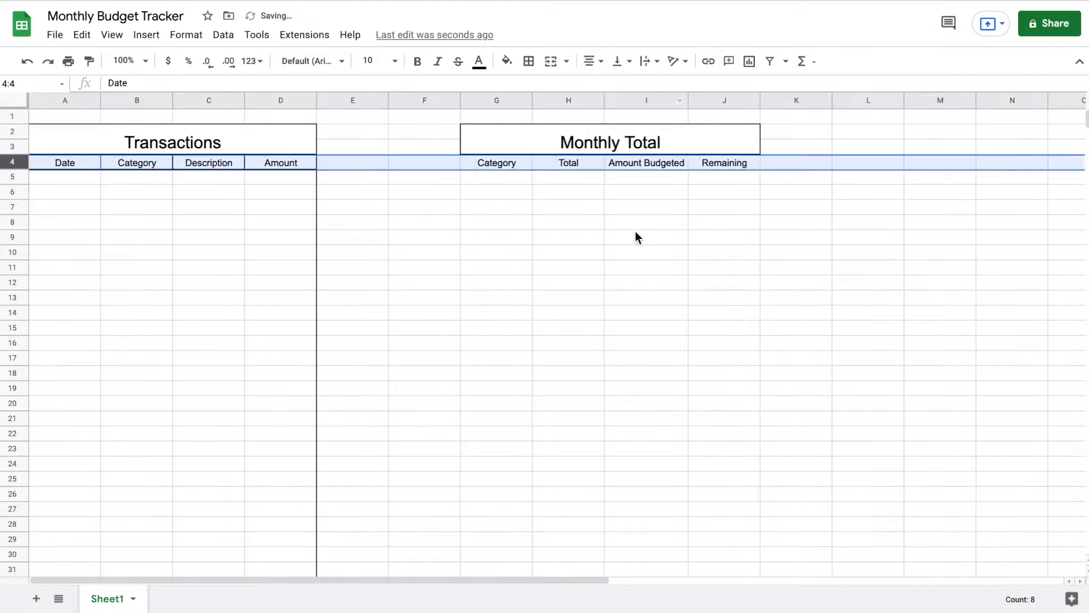
Apply borders to all cells of the Monthly Total header row G4:J4
{"action": "left_click_drag", "start_coordinate": [513, 164], "coordinate": [723, 165]}
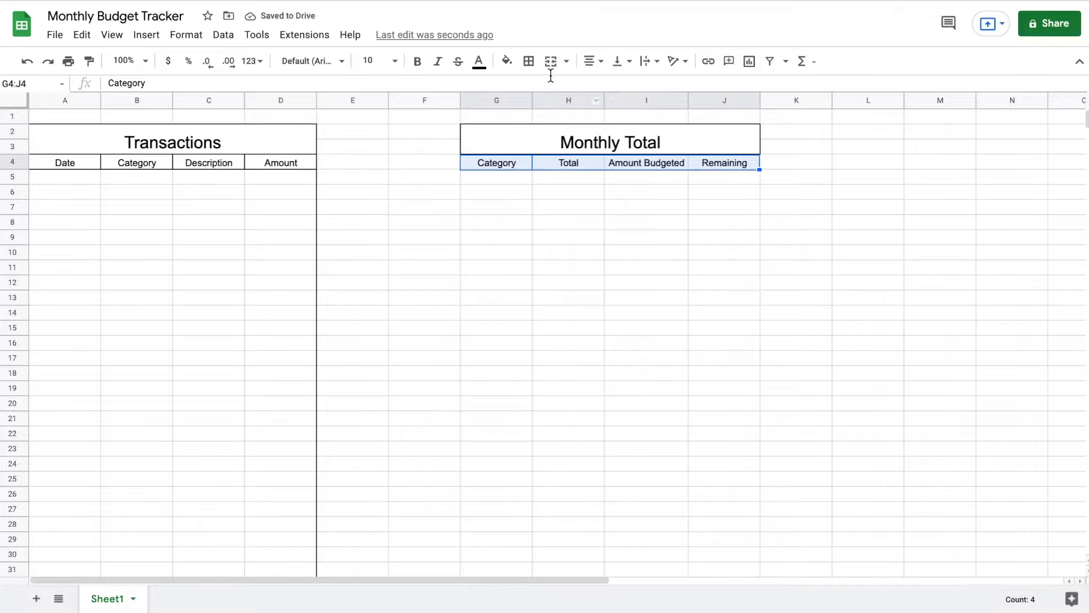
{"action": "left_click", "coordinate": [527, 64]}
{"action": "left_click", "coordinate": [533, 87]}
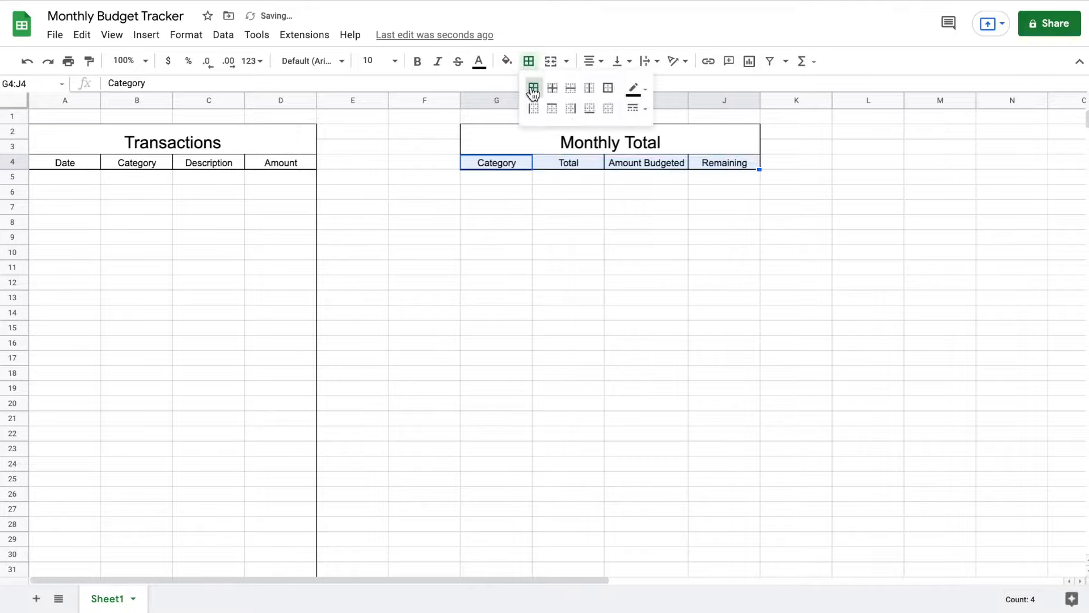
{"action": "left_click", "coordinate": [693, 282]}
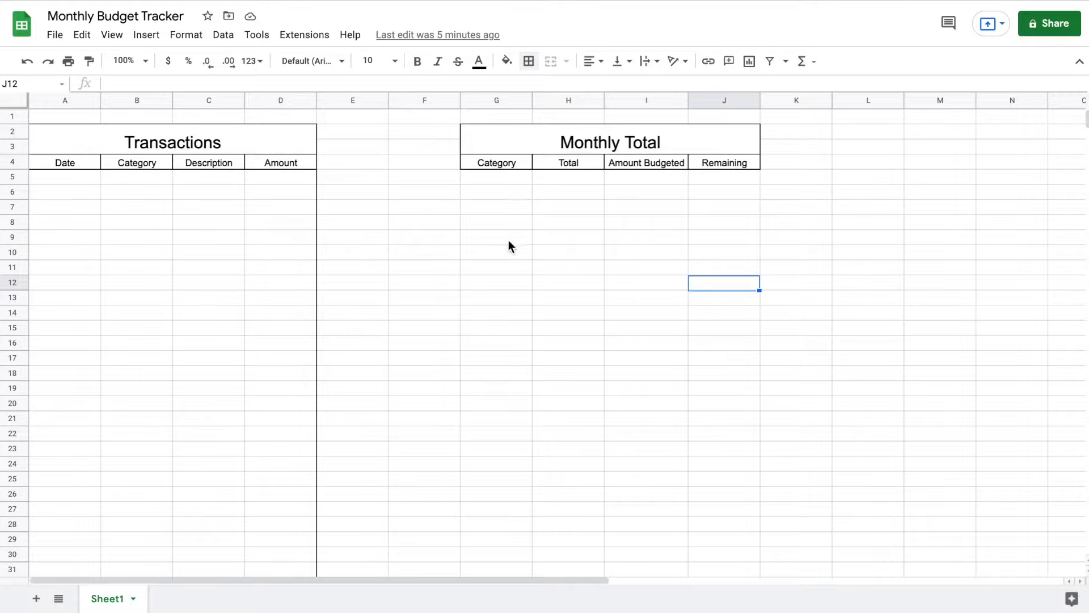
Enter the categories Income, Housing and Groceries/Gas in cells G5 to G7 of the Monthly Total table
{"action": "left_click", "coordinate": [509, 183]}
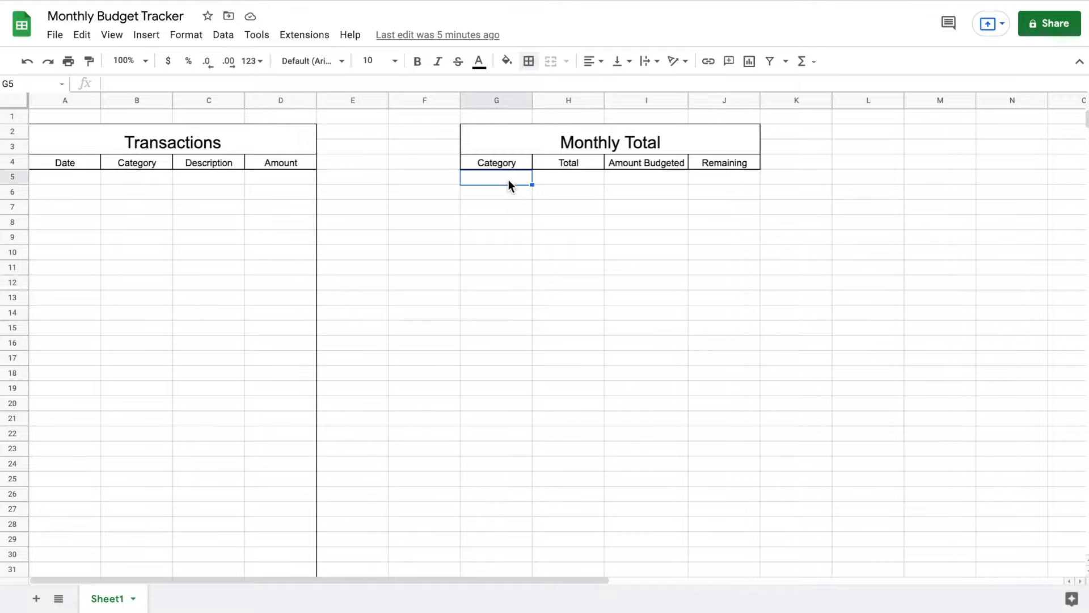
{"action": "type", "text": "Icome"}
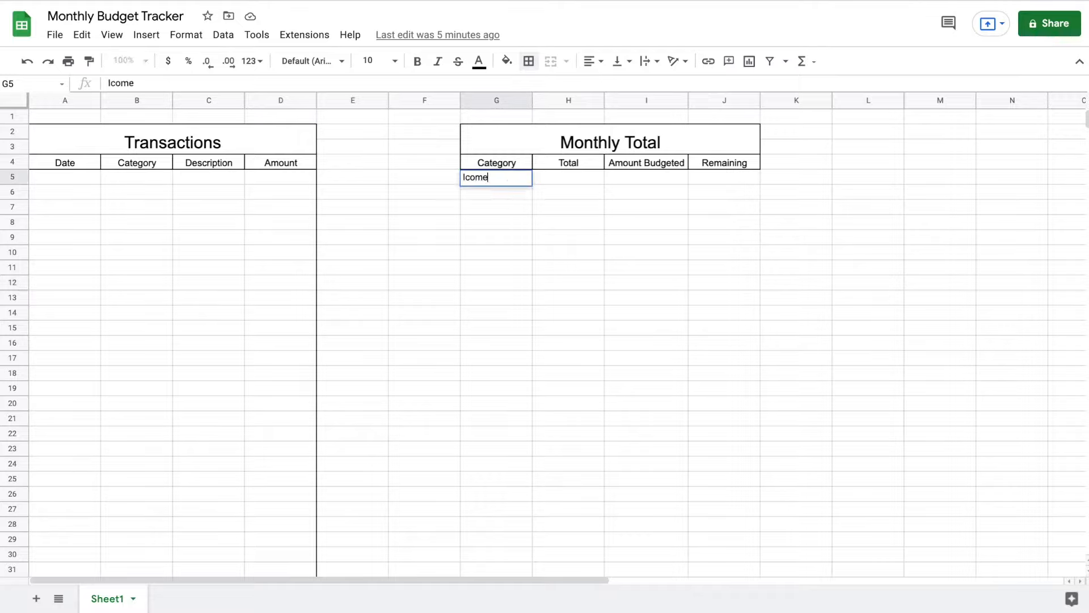
{"action": "key", "text": "BackSpace"}
{"action": "key", "text": "BackSpace"}
{"action": "key", "text": "BackSpace"}
{"action": "type", "text": "ncome"}
{"action": "key", "text": "Return"}
{"action": "type", "text": "Housing"}
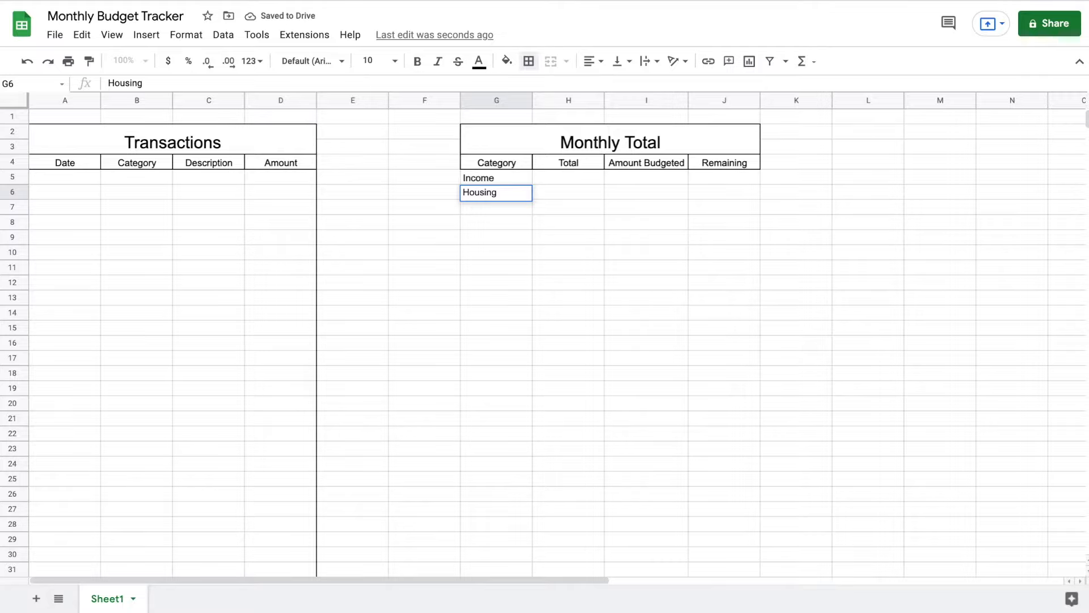
{"action": "key", "text": "Return"}
{"action": "type", "text": "Groceries"}
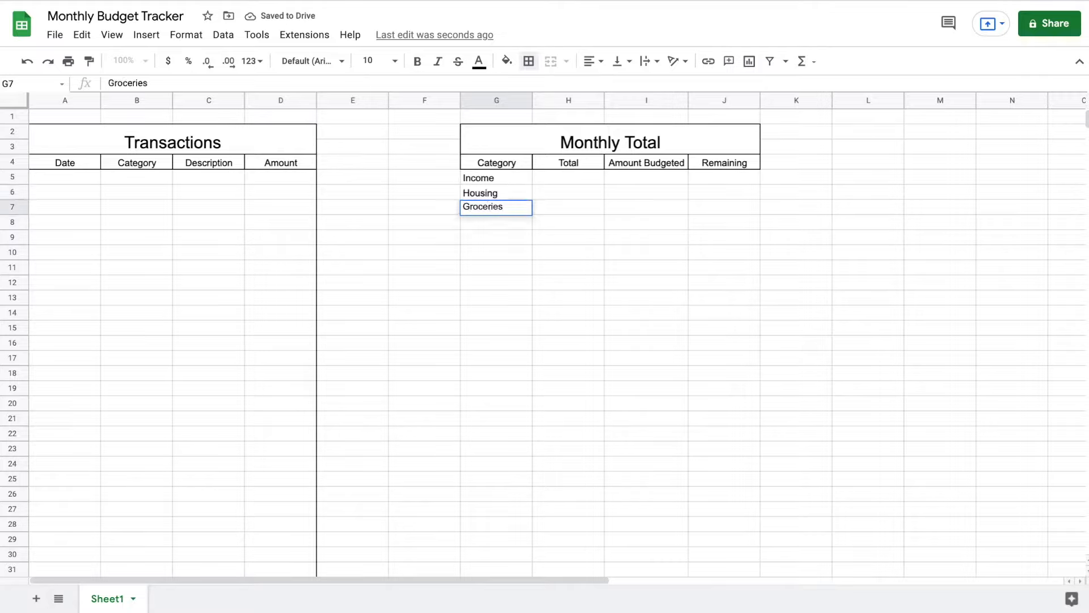
{"action": "type", "text": "/Gas"}
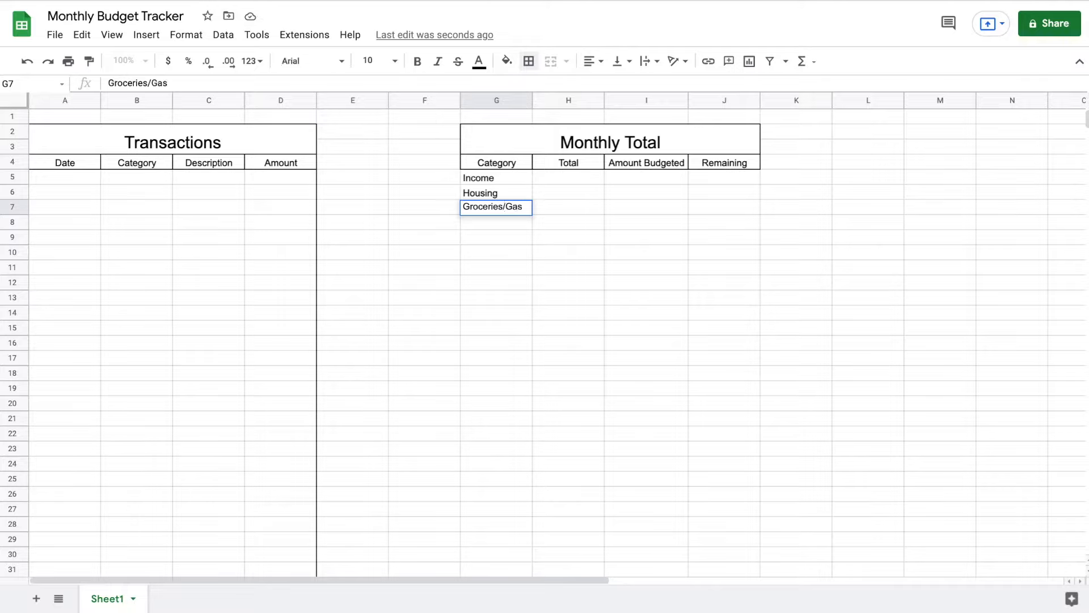
{"action": "key", "text": "Return"}
Add the categories Entertainment, Eating Out, Medical, Utilities and Miscellaneous in cells G8 to G12
{"action": "type", "text": "Enter"}
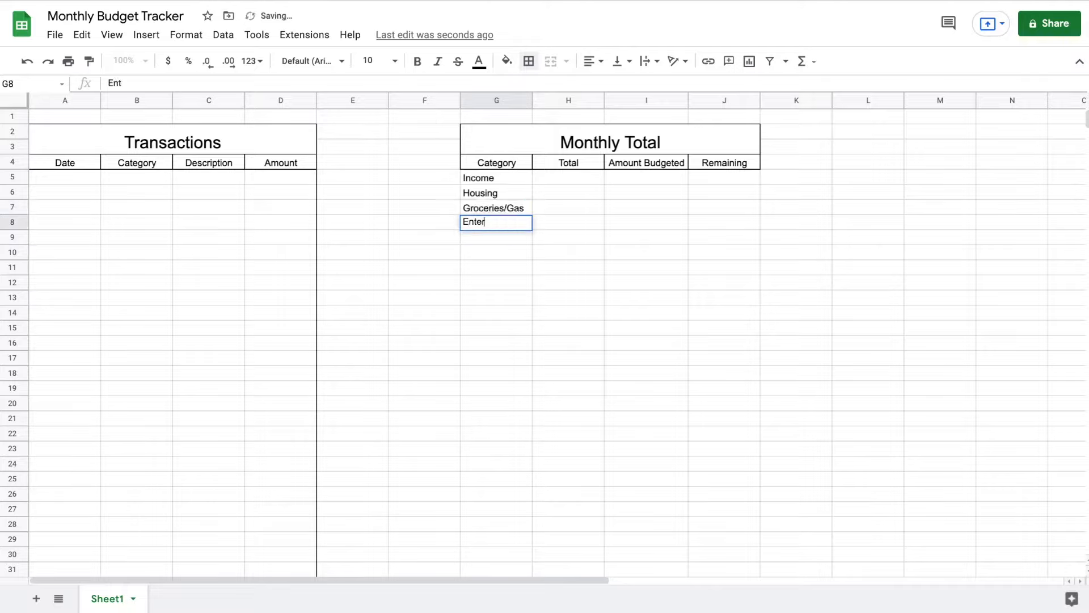
{"action": "type", "text": "tainment"}
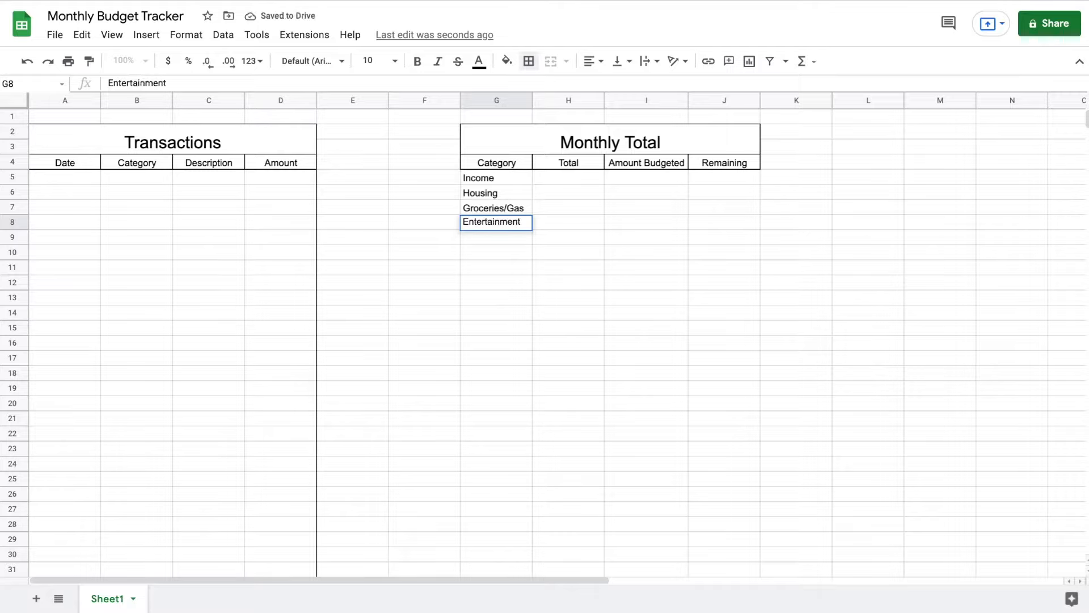
{"action": "key", "text": "Return"}
{"action": "type", "text": "Eating Out"}
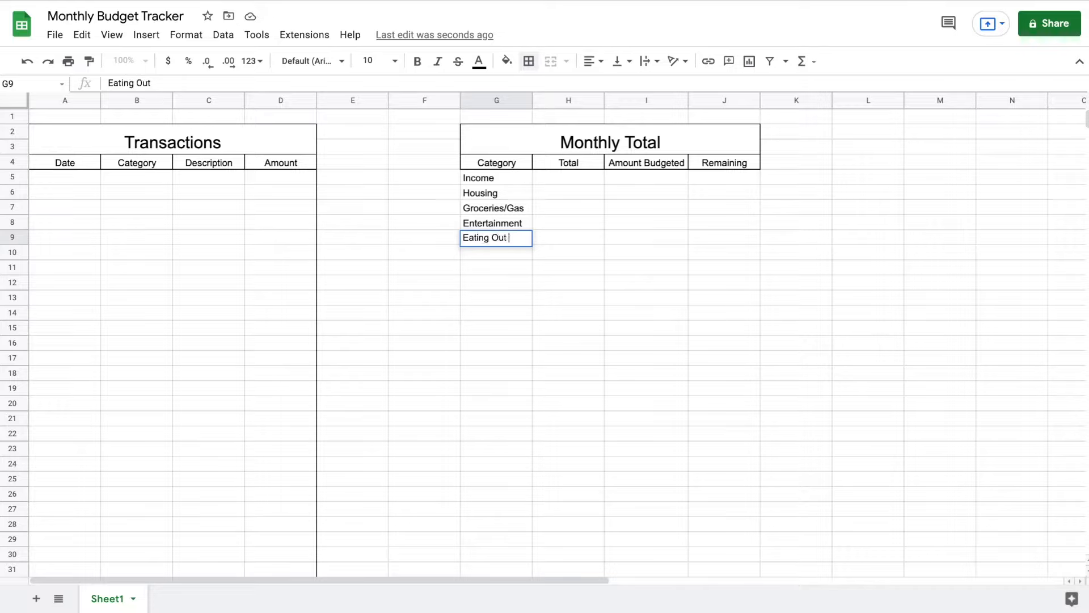
{"action": "key", "text": "Return"}
{"action": "type", "text": "Medical"}
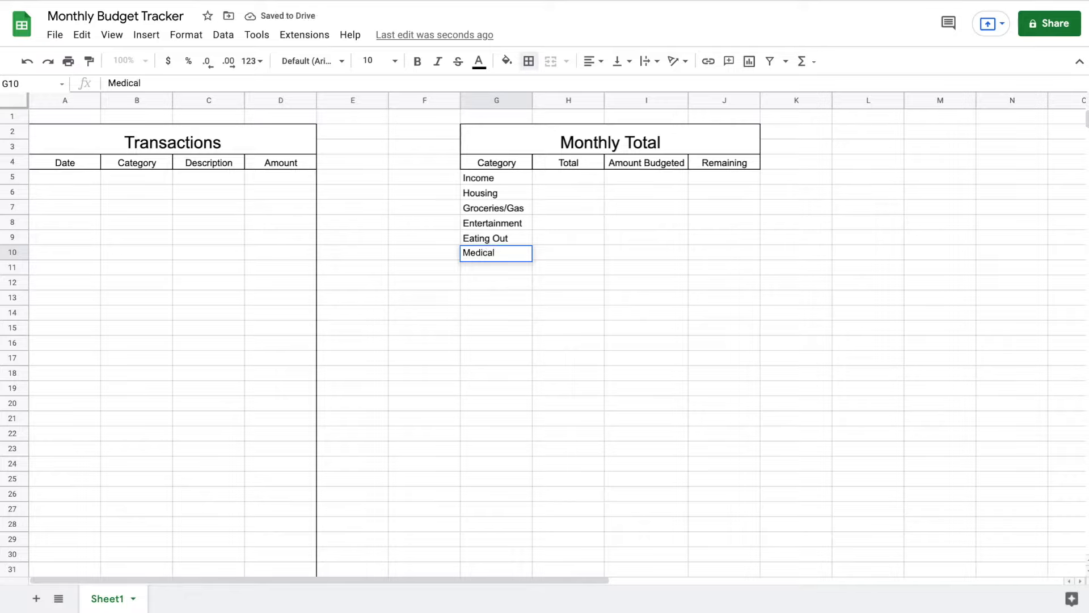
{"action": "key", "text": "Return"}
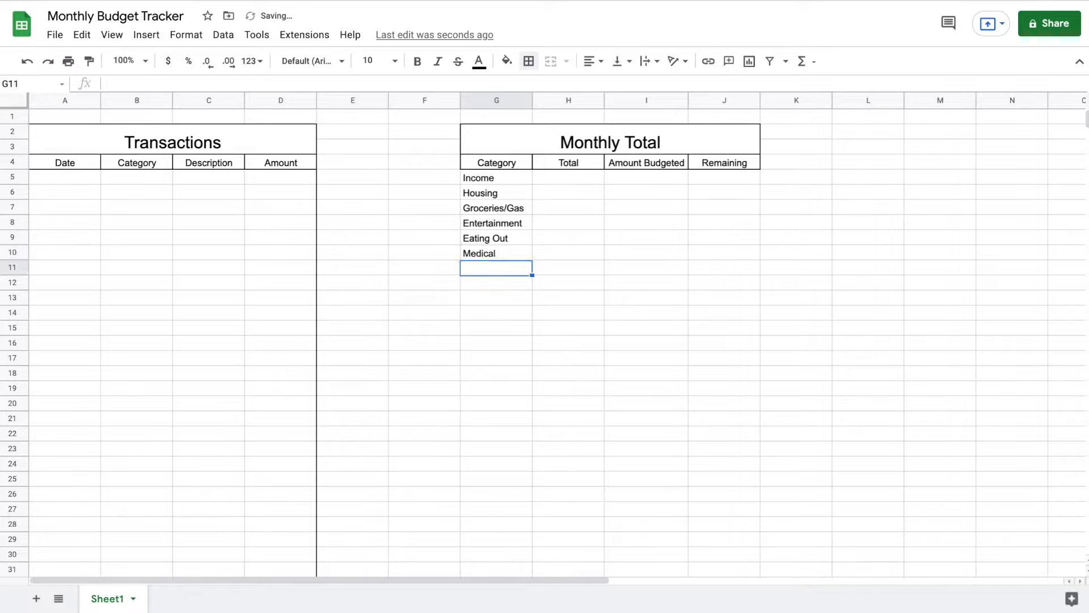
{"action": "type", "text": "Utilities"}
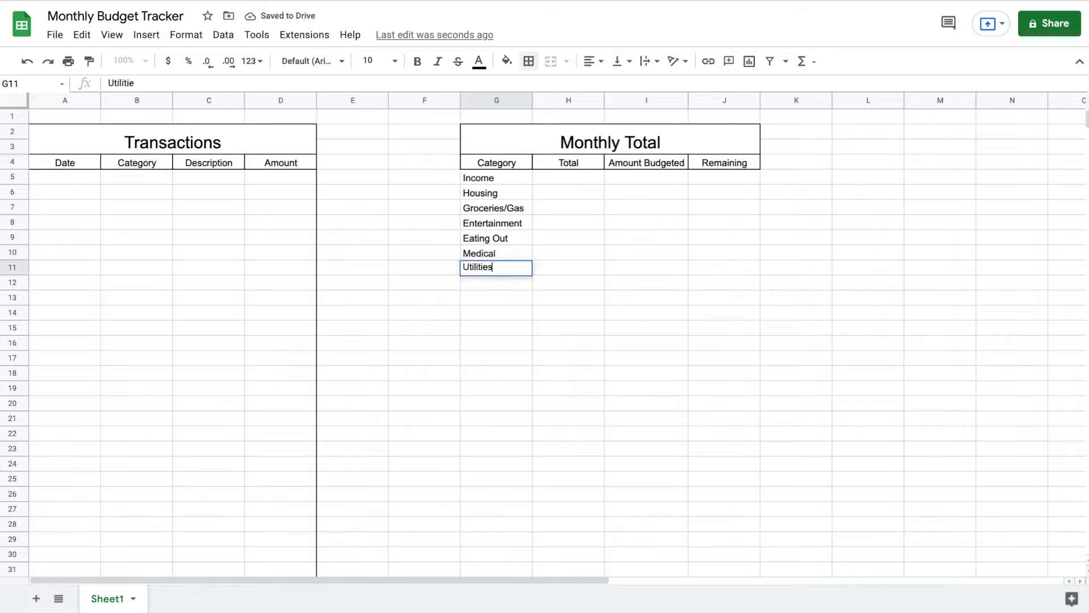
{"action": "key", "text": "Return"}
{"action": "type", "text": "Miscellaneous"}
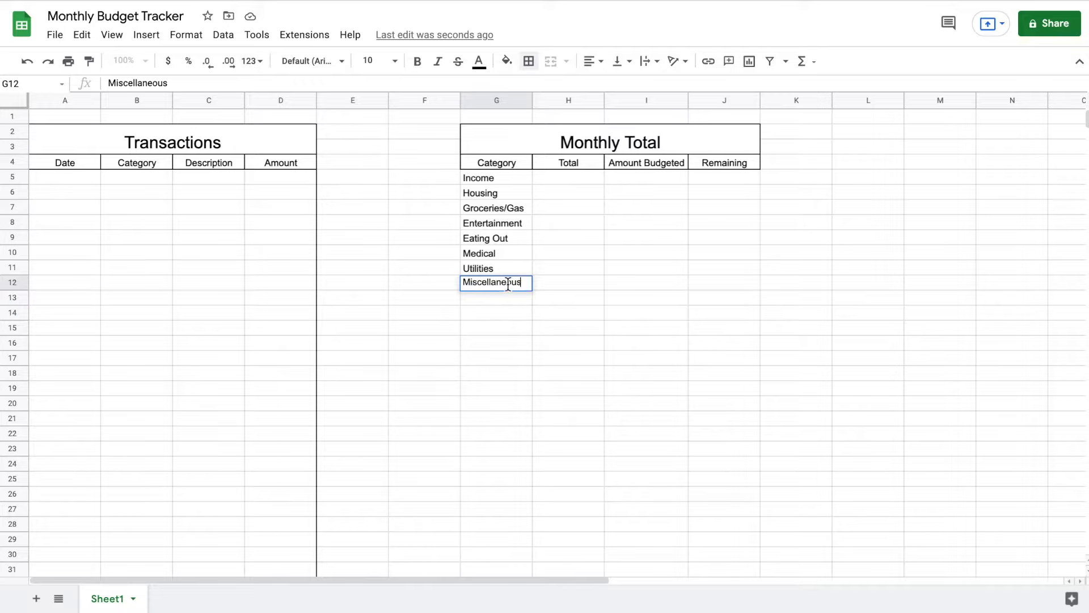
Apply an outer border around the Monthly Total category rows G5:J12
{"action": "left_click_drag", "start_coordinate": [485, 176], "coordinate": [669, 196]}
{"action": "left_click_drag", "start_coordinate": [721, 219], "coordinate": [710, 279]}
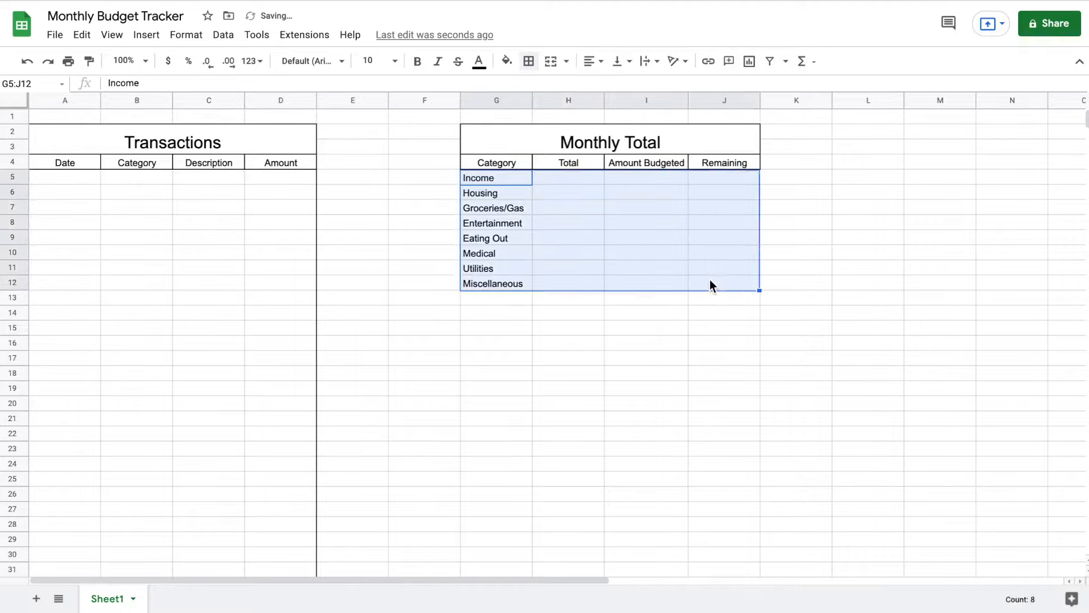
{"action": "left_click", "coordinate": [529, 61]}
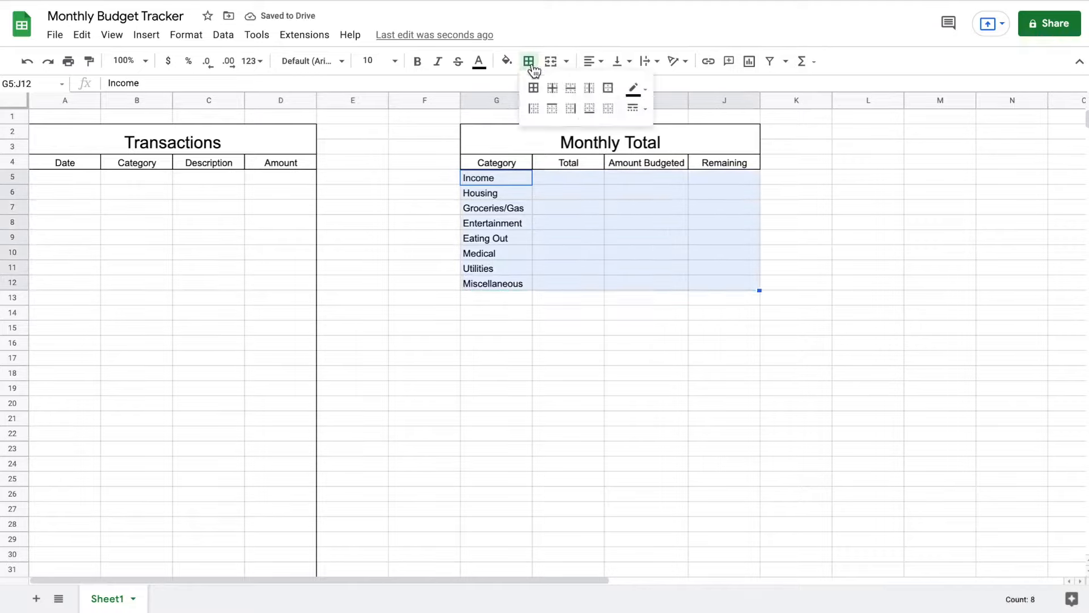
{"action": "left_click", "coordinate": [608, 88]}
{"action": "left_click", "coordinate": [889, 243]}
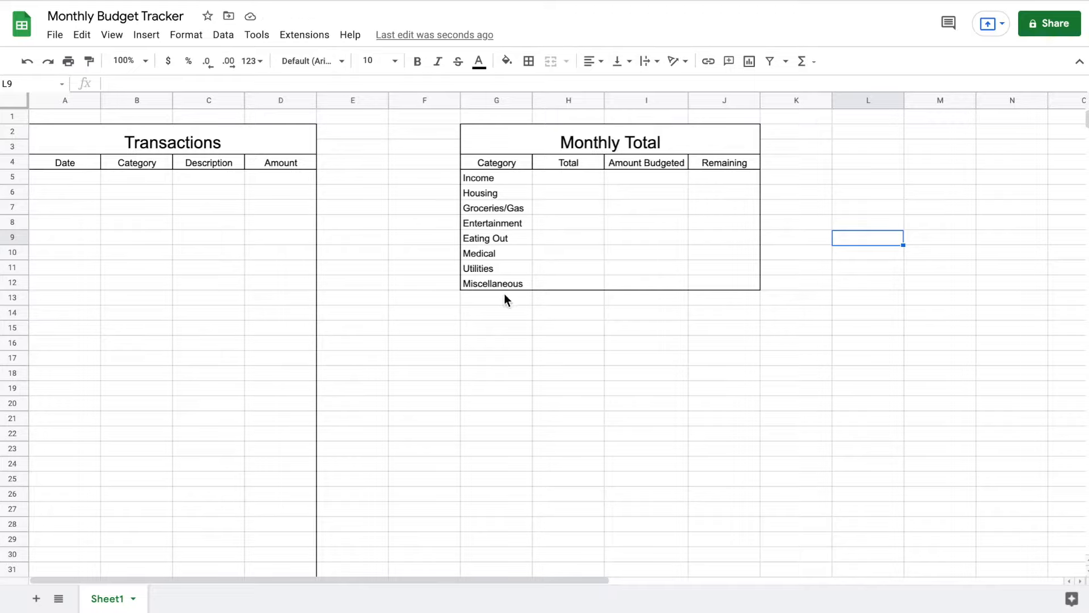
Merge cells G13:I13 below the Monthly Total categories and give the merged cell an outer border
{"action": "left_click_drag", "start_coordinate": [523, 295], "coordinate": [631, 298]}
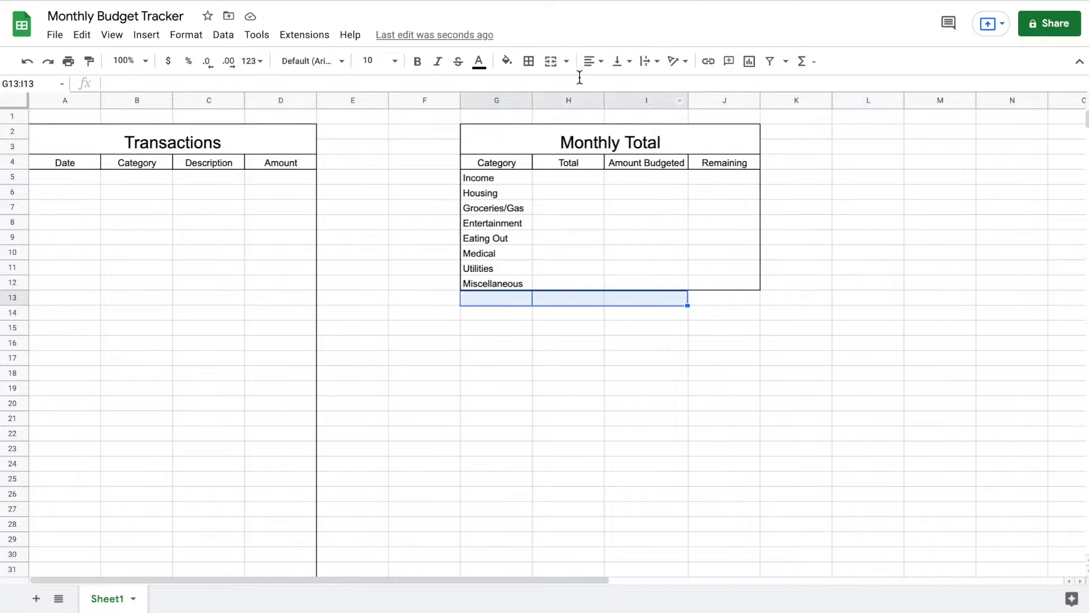
{"action": "left_click", "coordinate": [550, 61]}
{"action": "left_click", "coordinate": [528, 60]}
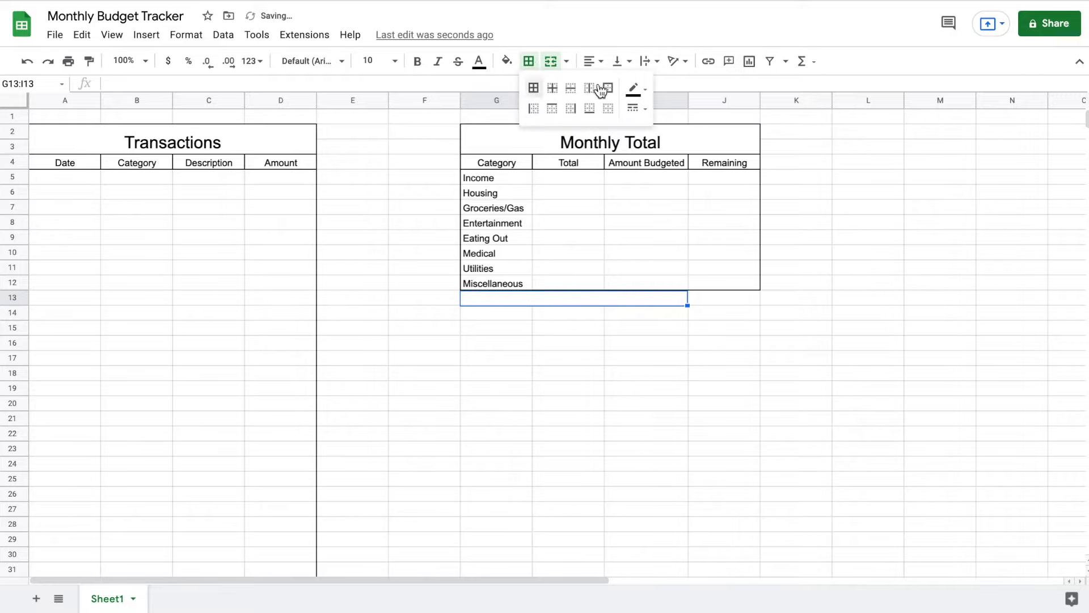
{"action": "left_click", "coordinate": [605, 89]}
Enter the label "Amount over/under Budget:" in the merged cell G13:I13
{"action": "left_click", "coordinate": [574, 295]}
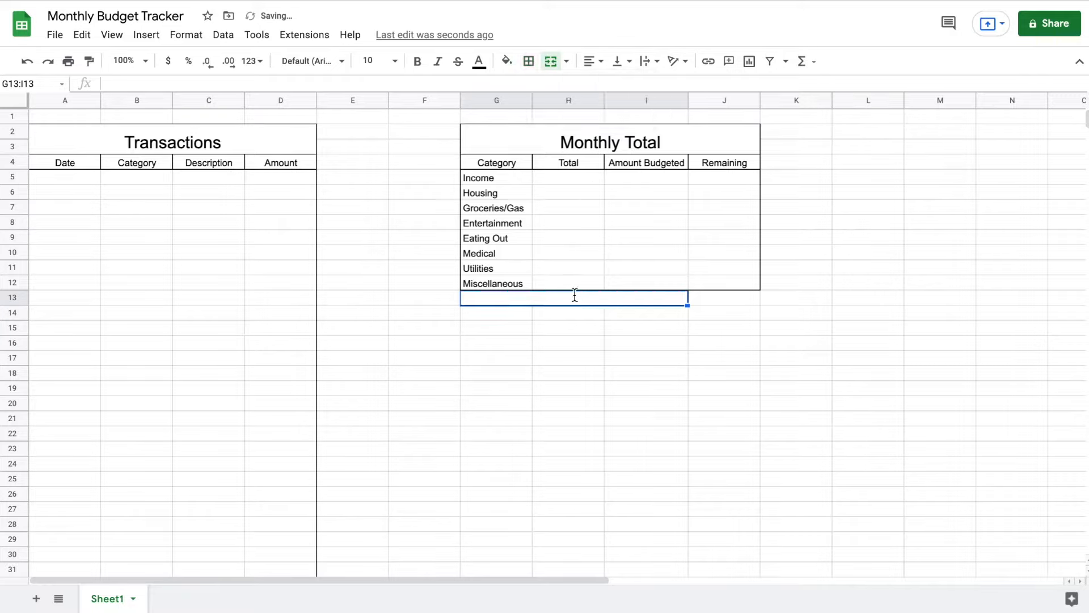
{"action": "type", "text": "Amo"}
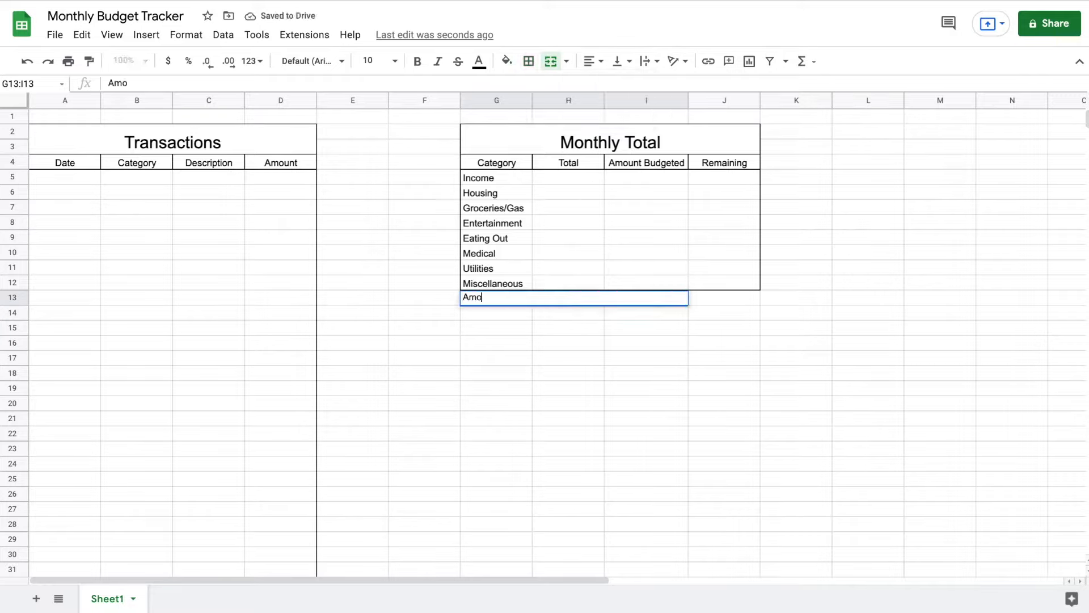
{"action": "type", "text": "unt over"}
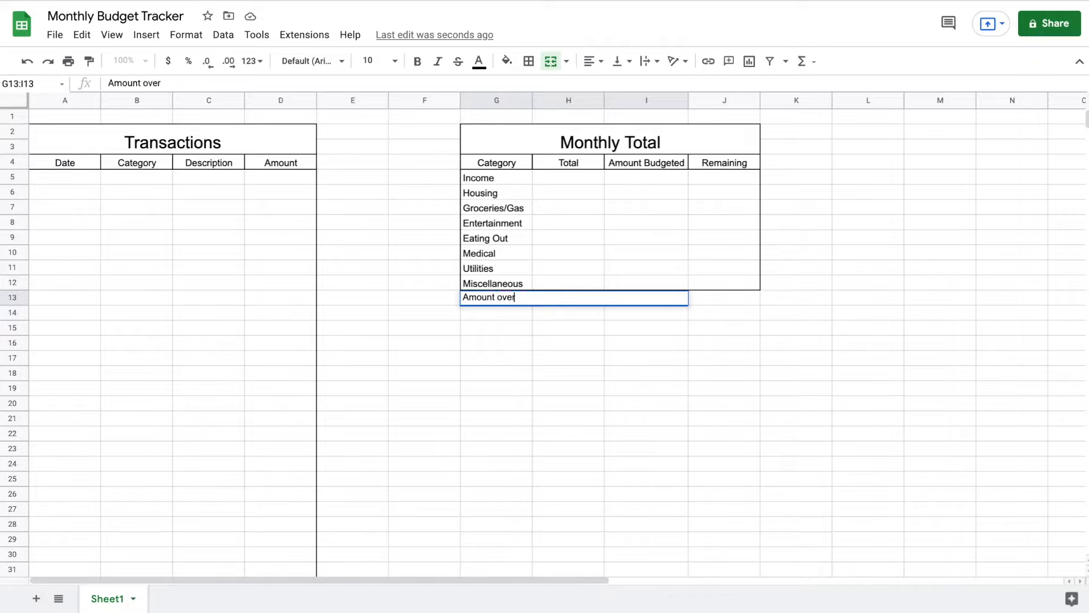
{"action": "type", "text": "/under Budget:"}
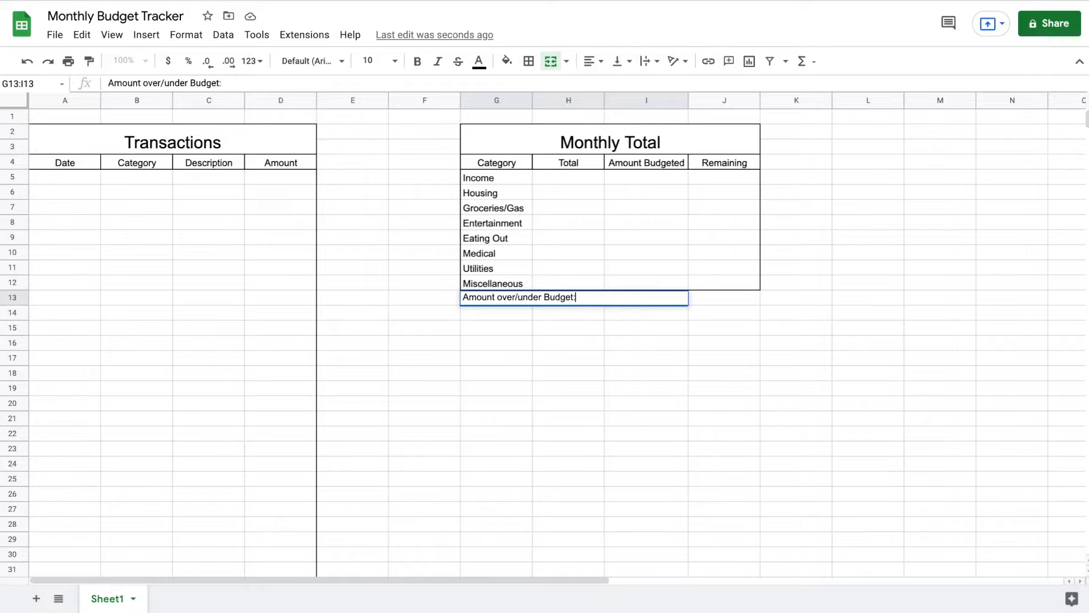
{"action": "key", "text": "Return"}
Apply an outer border to cell J13 beside the over/under budget label
{"action": "left_click", "coordinate": [717, 298]}
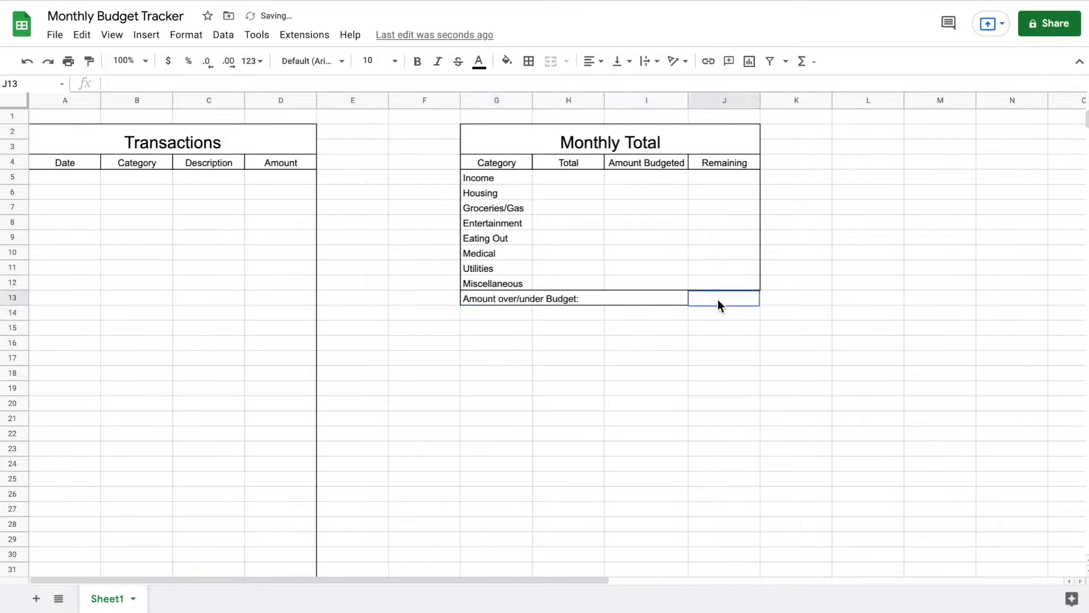
{"action": "left_click", "coordinate": [531, 66]}
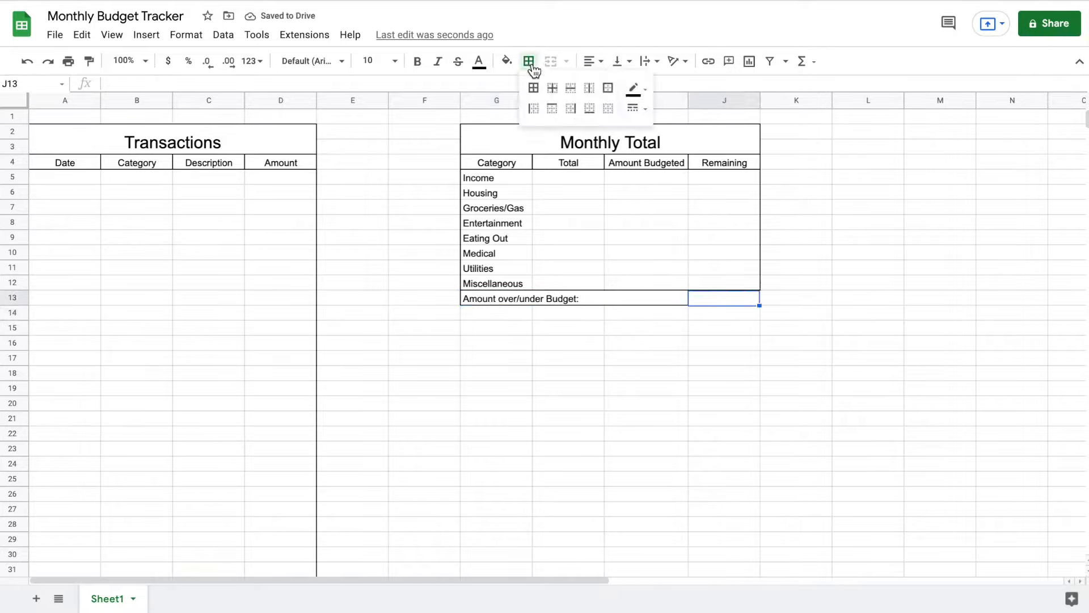
{"action": "left_click", "coordinate": [608, 88]}
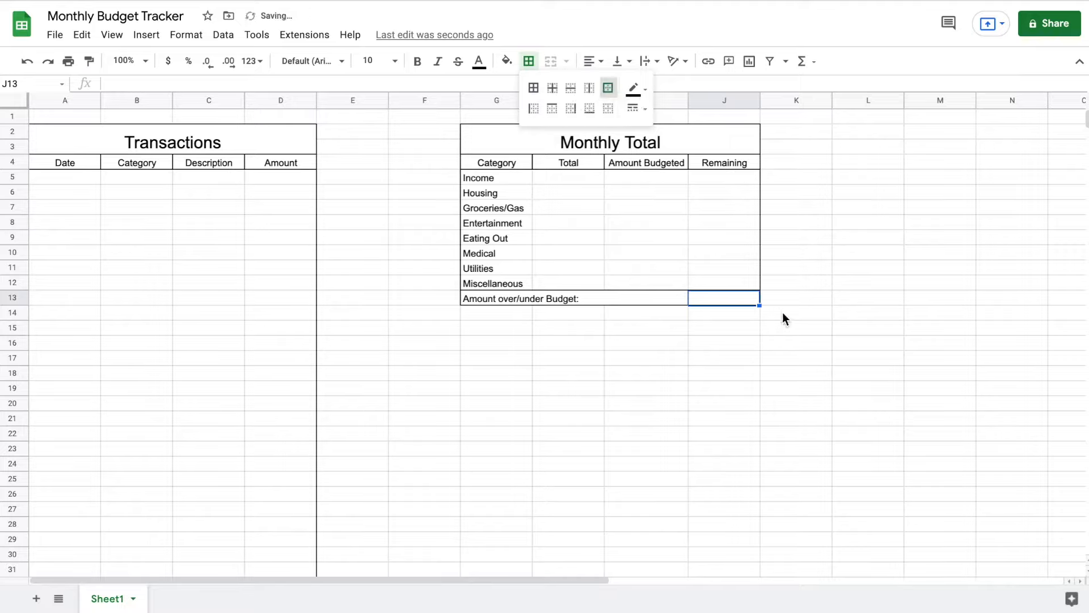
{"action": "key", "text": "Escape"}
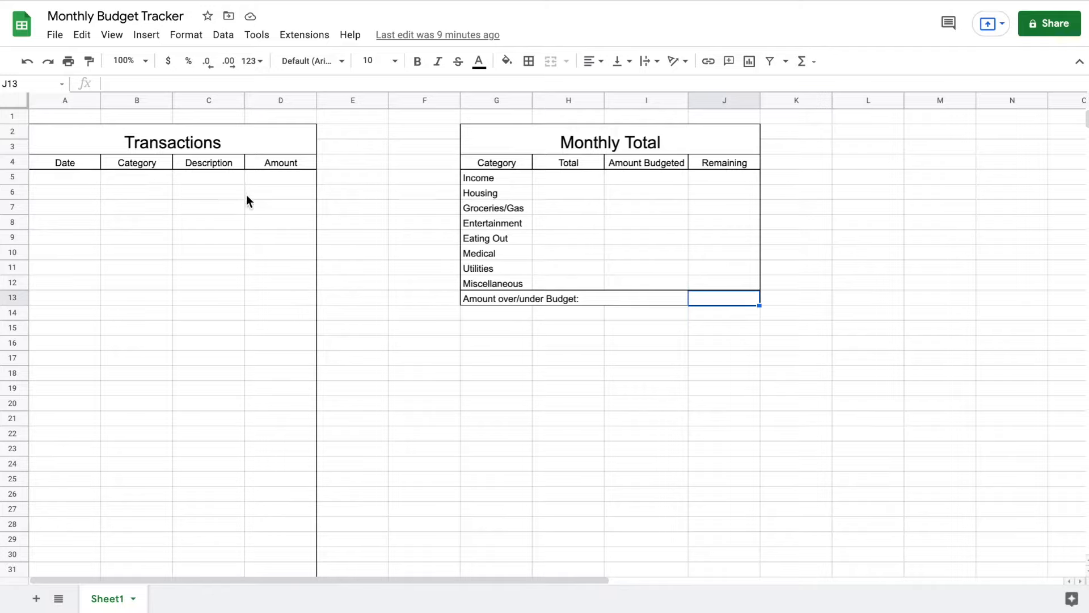
Add data validation to cell B5 with a dropdown list from the range G5:G12, and check its options
{"action": "left_click", "coordinate": [146, 179]}
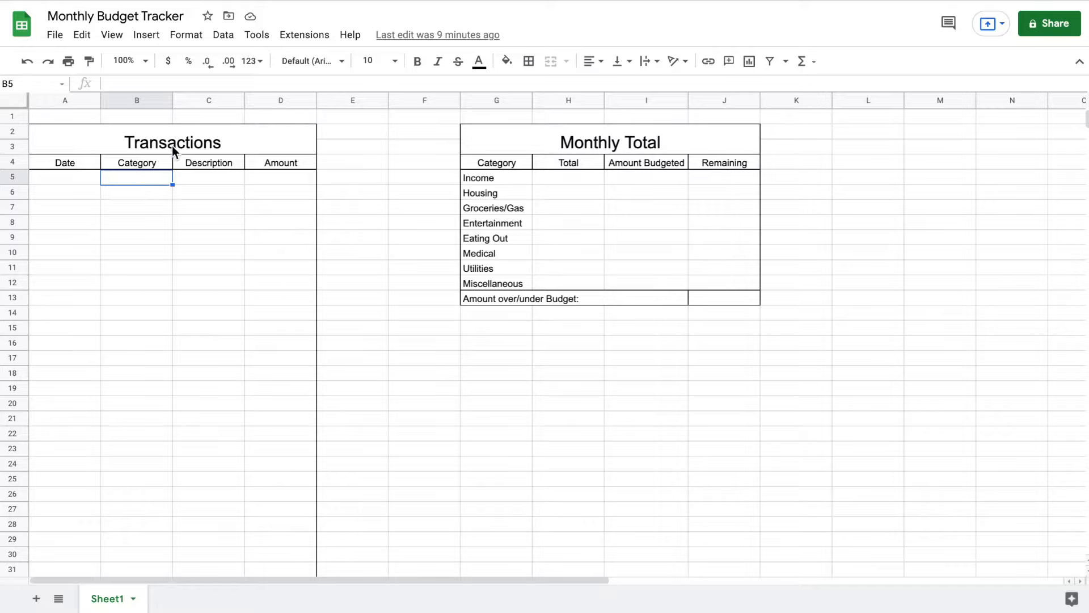
{"action": "left_click", "coordinate": [223, 36]}
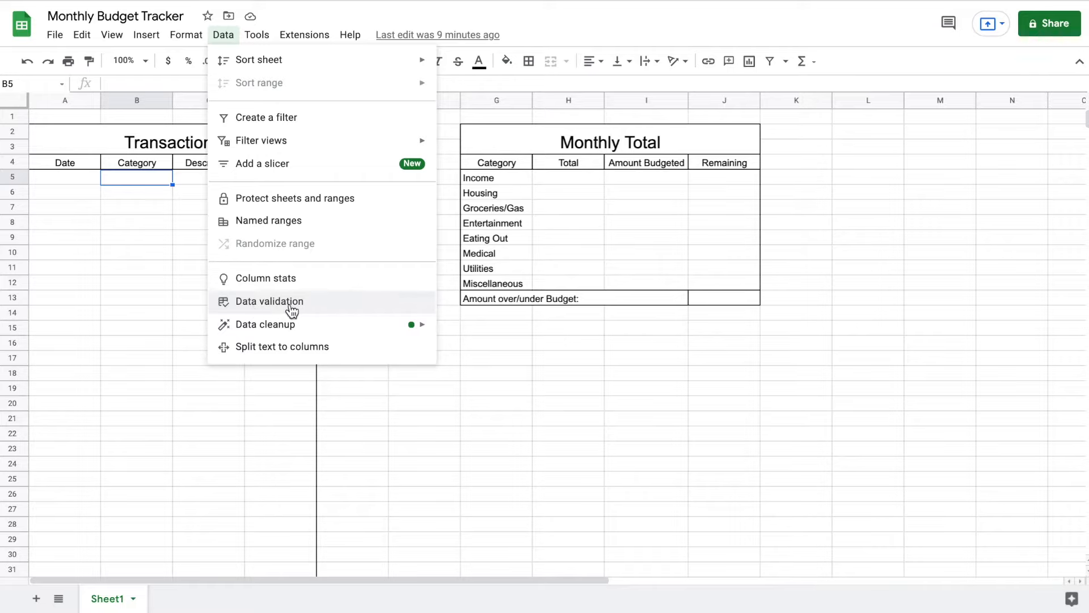
{"action": "left_click", "coordinate": [297, 310]}
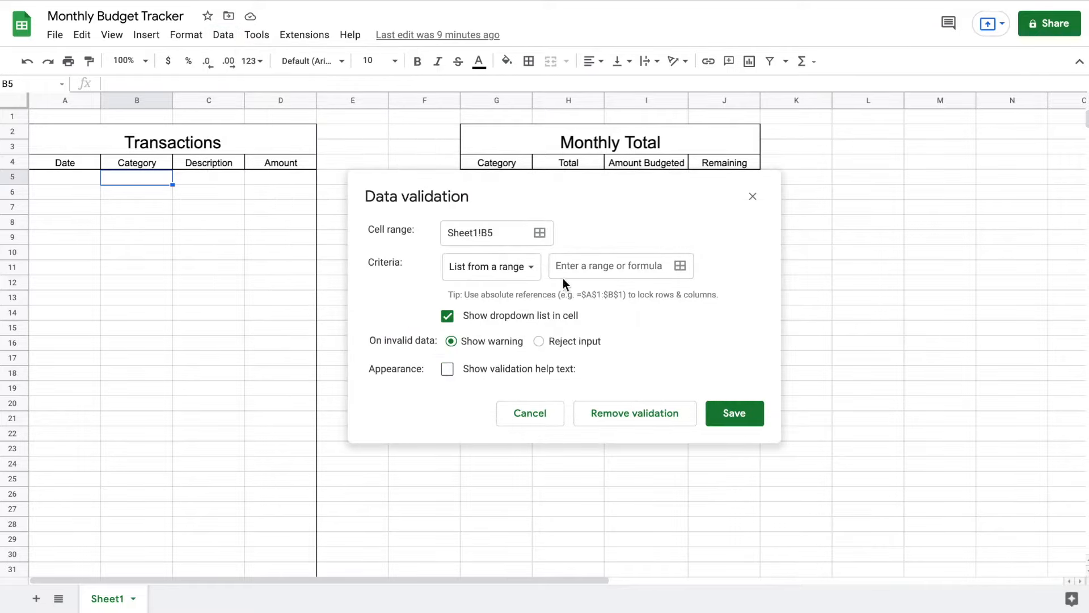
{"action": "left_click_drag", "start_coordinate": [624, 201], "coordinate": [572, 362]}
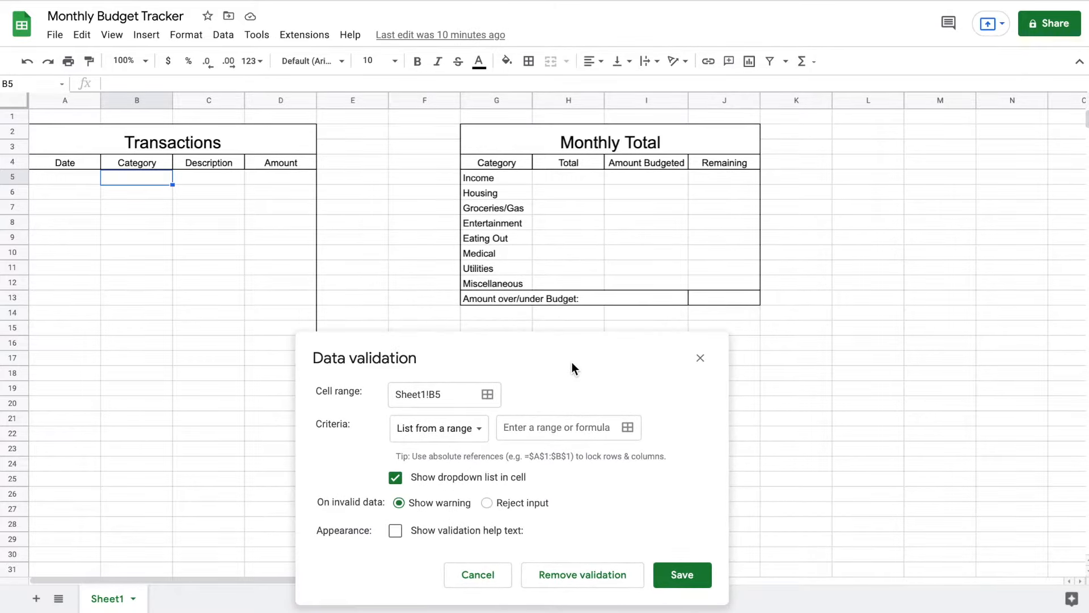
{"action": "left_click", "coordinate": [562, 426]}
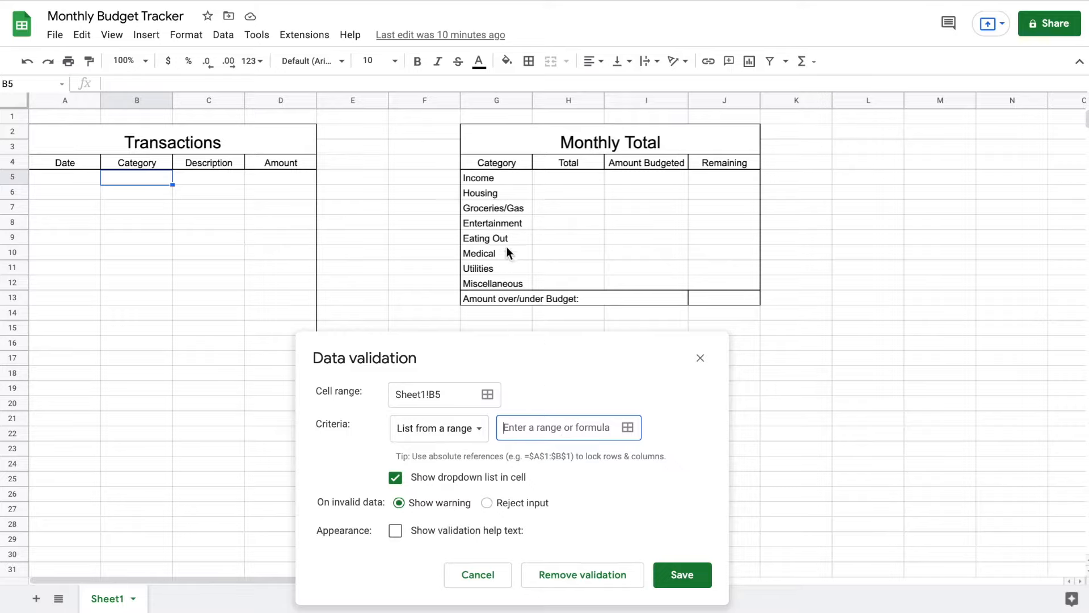
{"action": "left_click_drag", "start_coordinate": [509, 179], "coordinate": [510, 280]}
{"action": "left_click", "coordinate": [510, 447]}
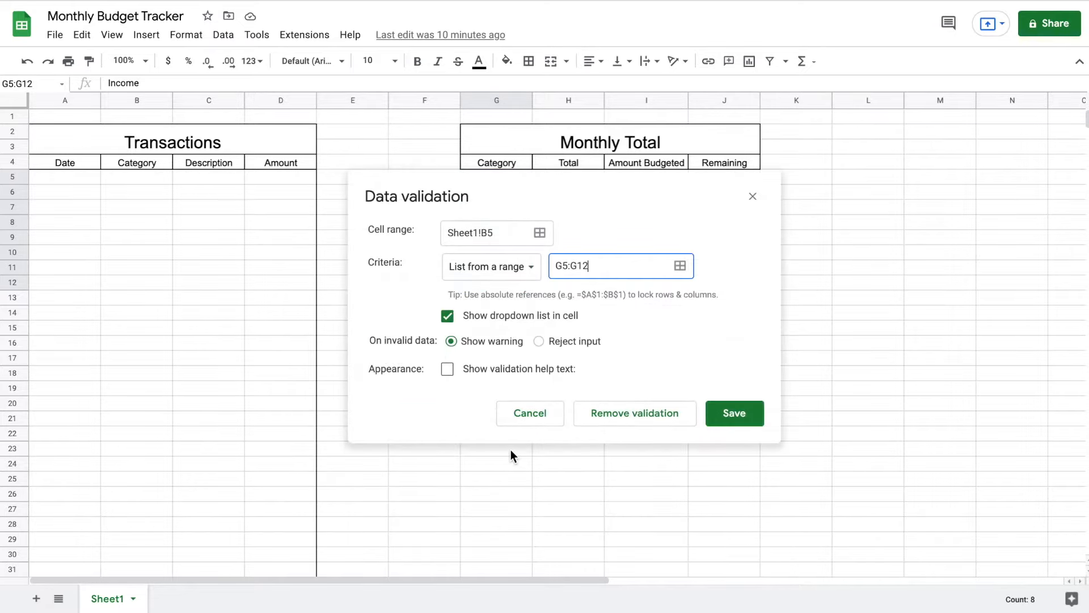
{"action": "left_click", "coordinate": [739, 414]}
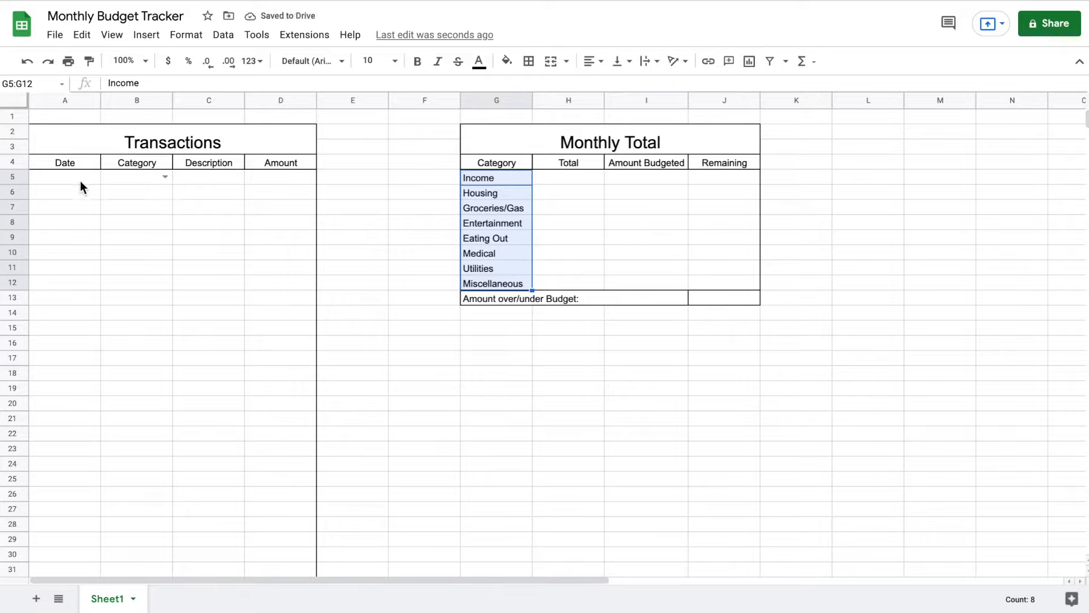
{"action": "left_click", "coordinate": [165, 178]}
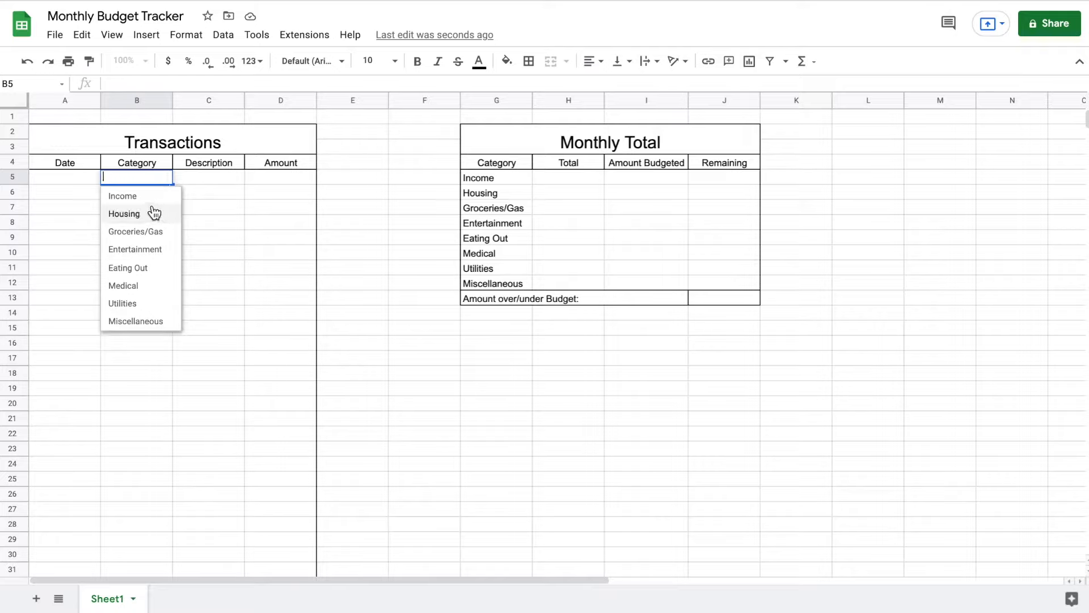
{"action": "left_click", "coordinate": [201, 194]}
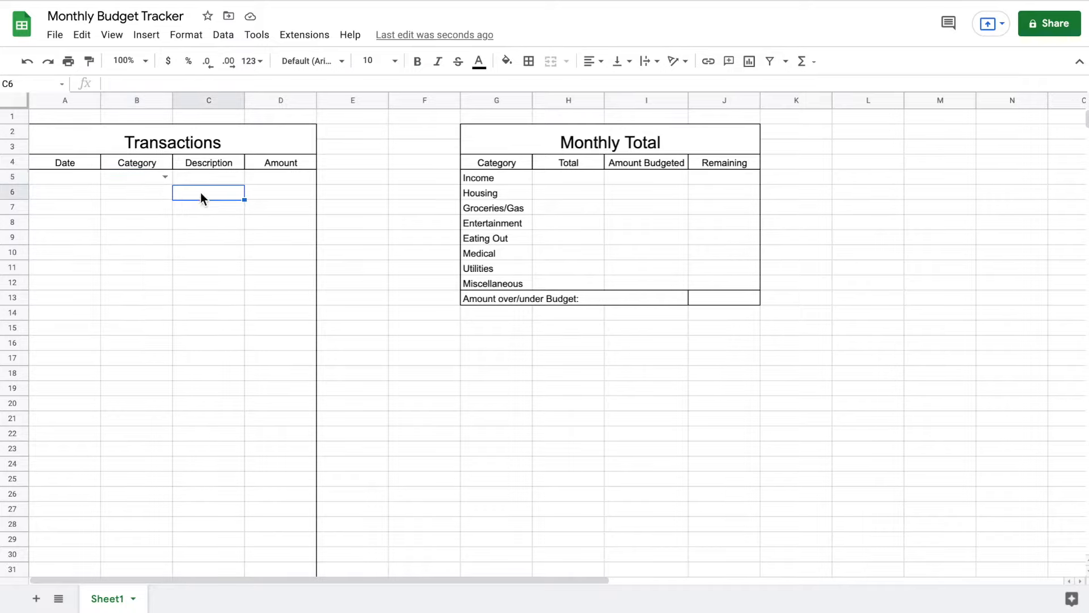
Fill the category dropdown from B5 down to B50, the last row of the Transactions table
{"action": "left_click", "coordinate": [139, 182]}
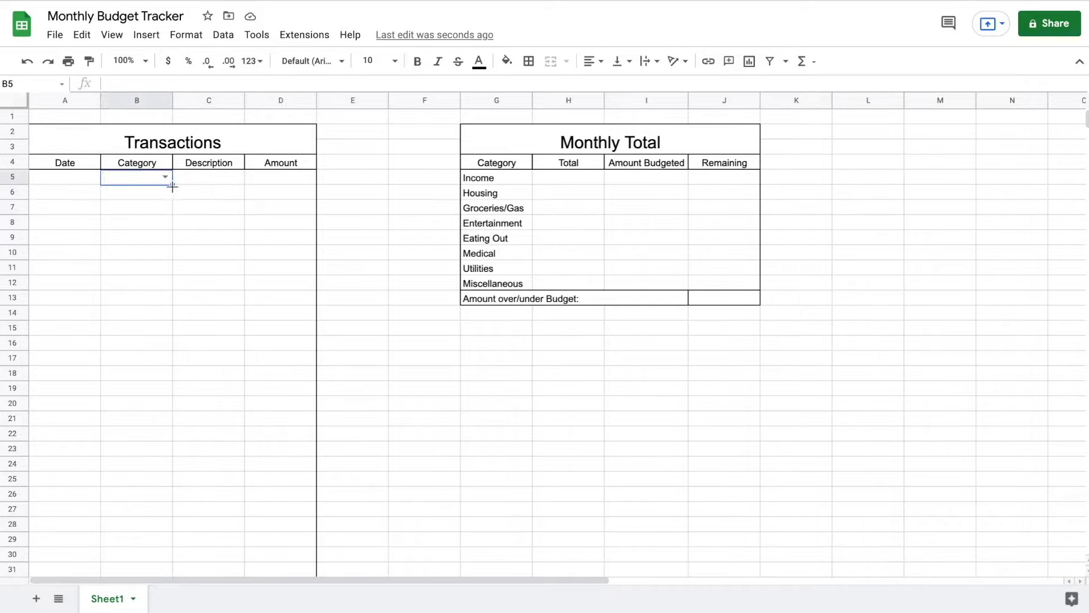
{"action": "left_click_drag", "start_coordinate": [171, 185], "coordinate": [149, 401]}
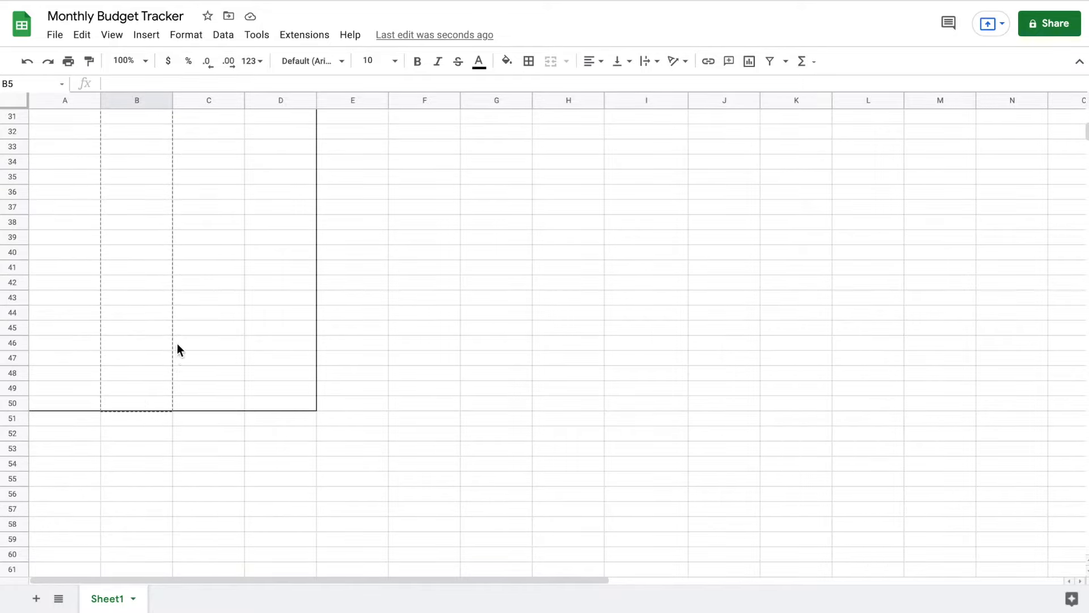
{"action": "scroll", "coordinate": [198, 308], "scroll_direction": "up", "scroll_amount": 8}
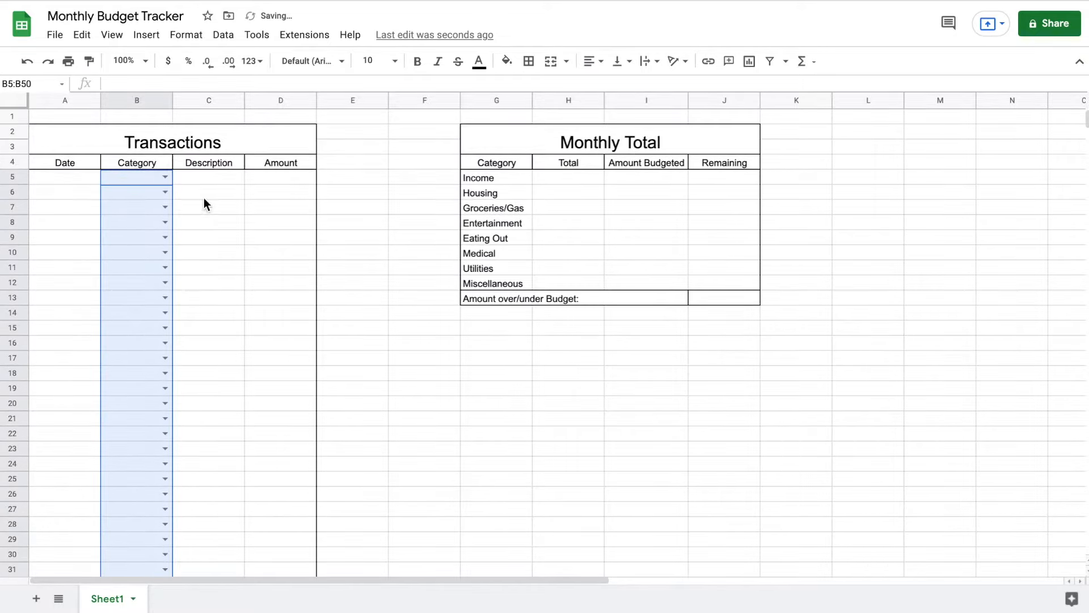
{"action": "left_click", "coordinate": [175, 192]}
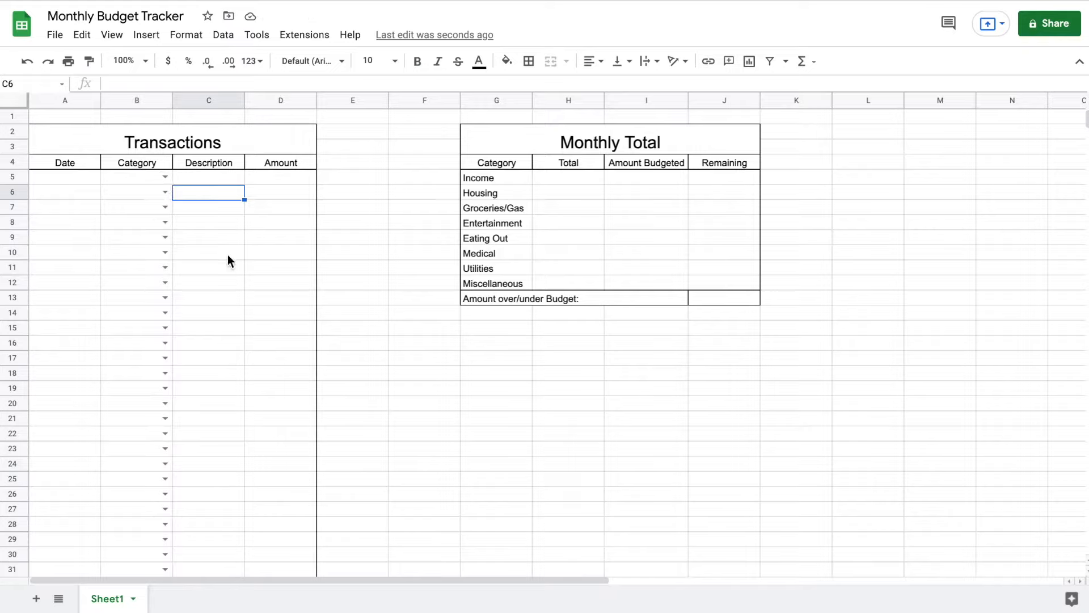
Enter the date 1/1/21 in A5 and choose Income as the category in B5
{"action": "left_click", "coordinate": [92, 178]}
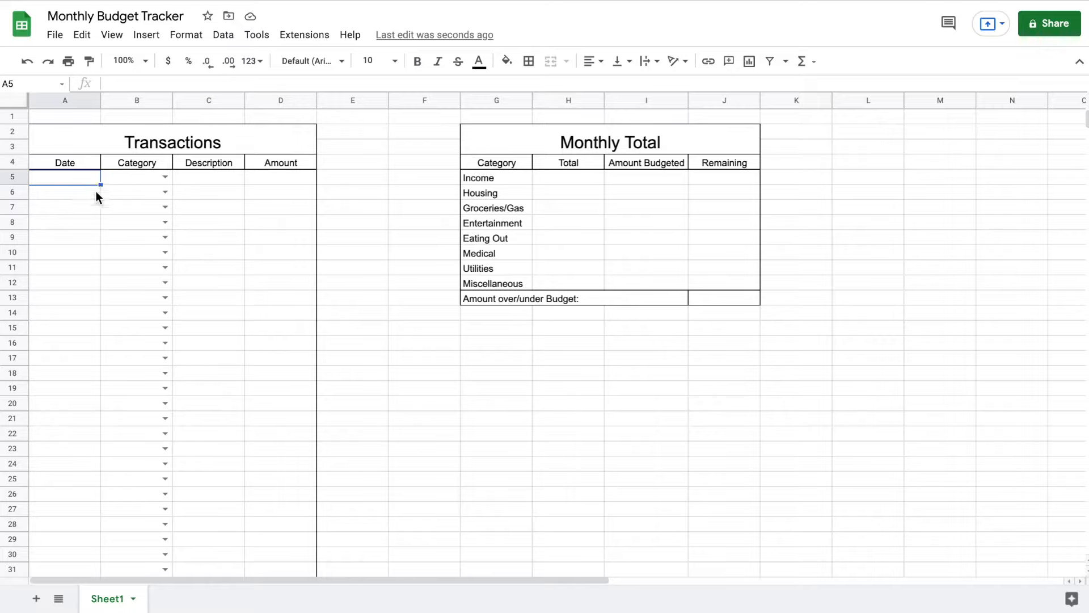
{"action": "type", "text": "1/1"}
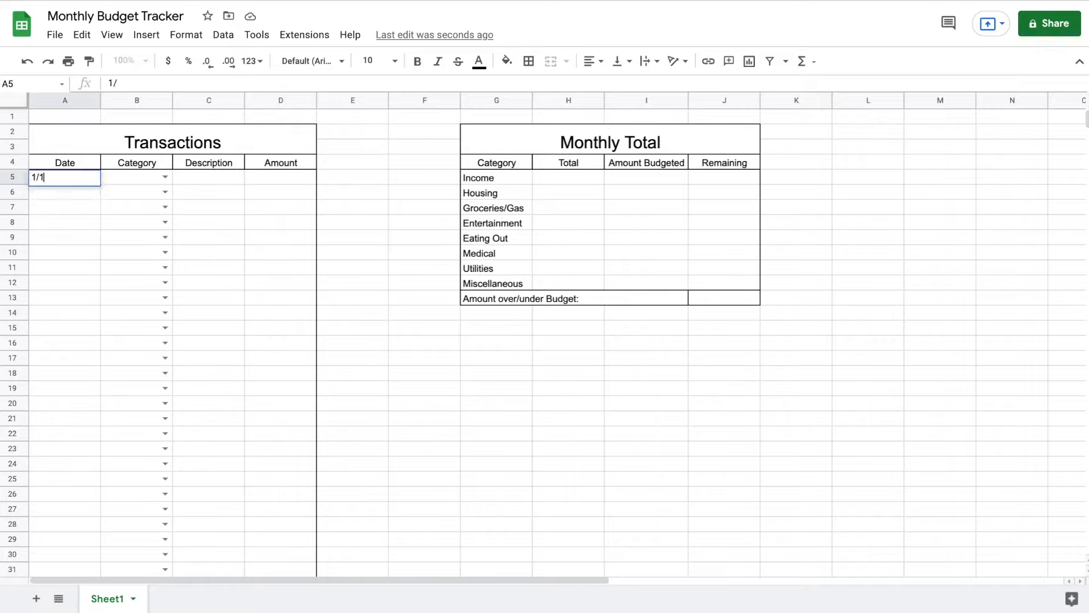
{"action": "type", "text": "/21"}
{"action": "key", "text": "Return"}
{"action": "left_click", "coordinate": [164, 179]}
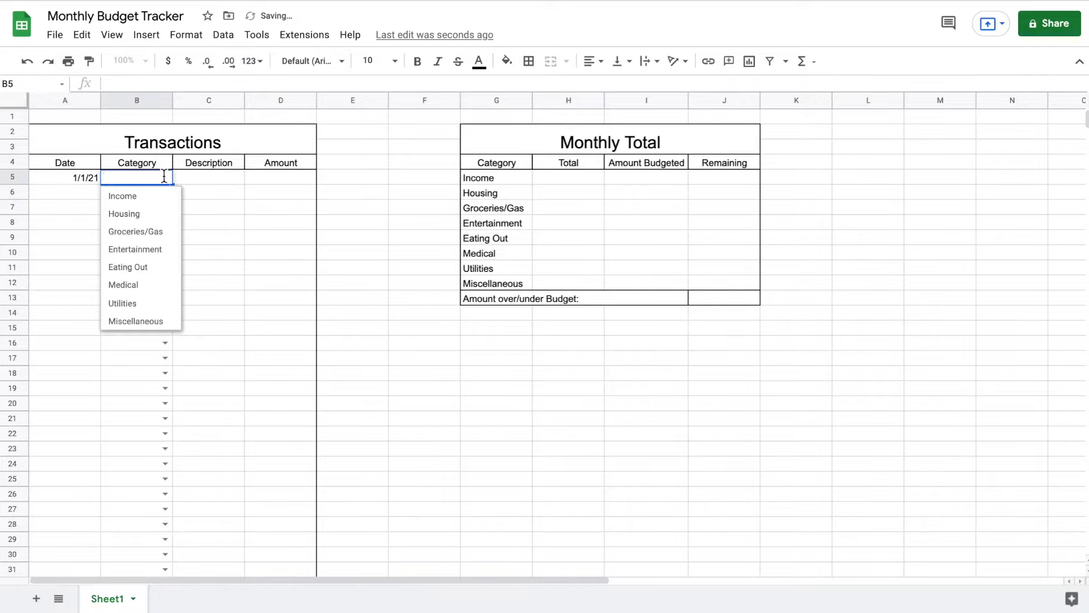
{"action": "left_click", "coordinate": [158, 196]}
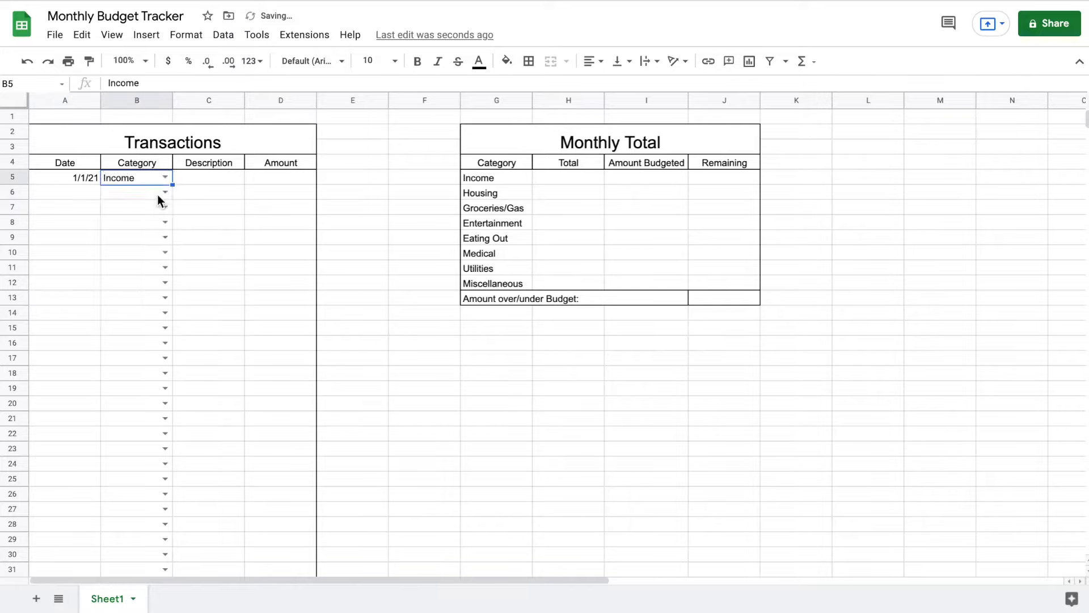
Enter the description Paycheck in C5 and the amount 3200 in D5
{"action": "left_click", "coordinate": [212, 175]}
{"action": "type", "text": "Paycheck"}
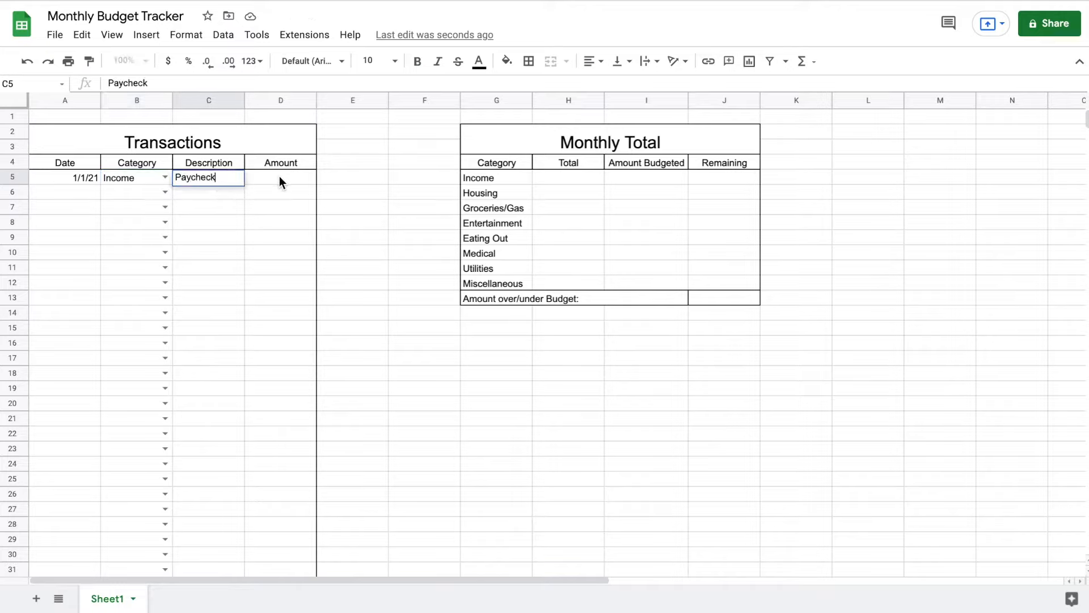
{"action": "left_click", "coordinate": [279, 180]}
{"action": "type", "text": "3200"}
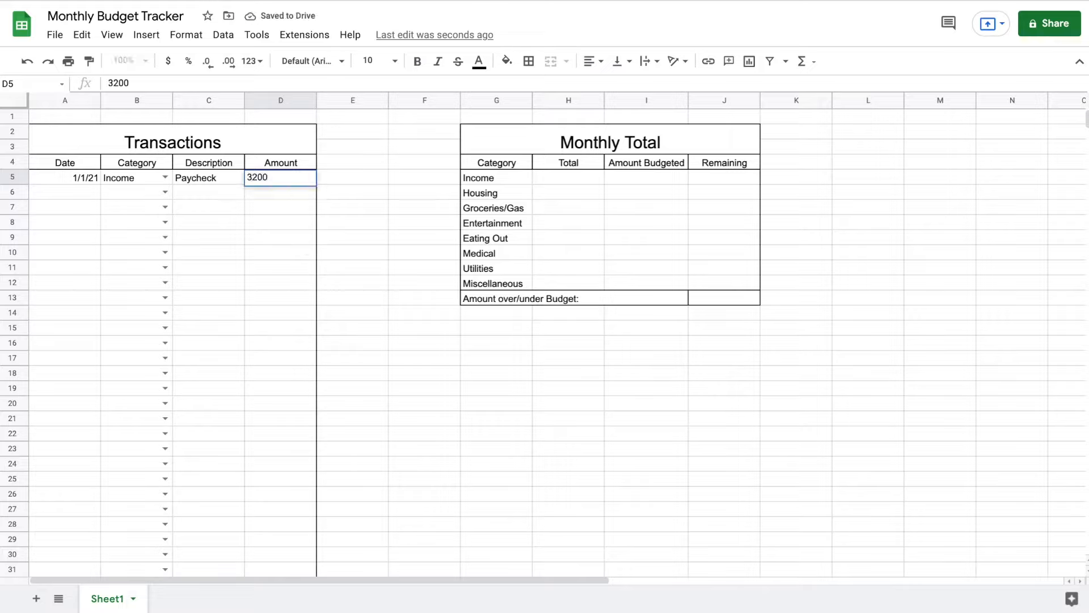
{"action": "key", "text": "Return"}
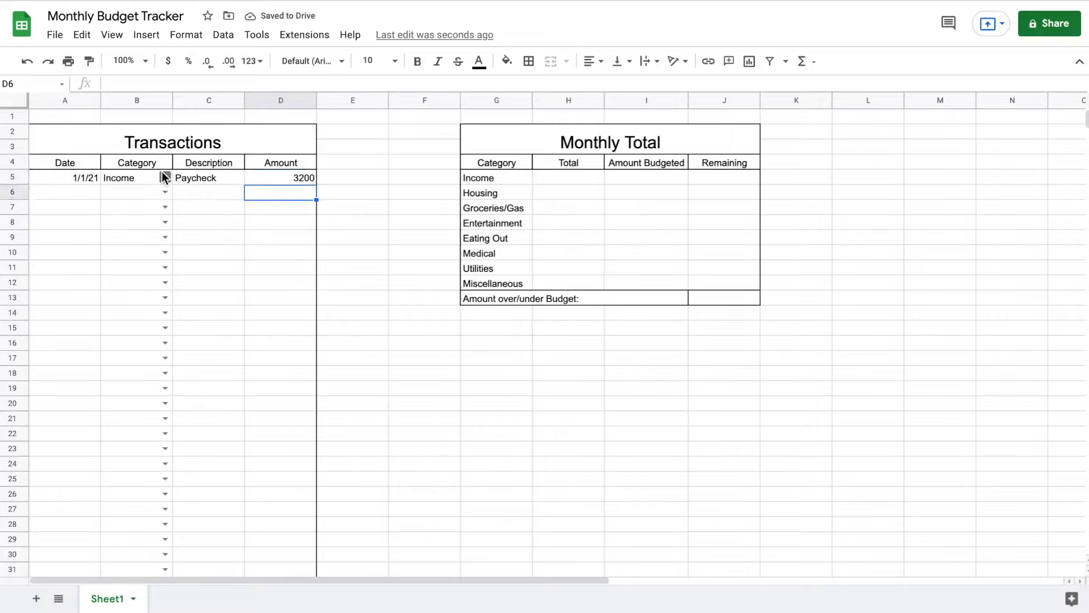
{"action": "left_click", "coordinate": [274, 226]}
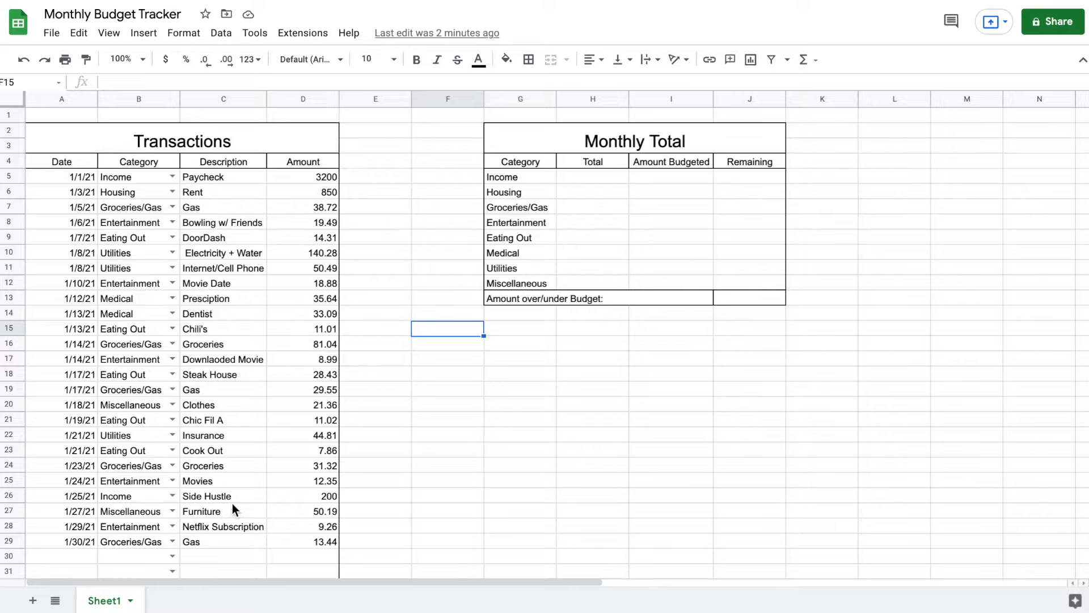
Enter the formula =sumif(B5:B50,G5,D5:D50) in H5 to total the Income transactions
{"action": "left_click", "coordinate": [594, 178]}
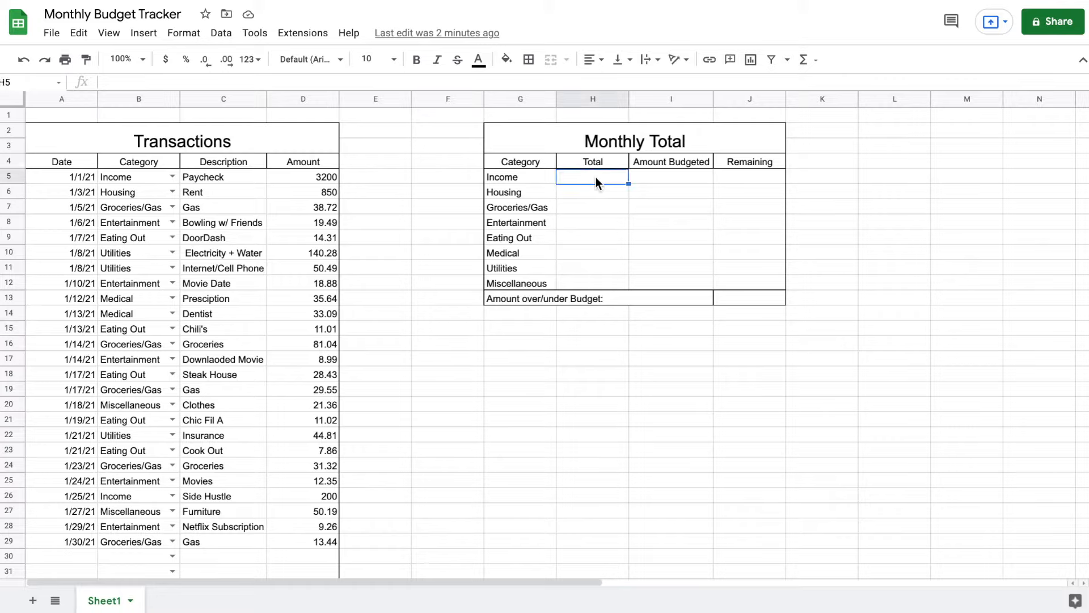
{"action": "type", "text": "=sumif"}
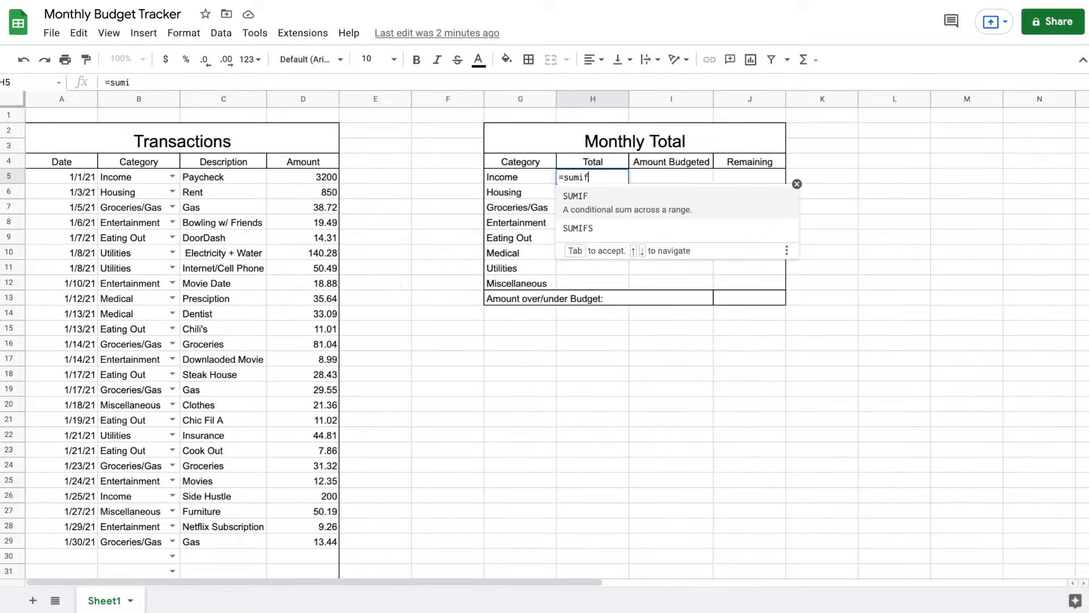
{"action": "type", "text": "("}
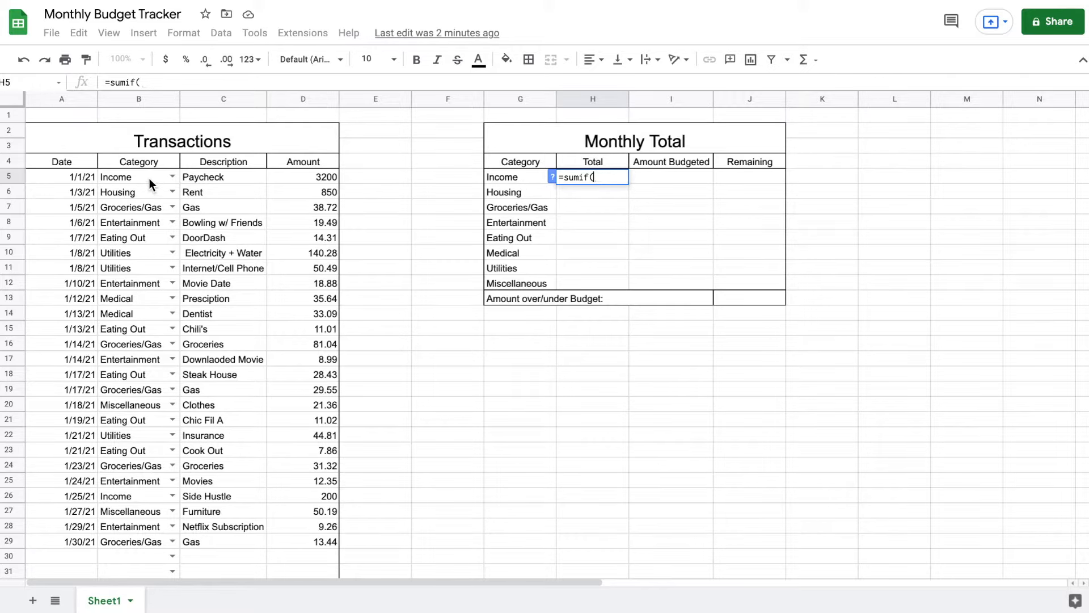
{"action": "left_click_drag", "start_coordinate": [148, 178], "coordinate": [142, 448]}
{"action": "scroll", "coordinate": [285, 304], "scroll_direction": "up", "scroll_amount": 9}
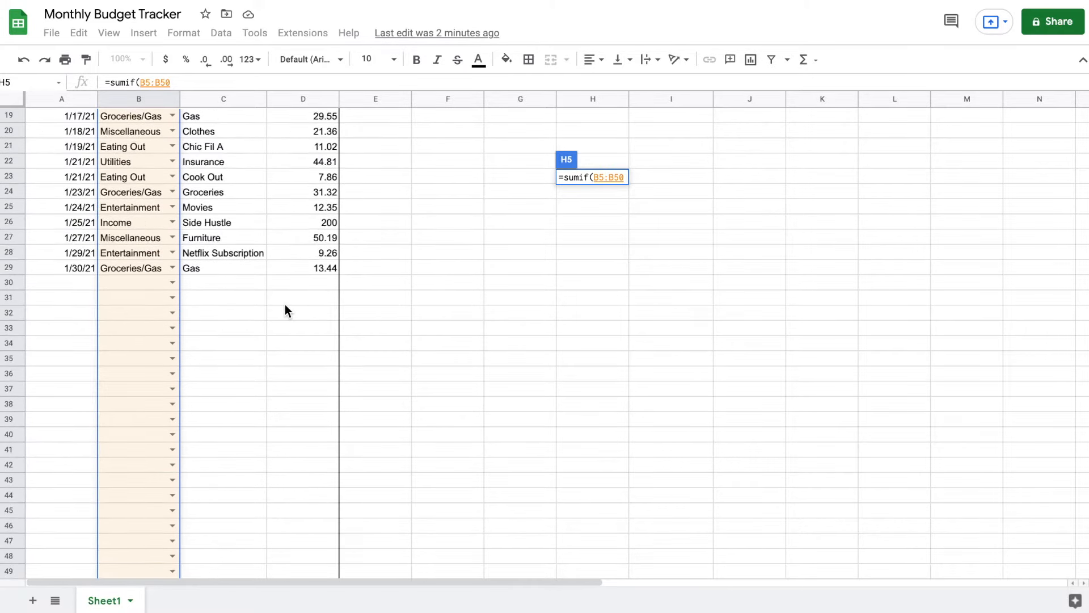
{"action": "type", "text": ","}
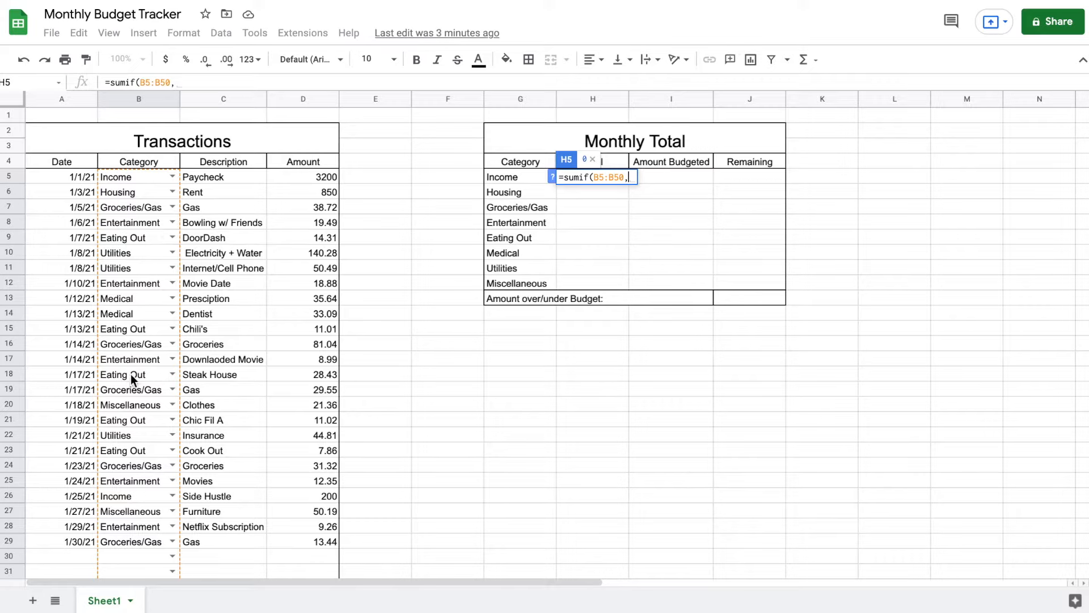
{"action": "left_click", "coordinate": [522, 175]}
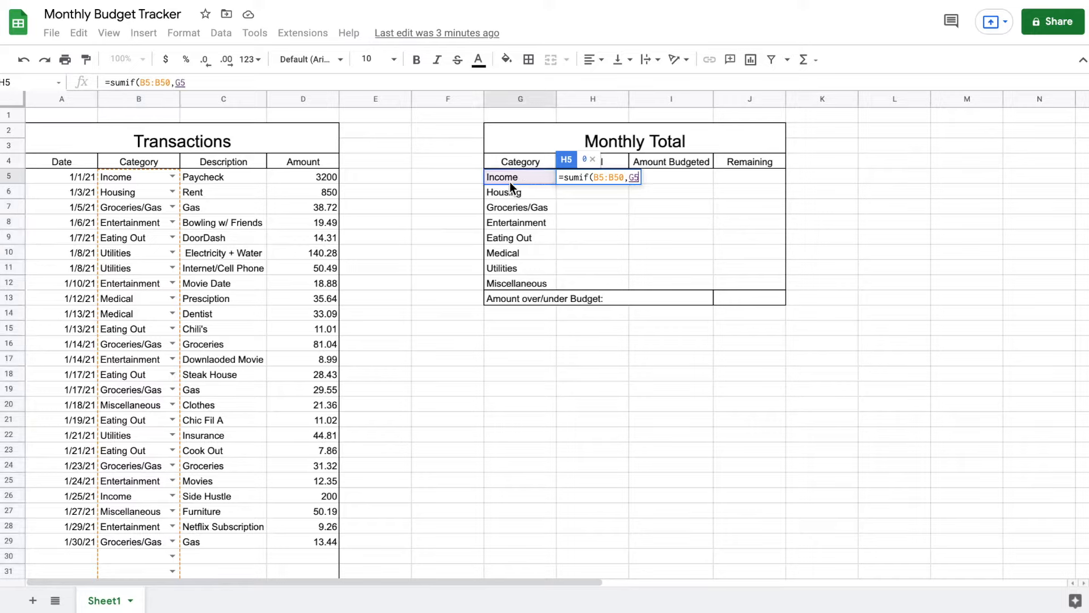
{"action": "type", "text": ","}
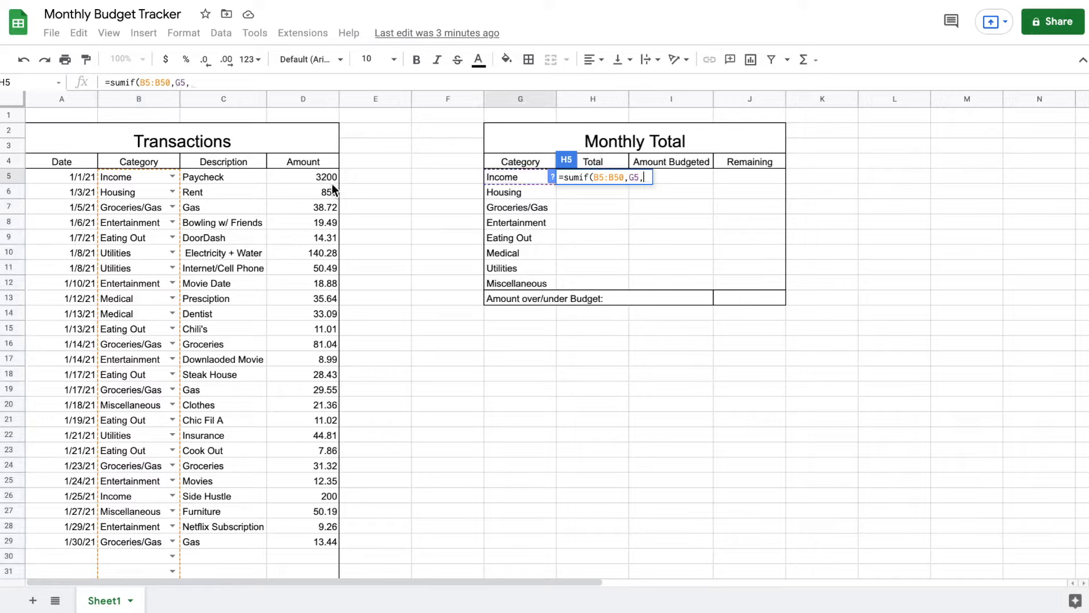
{"action": "left_click_drag", "start_coordinate": [322, 175], "coordinate": [299, 467]}
{"action": "type", "text": ")"}
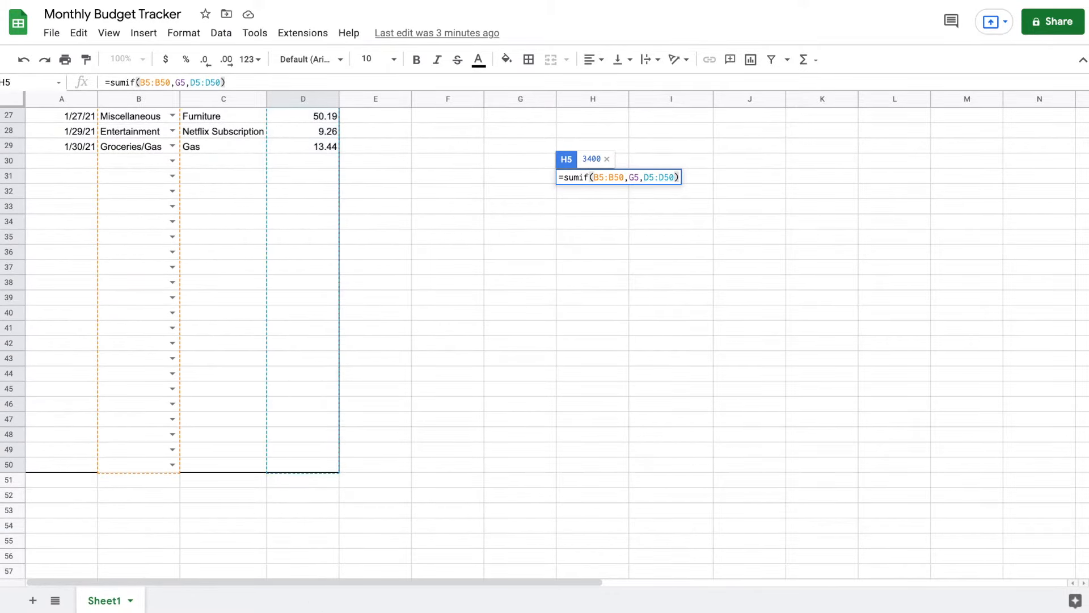
{"action": "key", "text": "Return"}
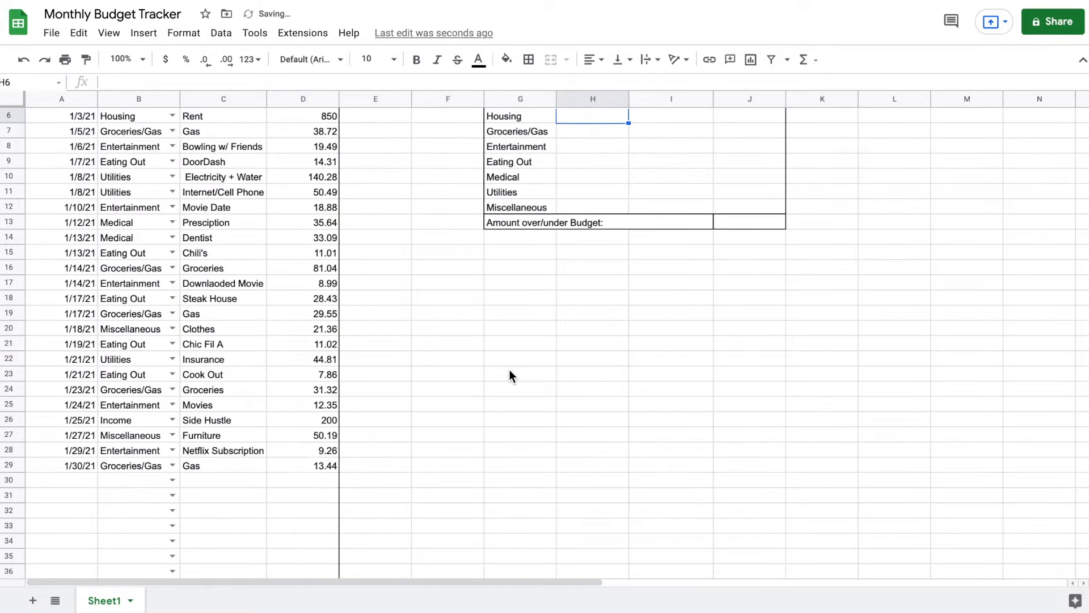
{"action": "scroll", "coordinate": [509, 372], "scroll_direction": "up", "scroll_amount": 2}
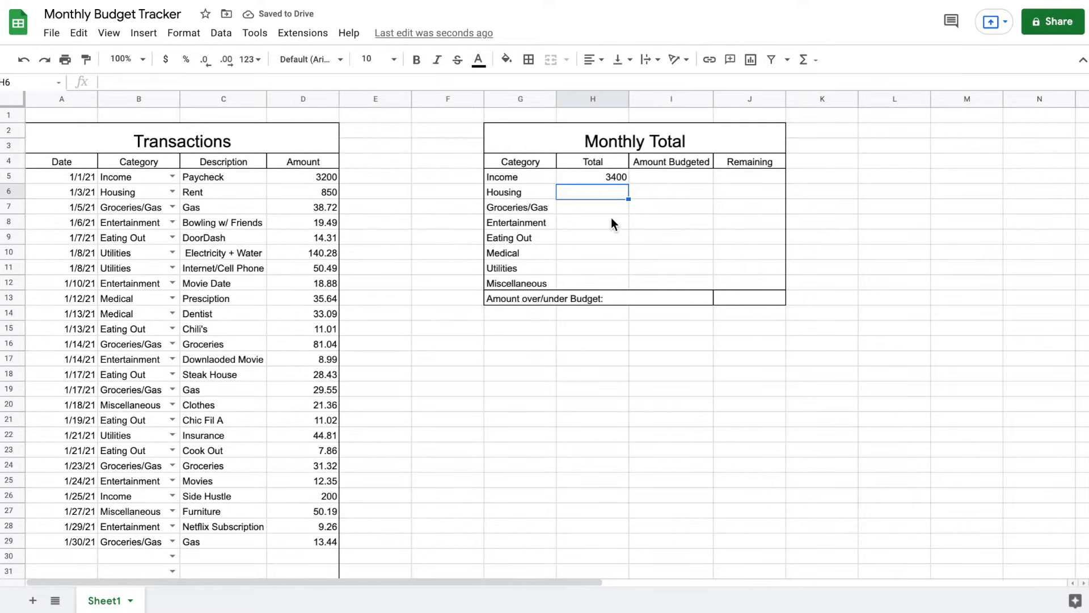
Fill the SUMIF formula from H5 down through H12 so every category in the Monthly Total table gets a total
{"action": "left_click", "coordinate": [611, 174]}
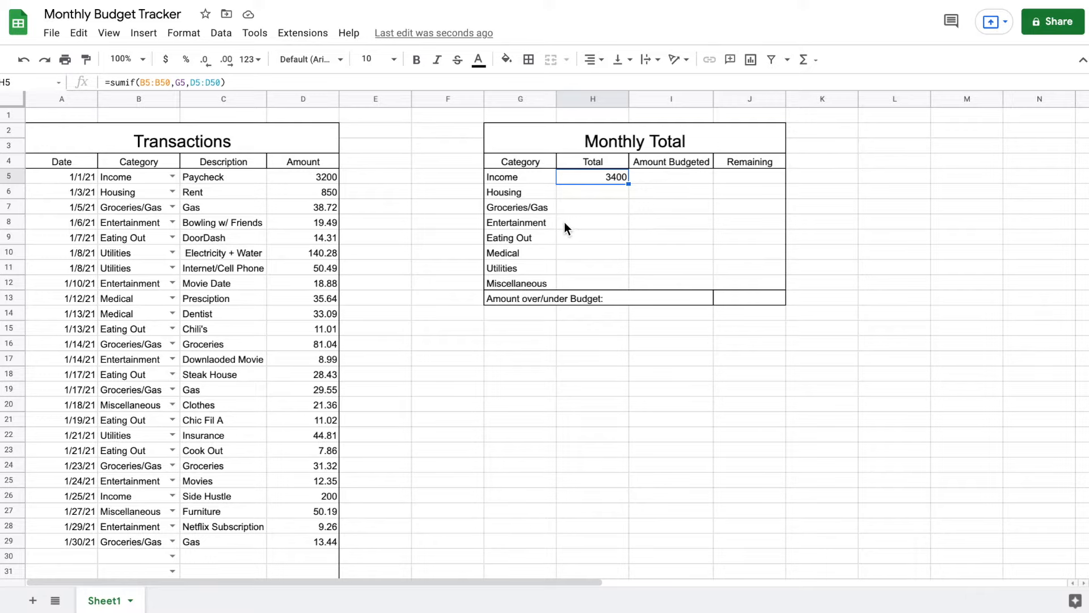
{"action": "left_click_drag", "start_coordinate": [629, 185], "coordinate": [612, 283]}
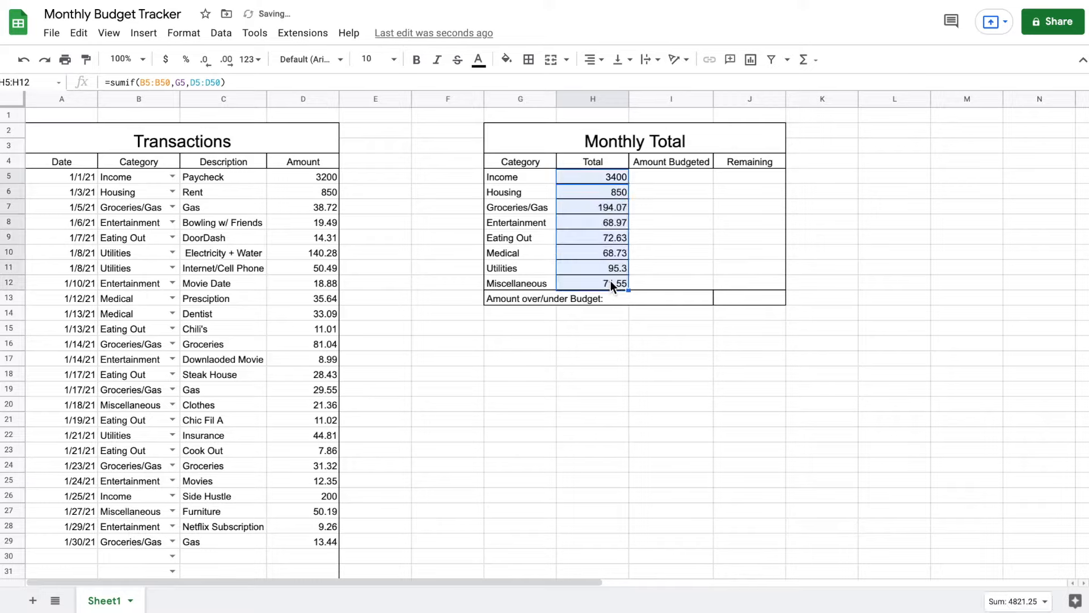
{"action": "left_click", "coordinate": [678, 224]}
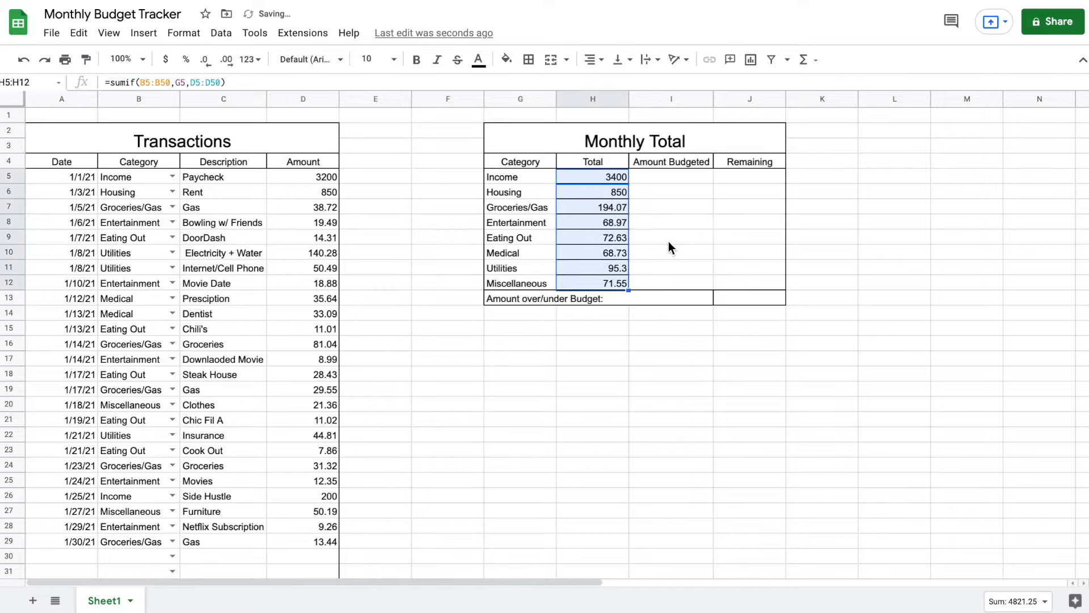
{"action": "left_click", "coordinate": [678, 226]}
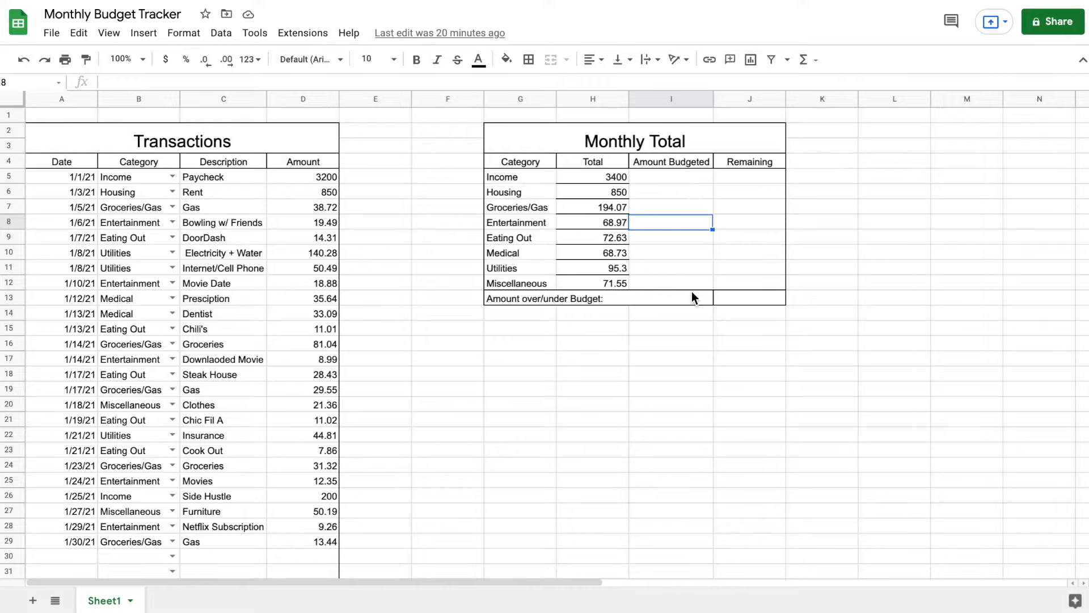
Enter the budgeted amounts 3500 for Income, 850 for Housing, 200 for Groceries/Gas and 65 for Entertainment in I5:I8
{"action": "left_click", "coordinate": [675, 178]}
{"action": "type", "text": "3500"}
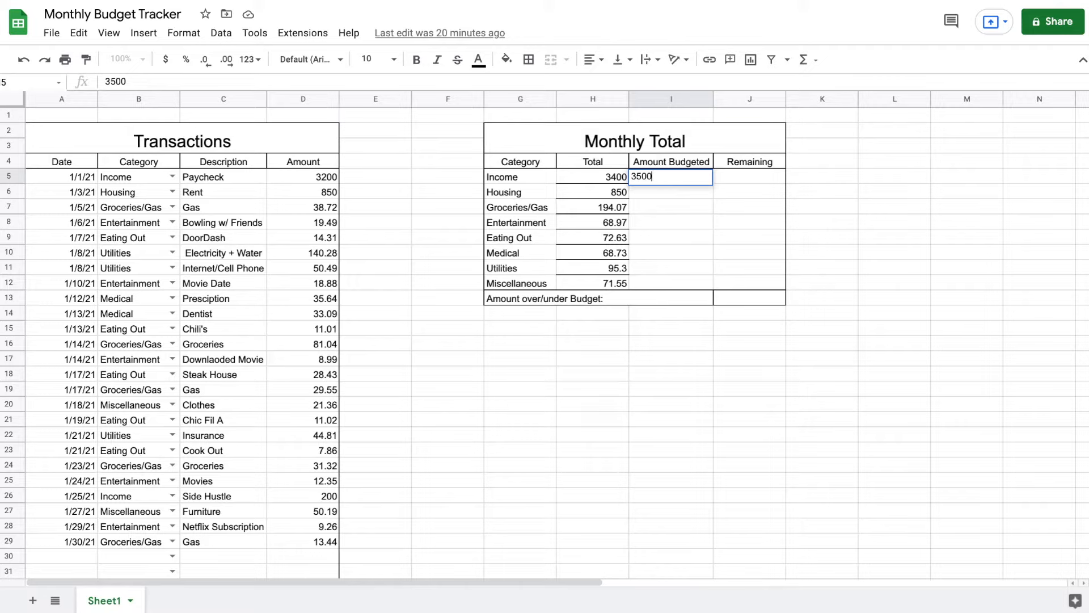
{"action": "key", "text": "Return"}
{"action": "type", "text": "850"}
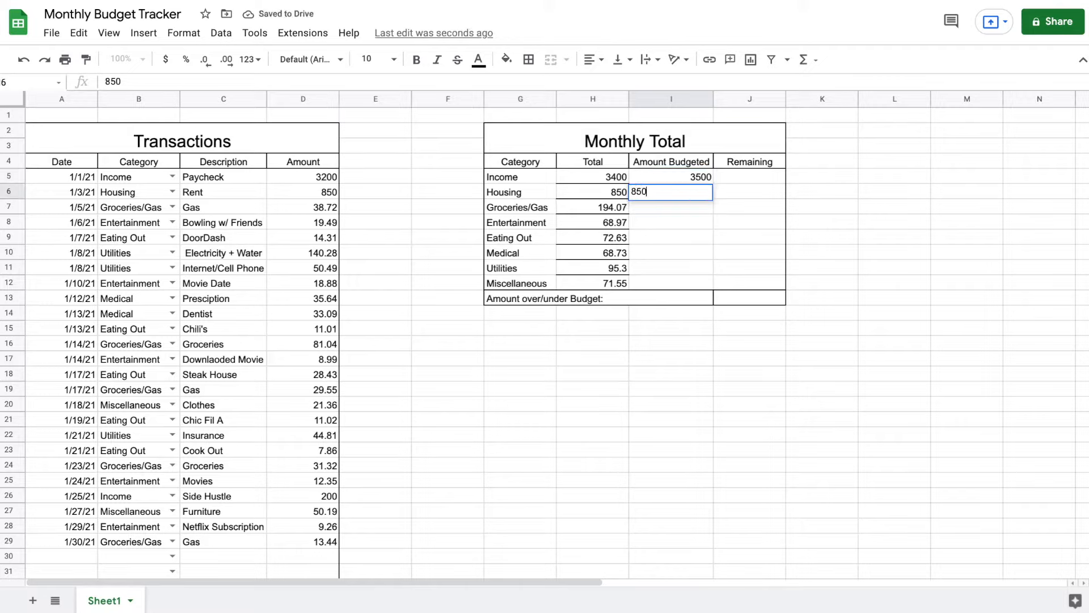
{"action": "key", "text": "Return"}
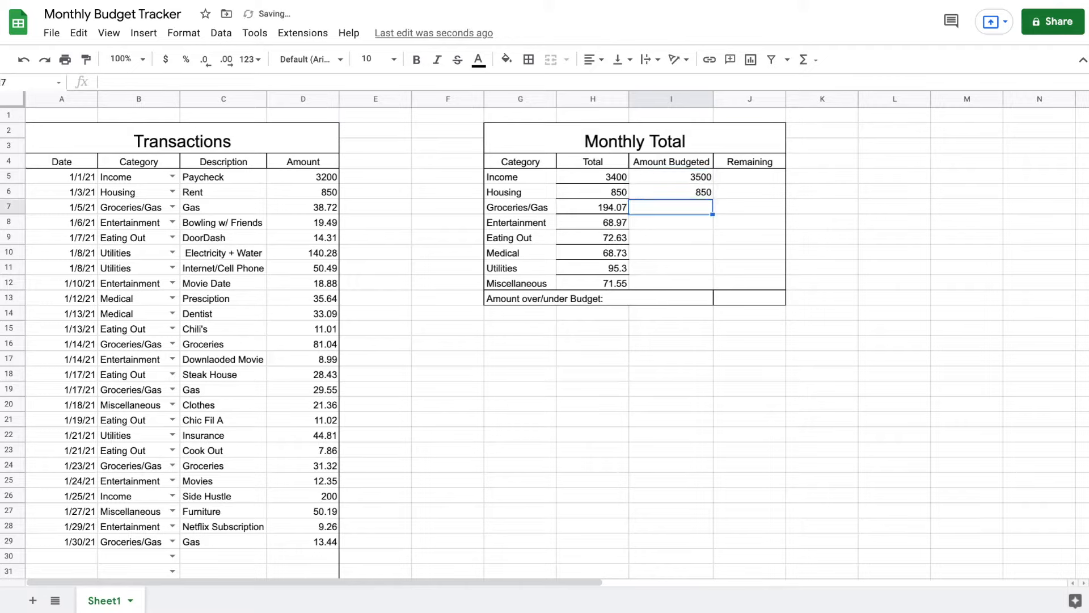
{"action": "type", "text": "200"}
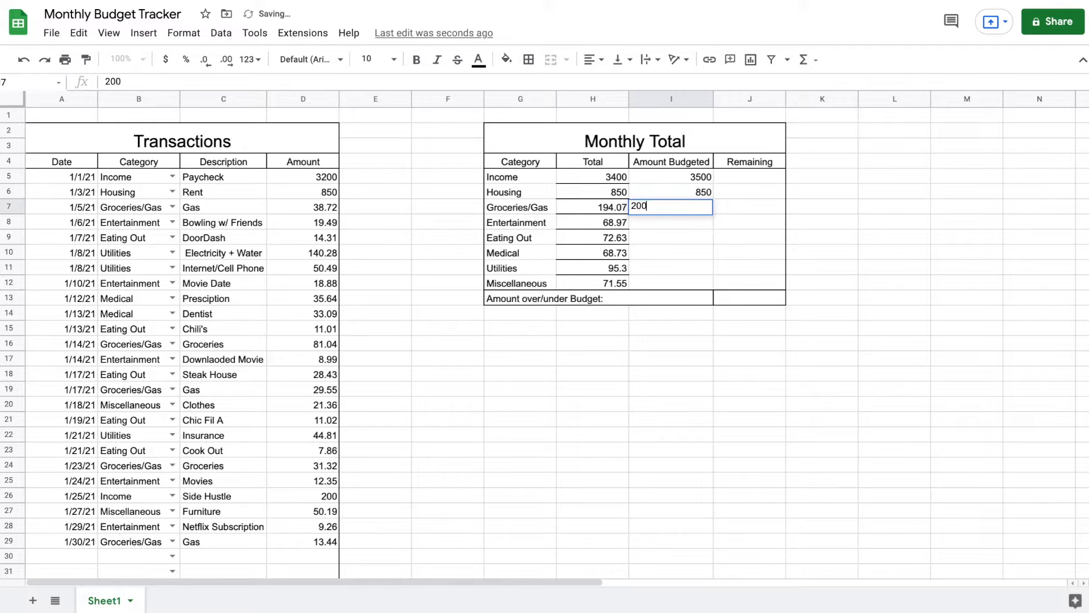
{"action": "key", "text": "Return"}
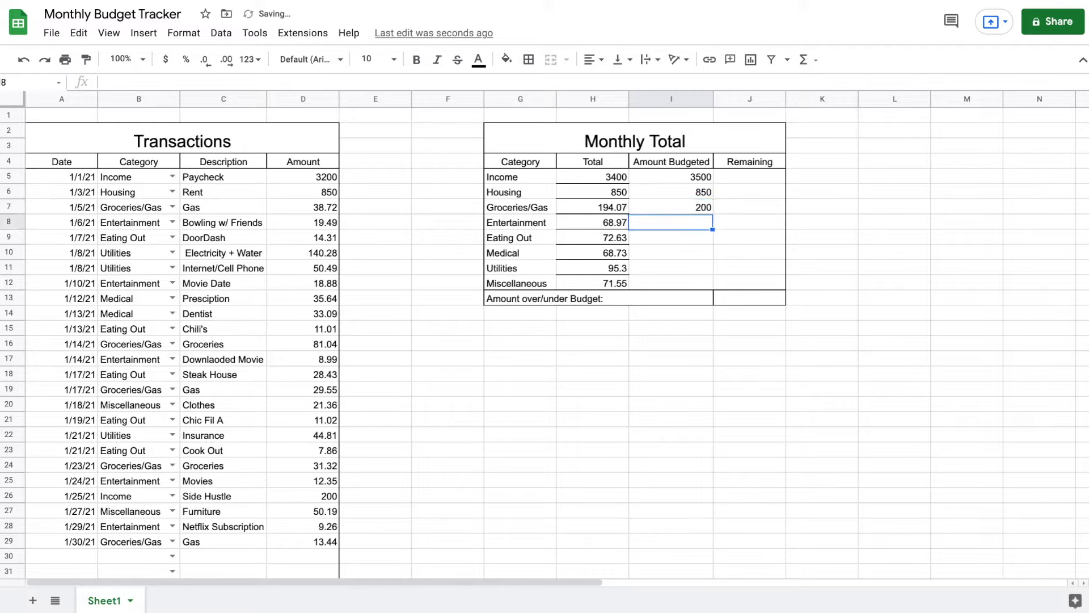
{"action": "type", "text": "65"}
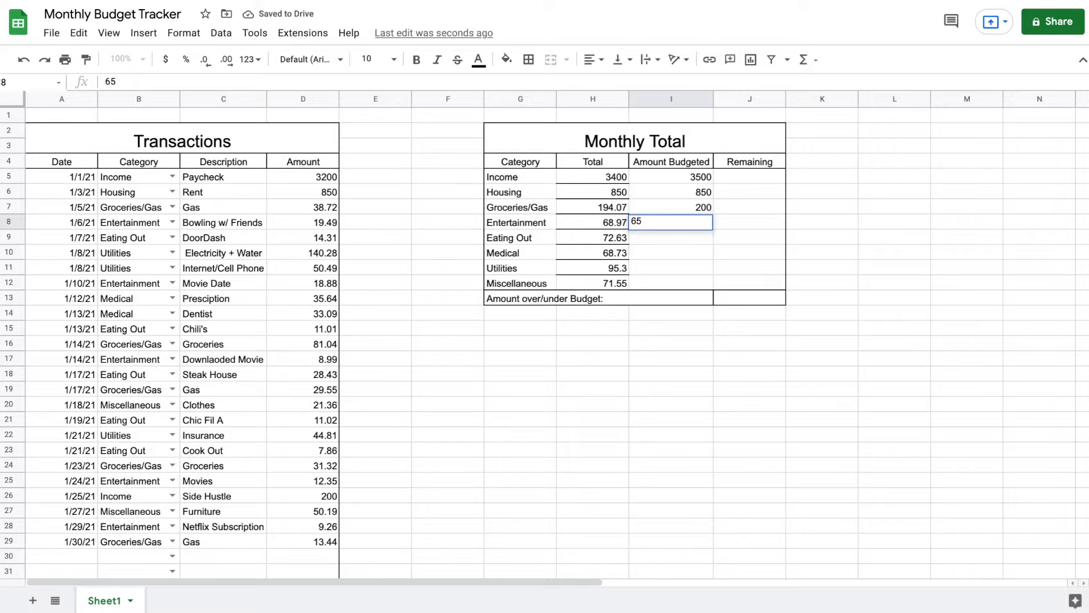
{"action": "key", "text": "Return"}
Enter the budgeted amounts 60 for Eating Out, 85 for Medical, 100 for Utilities and 50 for Miscellaneous in I9:I12
{"action": "type", "text": "60"}
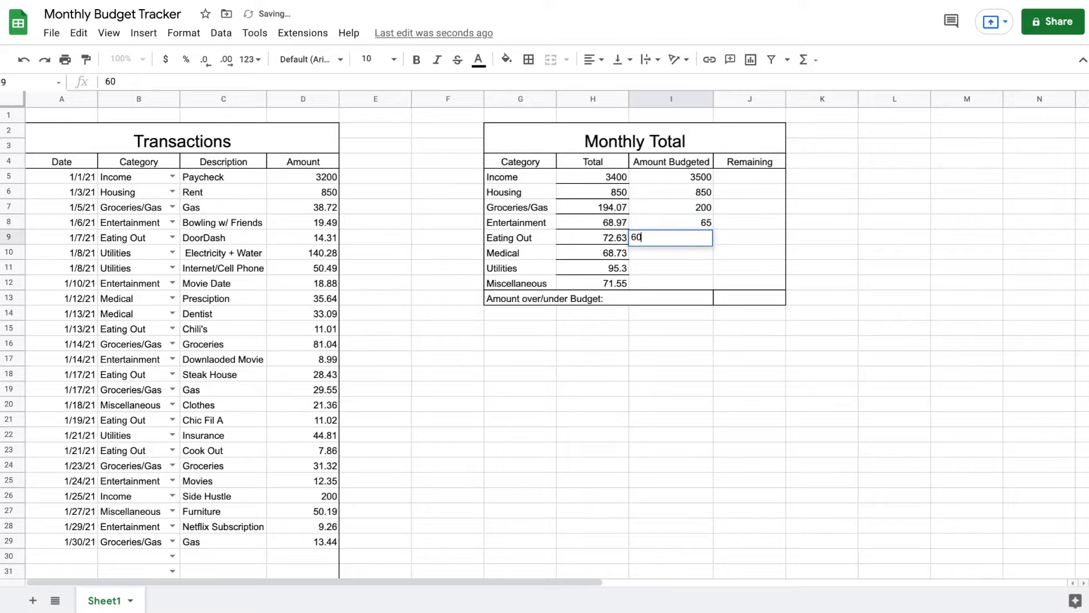
{"action": "key", "text": "Return"}
{"action": "type", "text": "85"}
{"action": "key", "text": "Return"}
{"action": "type", "text": "100"}
{"action": "key", "text": "Return"}
{"action": "type", "text": "50"}
{"action": "key", "text": "Return"}
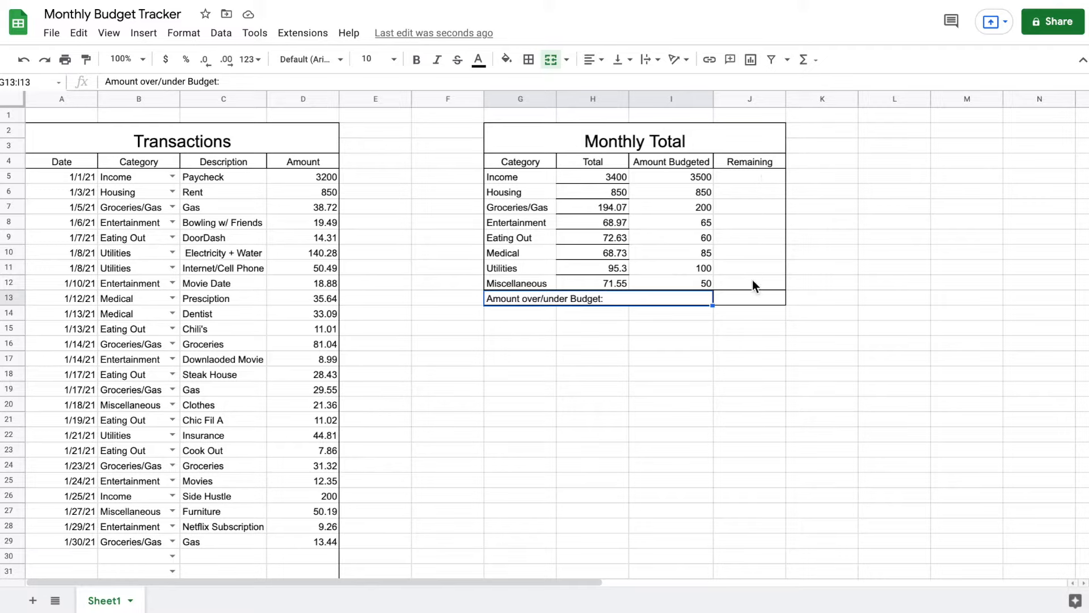
Calculate the remaining Income in J5 as total minus budget with =H5-I5, and reject the suggested autofill
{"action": "left_click", "coordinate": [751, 179]}
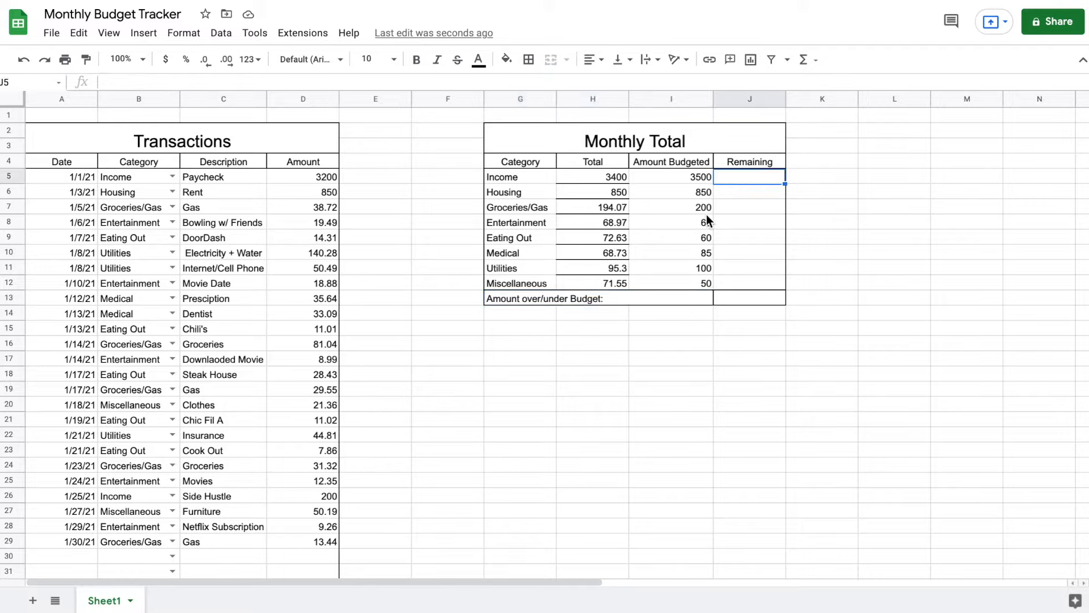
{"action": "type", "text": "="}
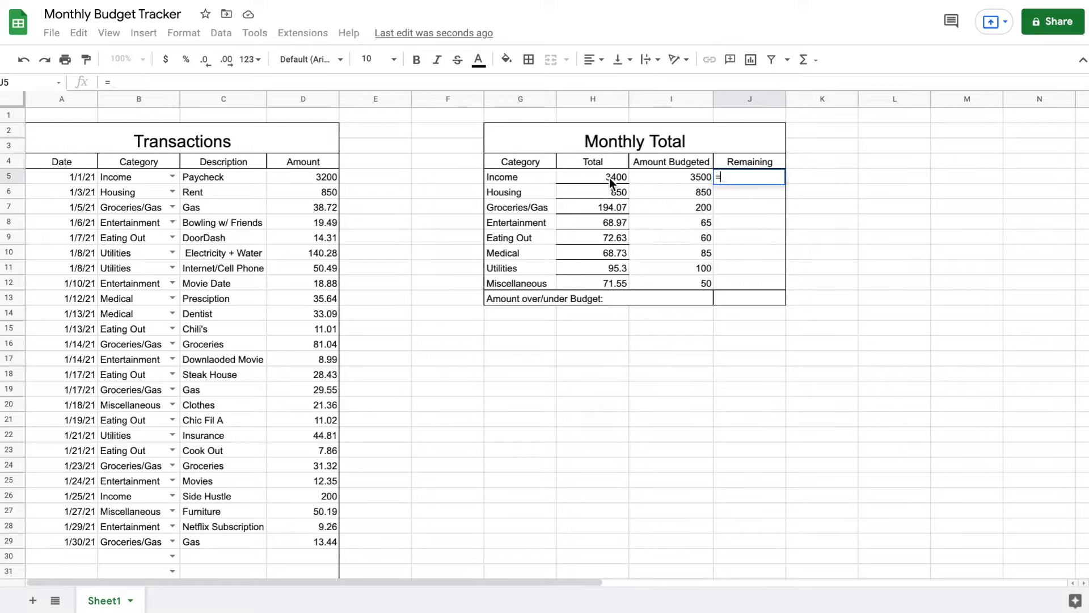
{"action": "left_click", "coordinate": [611, 180]}
{"action": "type", "text": "-"}
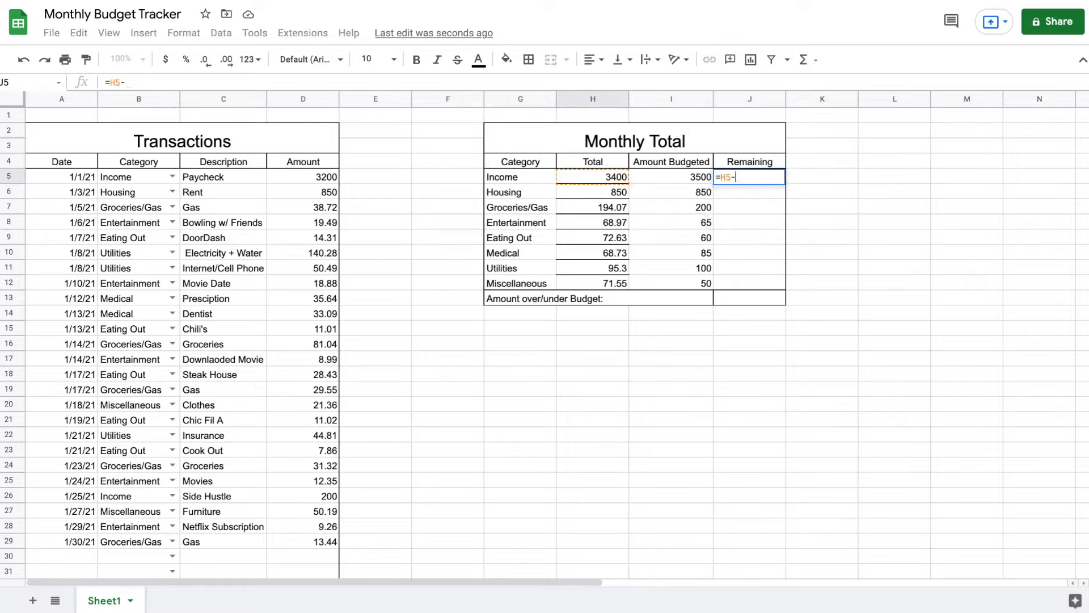
{"action": "left_click", "coordinate": [681, 175]}
{"action": "key", "text": "Return"}
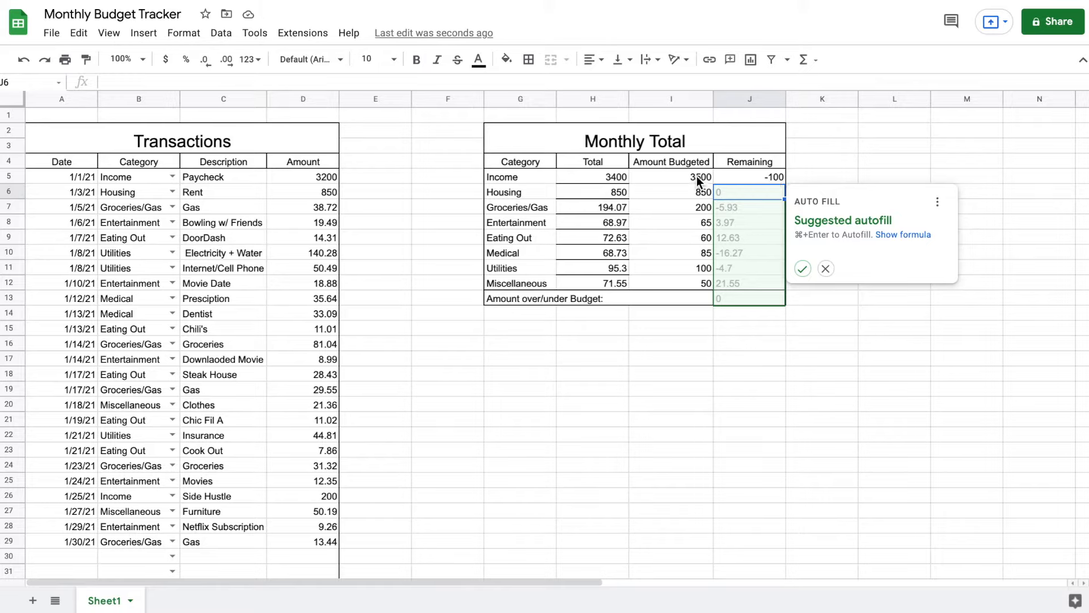
{"action": "left_click", "coordinate": [826, 268]}
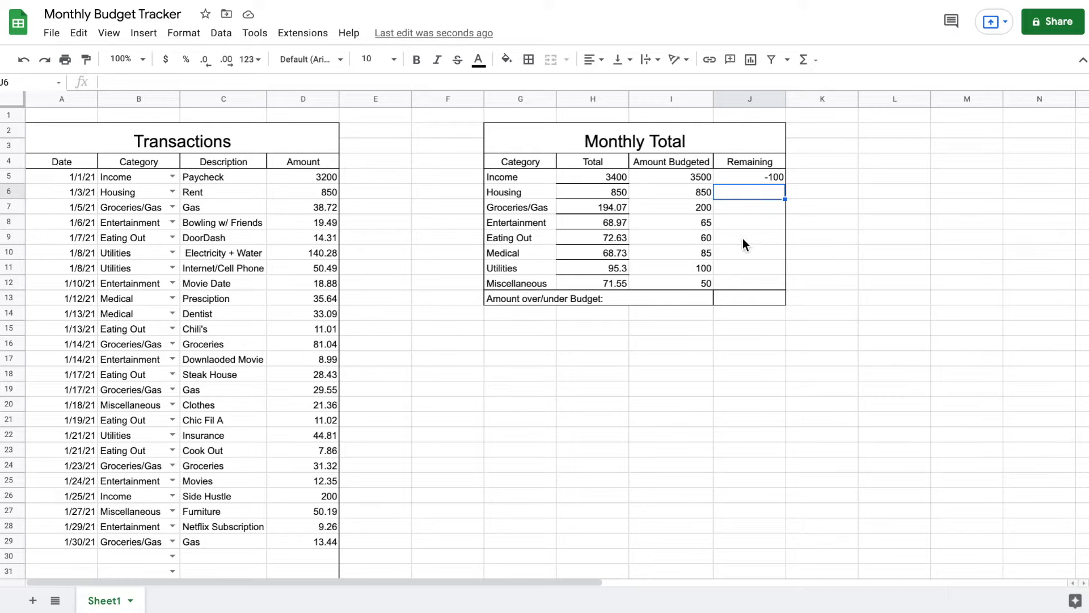
Calculate the remaining Housing amount in J6 as budget minus total with =I6-H6
{"action": "type", "text": "="}
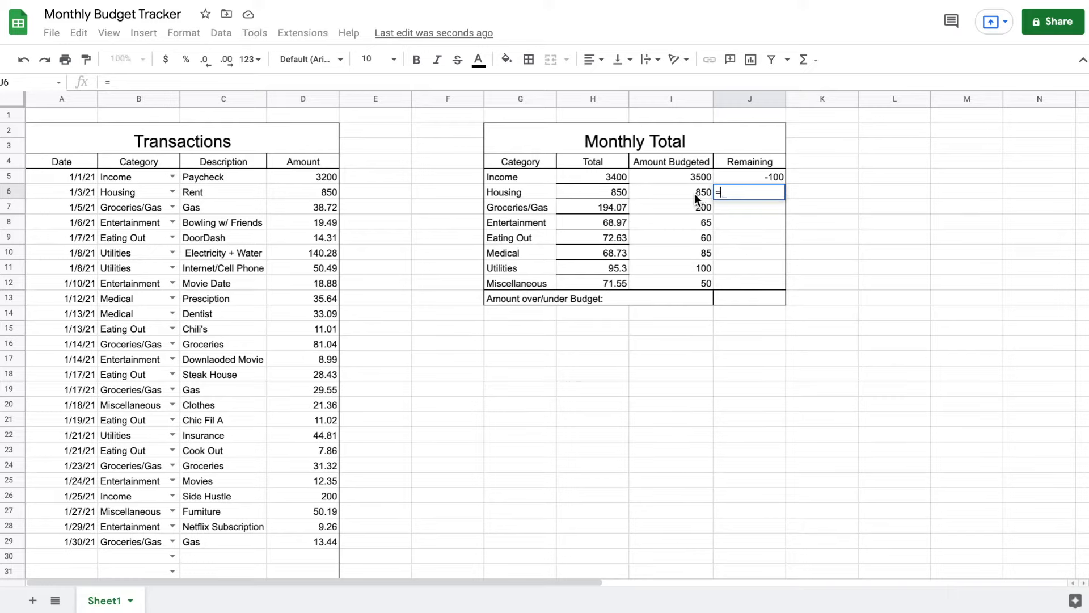
{"action": "left_click", "coordinate": [695, 196]}
{"action": "type", "text": "-"}
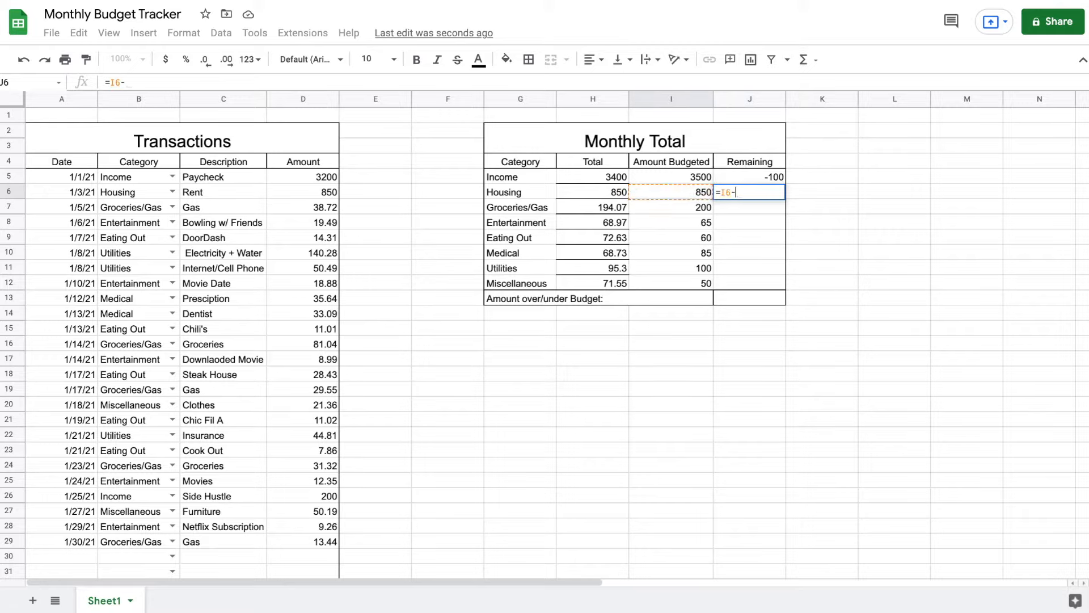
{"action": "left_click", "coordinate": [618, 194]}
{"action": "key", "text": "Return"}
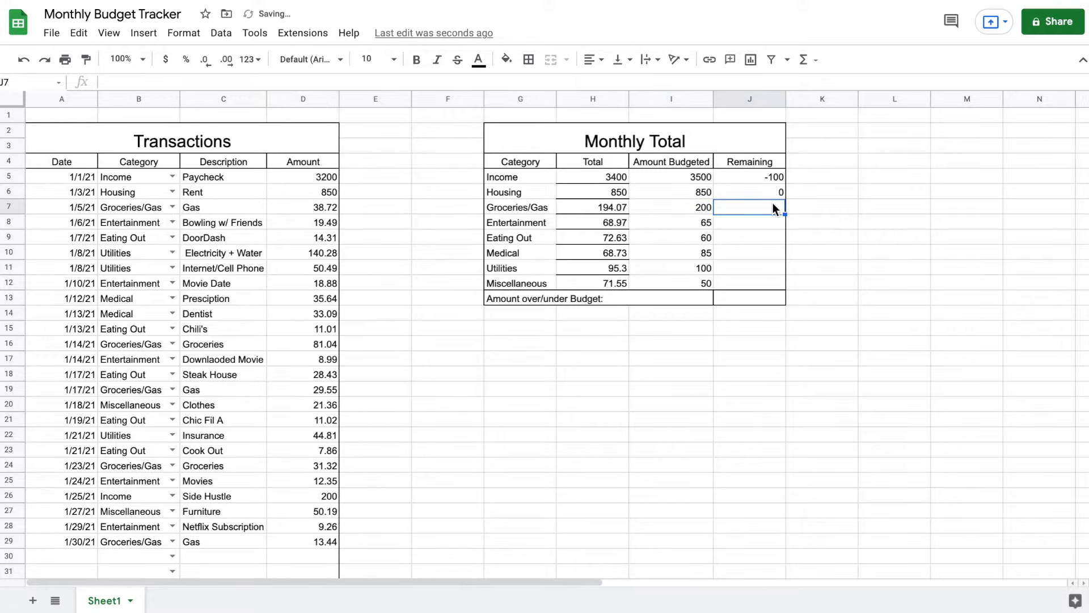
Fill the Remaining formula from J6 down through J12 for the other expense categories
{"action": "left_click", "coordinate": [766, 191]}
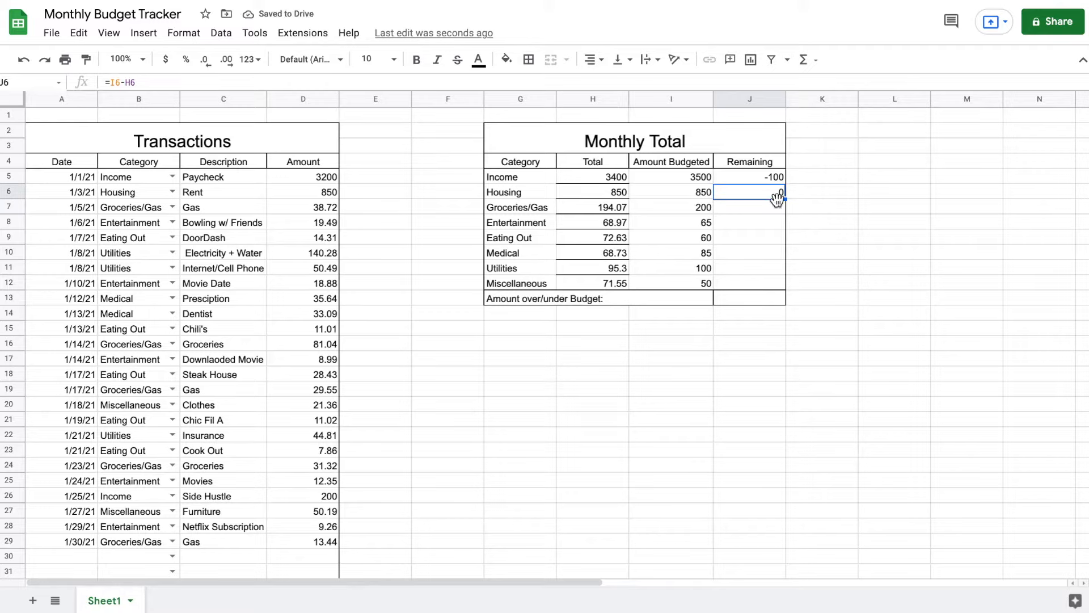
{"action": "left_click_drag", "start_coordinate": [785, 198], "coordinate": [773, 280]}
{"action": "left_click", "coordinate": [887, 264]}
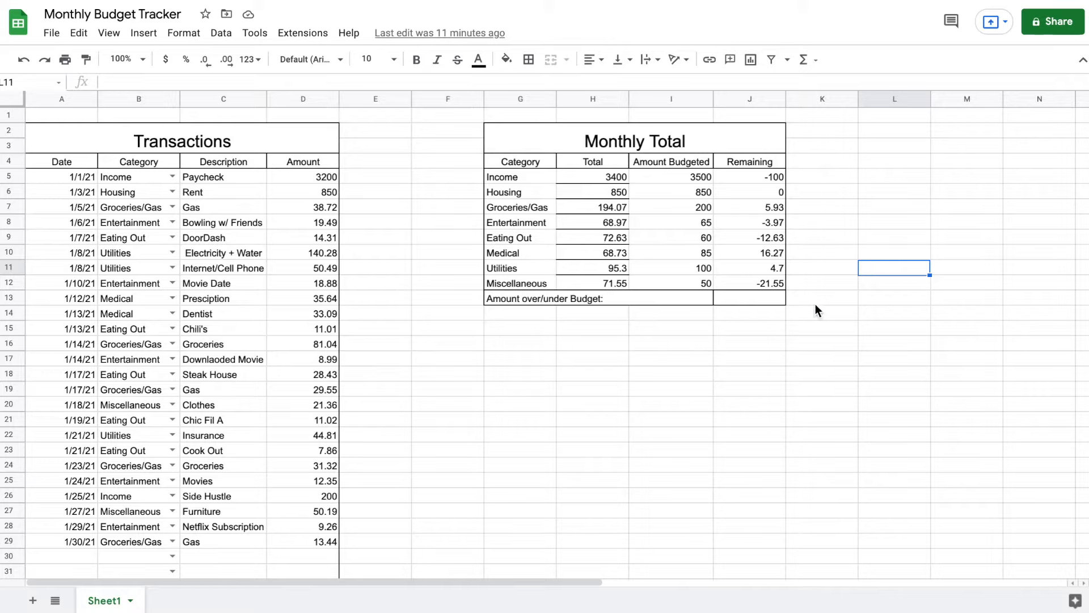
Total the Remaining column in J13 for the amount over/under budget with =sum(J5:J12)
{"action": "left_click", "coordinate": [754, 297]}
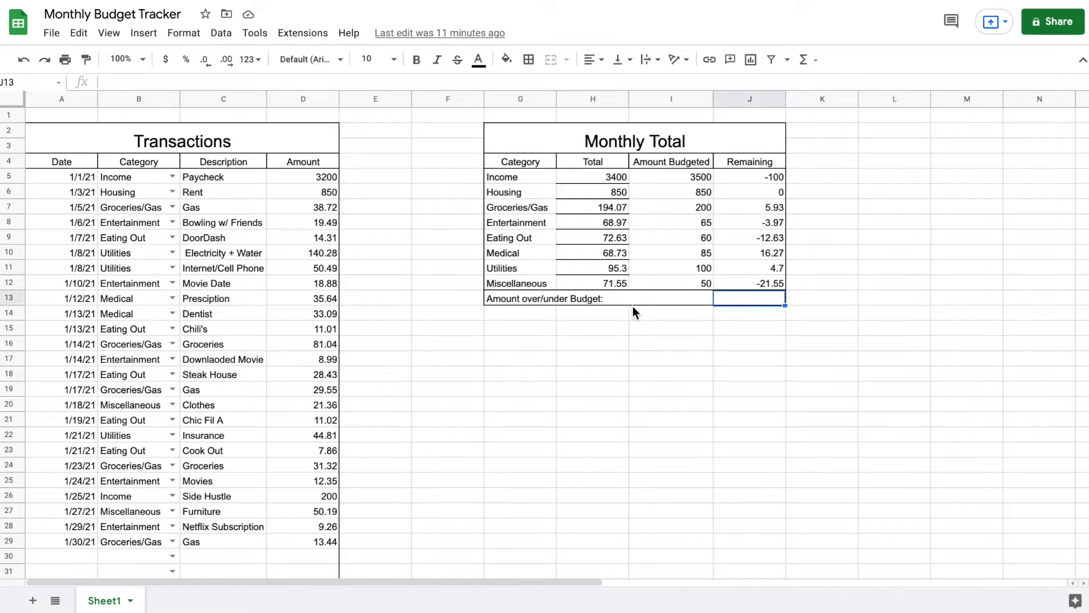
{"action": "type", "text": "=sum("}
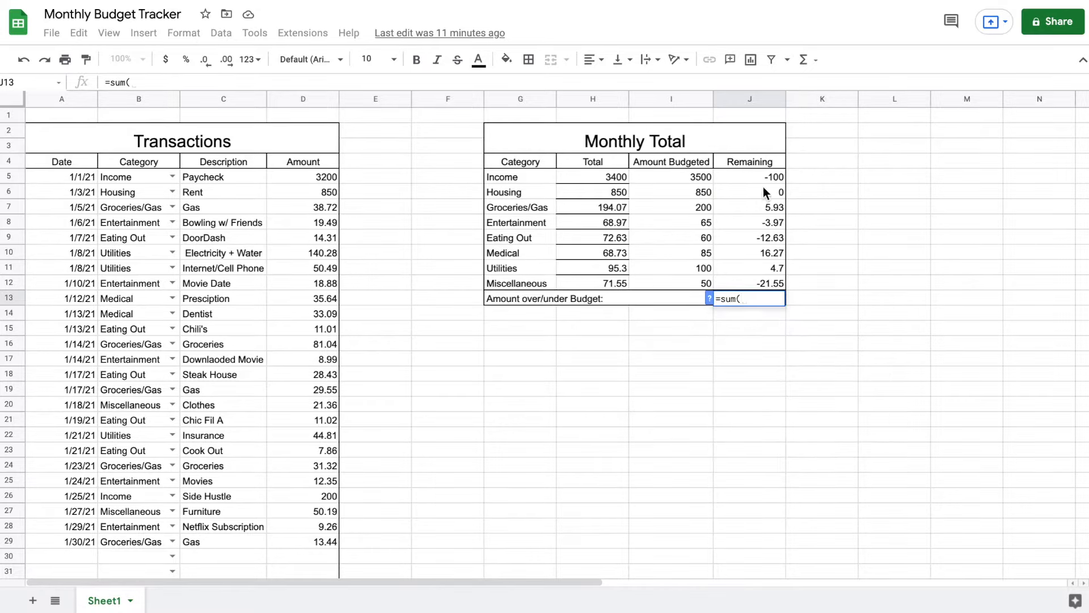
{"action": "left_click_drag", "start_coordinate": [771, 176], "coordinate": [764, 284]}
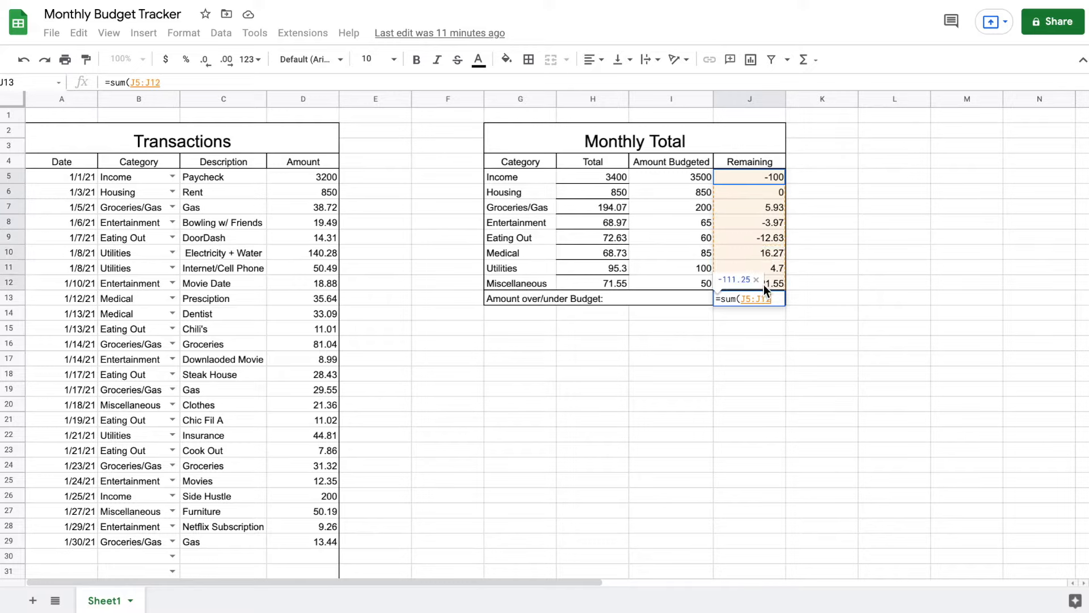
{"action": "type", "text": ")"}
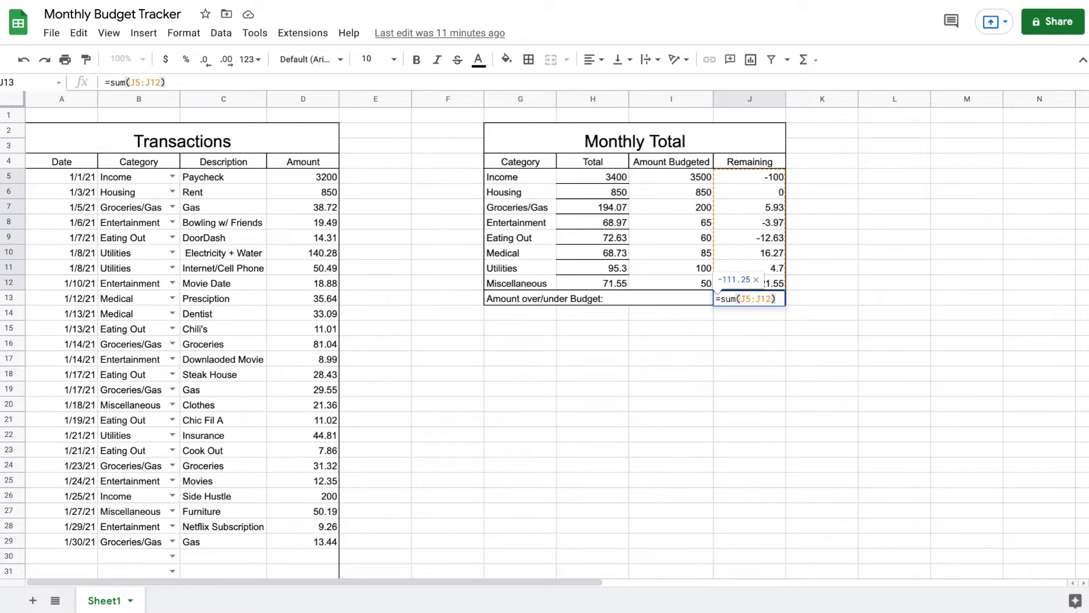
{"action": "key", "text": "Return"}
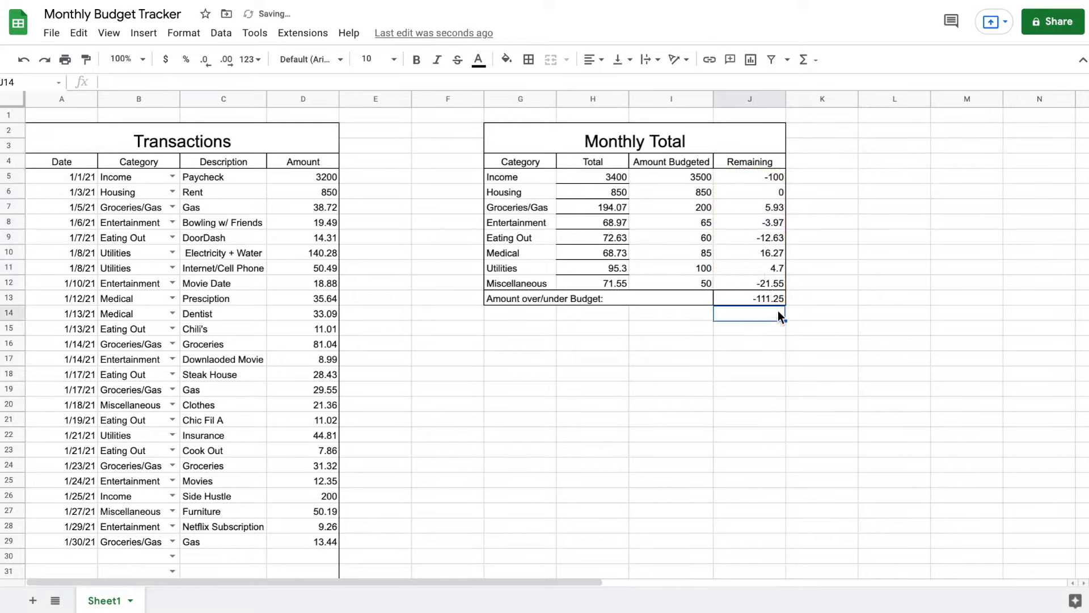
{"action": "left_click", "coordinate": [767, 297]}
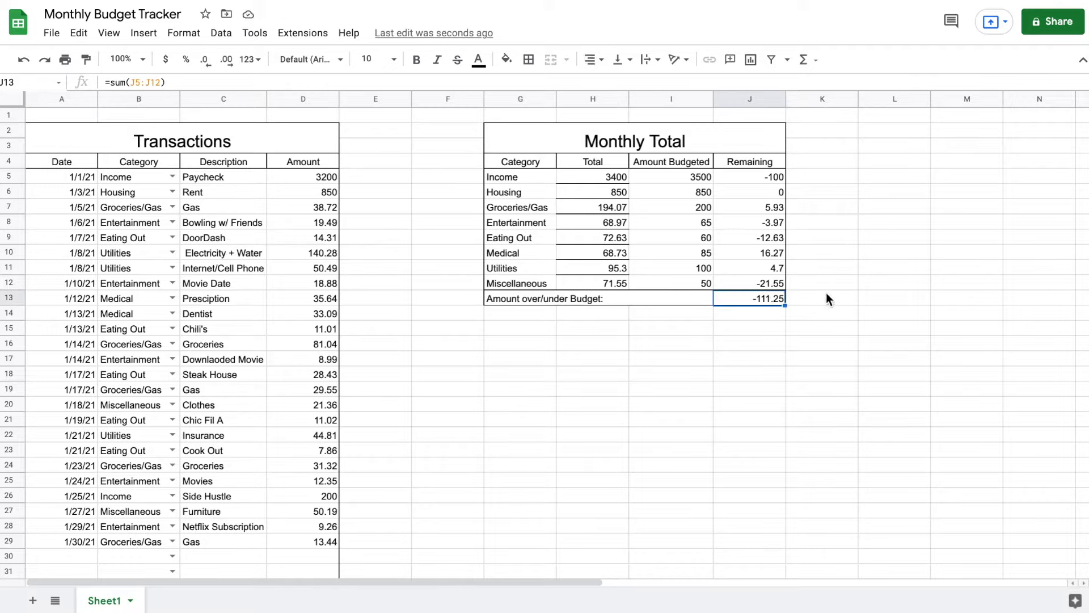
{"action": "left_click", "coordinate": [842, 286]}
Merge G15:H15 below the Monthly Total table and enter the heading Total Income
{"action": "left_click_drag", "start_coordinate": [538, 326], "coordinate": [584, 327]}
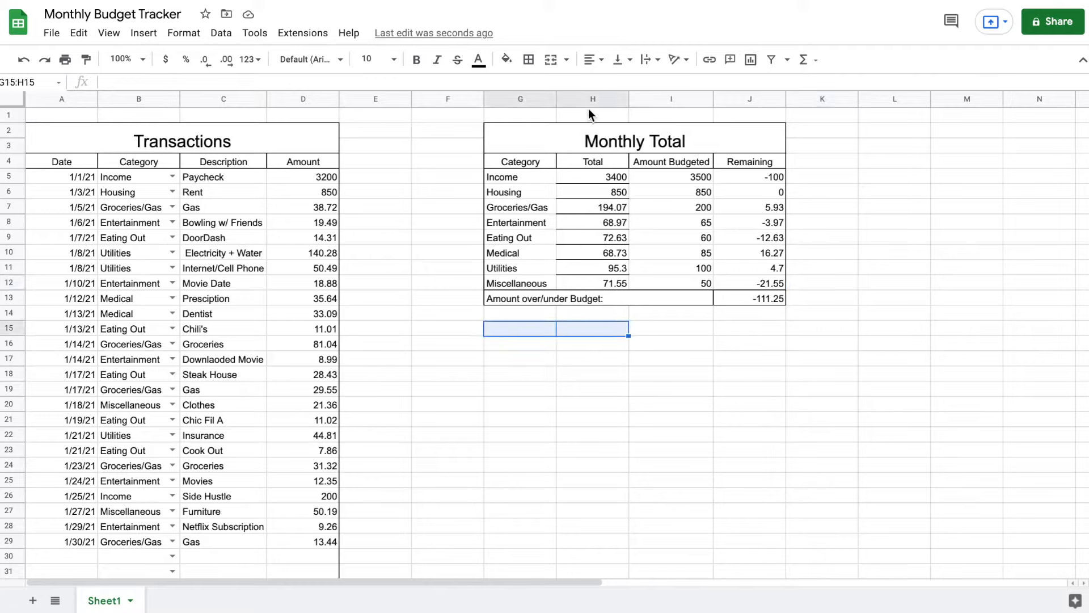
{"action": "left_click", "coordinate": [550, 59]}
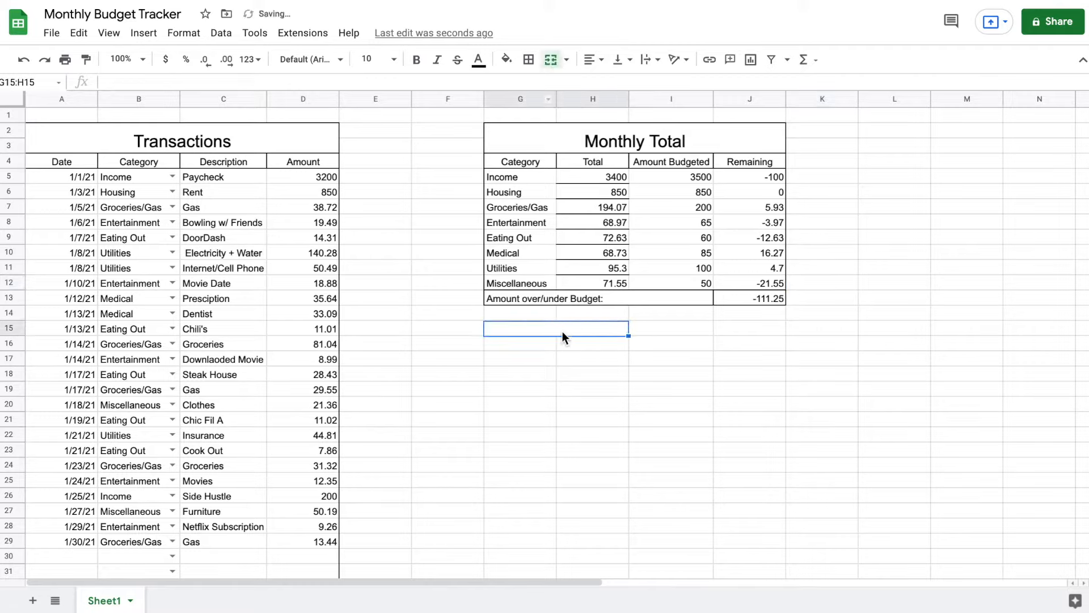
{"action": "type", "text": "Total Income"}
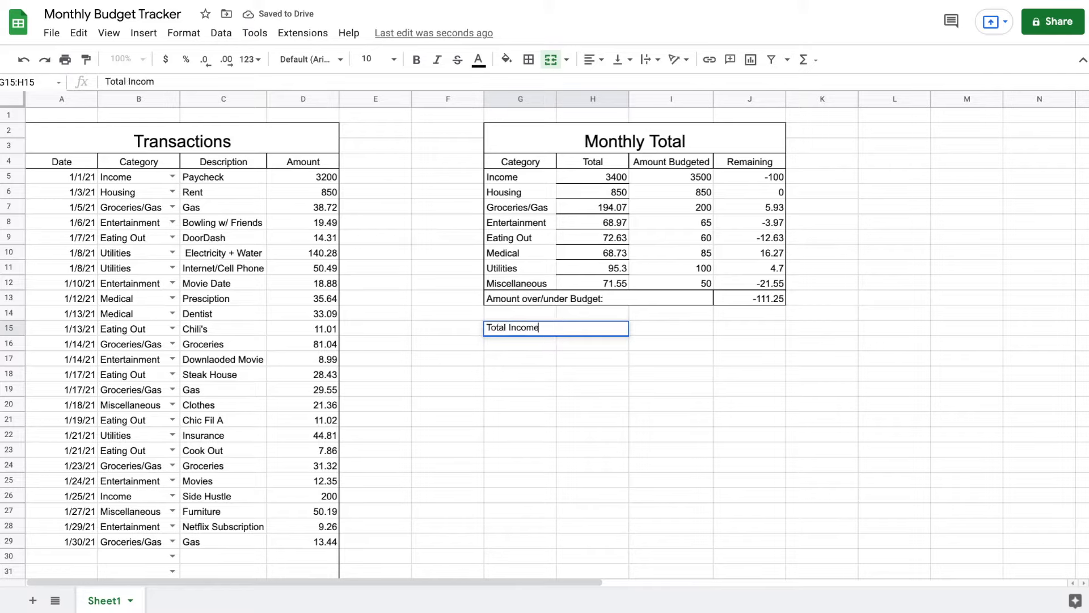
{"action": "key", "text": "Return"}
Merge G16:H17 under the Total Income heading and link it to the Income total with =H5
{"action": "left_click_drag", "start_coordinate": [535, 342], "coordinate": [582, 361]}
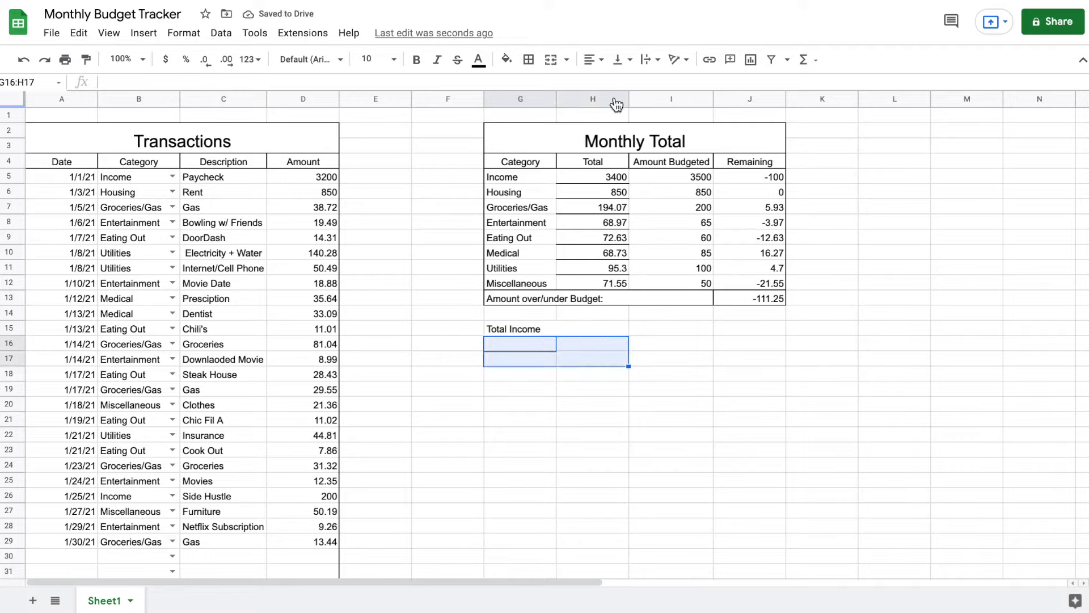
{"action": "left_click", "coordinate": [551, 59]}
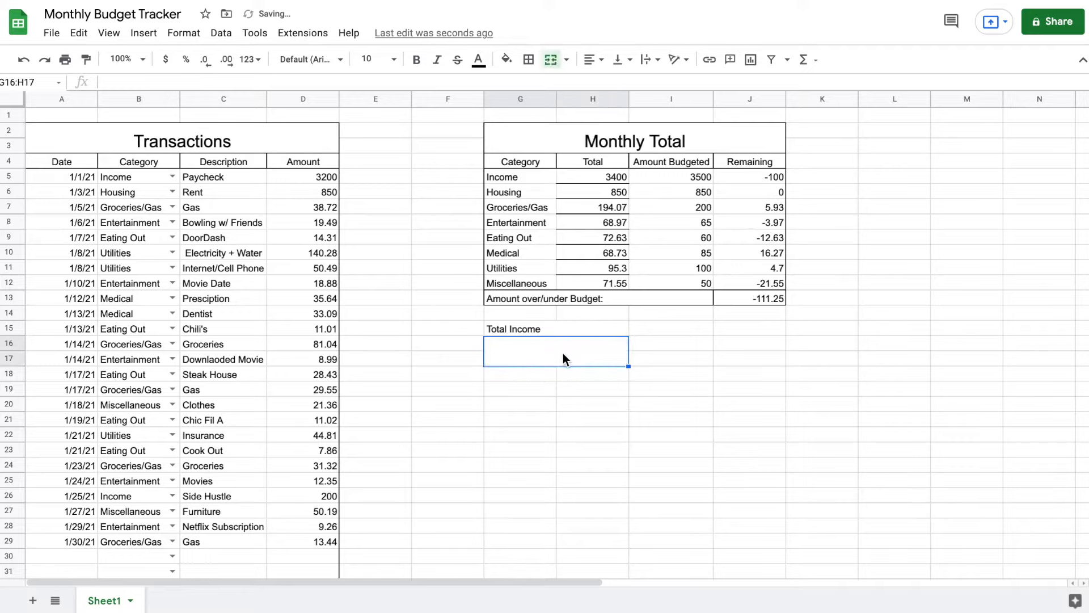
{"action": "type", "text": "="}
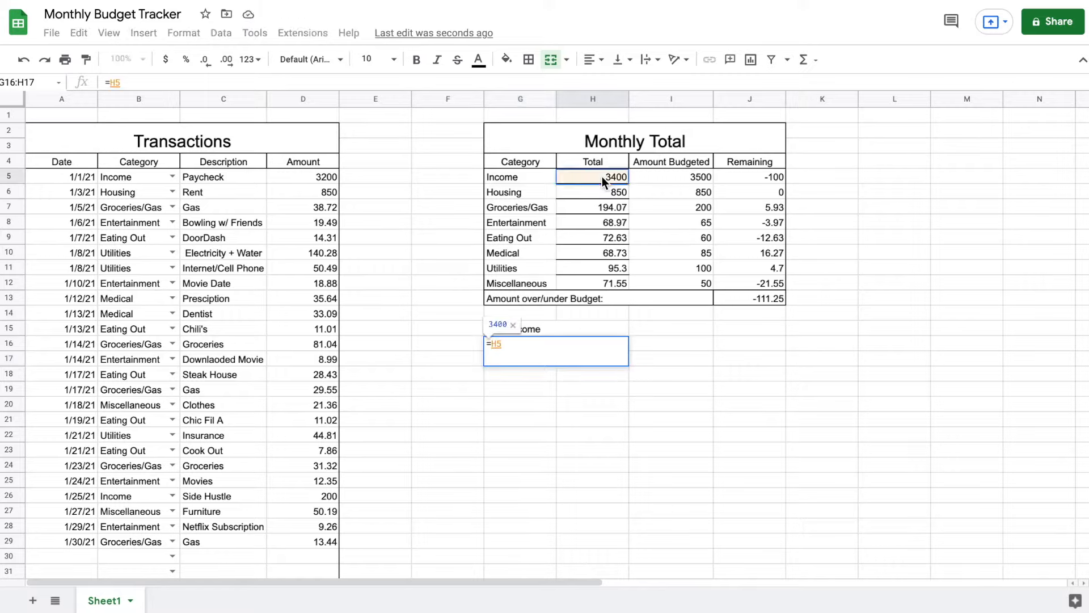
{"action": "key", "text": "Return"}
Apply all borders to the Total Income block G15:H17
{"action": "left_click_drag", "start_coordinate": [595, 329], "coordinate": [595, 352]}
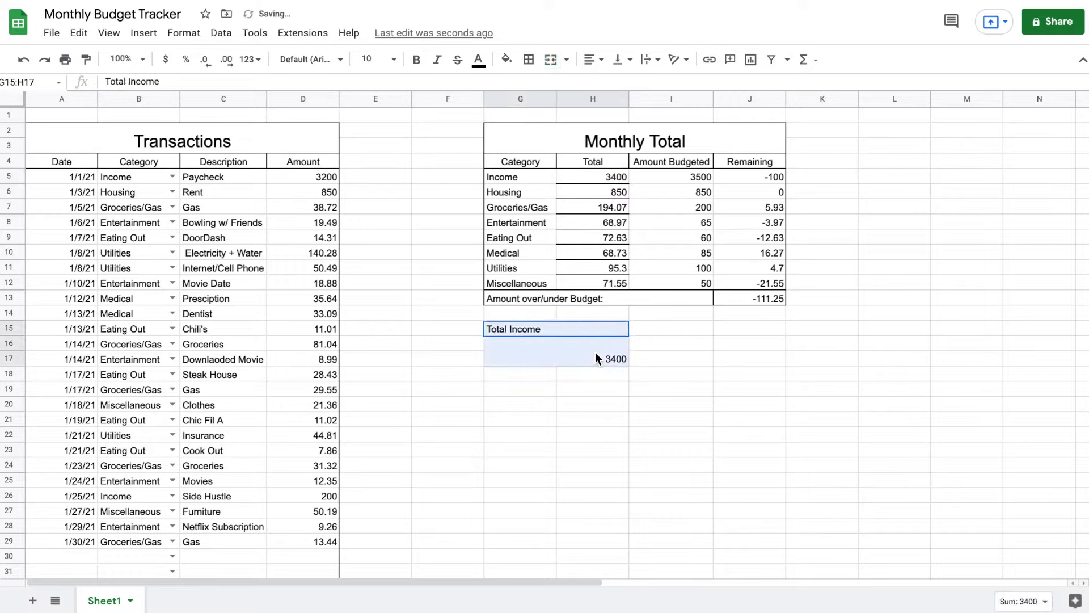
{"action": "left_click", "coordinate": [529, 60]}
{"action": "left_click", "coordinate": [536, 88]}
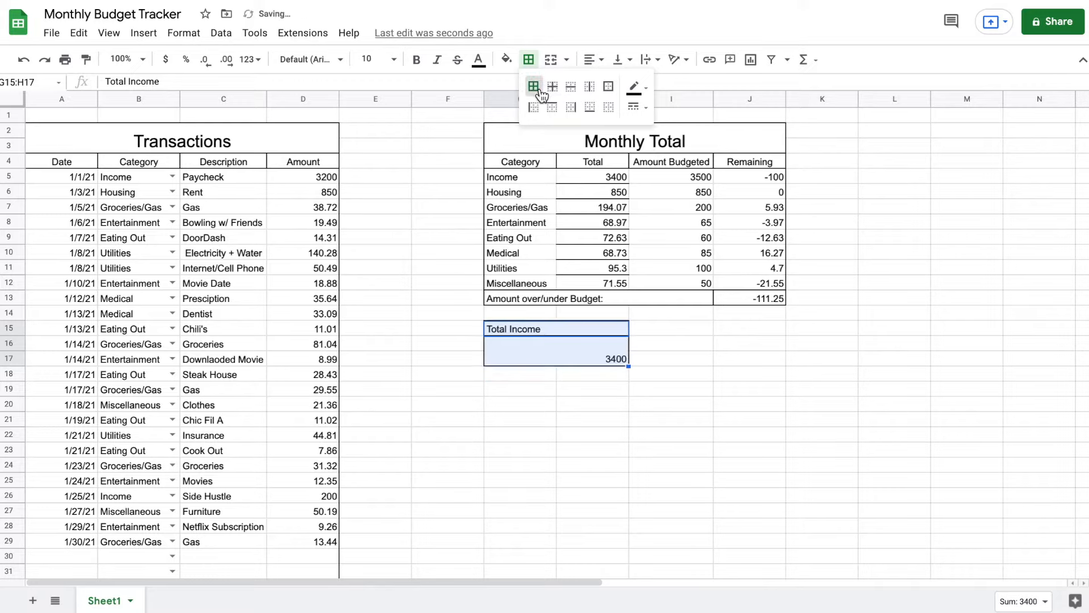
{"action": "left_click", "coordinate": [700, 332]}
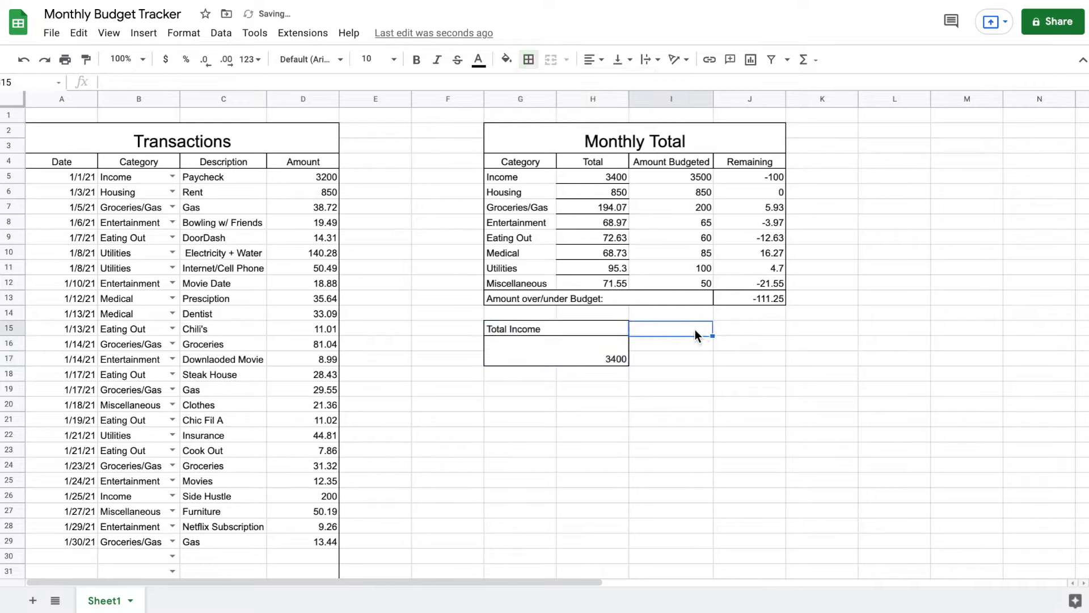
Merge I15:J15 beside the Total Income heading and enter the heading Expenses
{"action": "left_click_drag", "start_coordinate": [700, 328], "coordinate": [734, 327]}
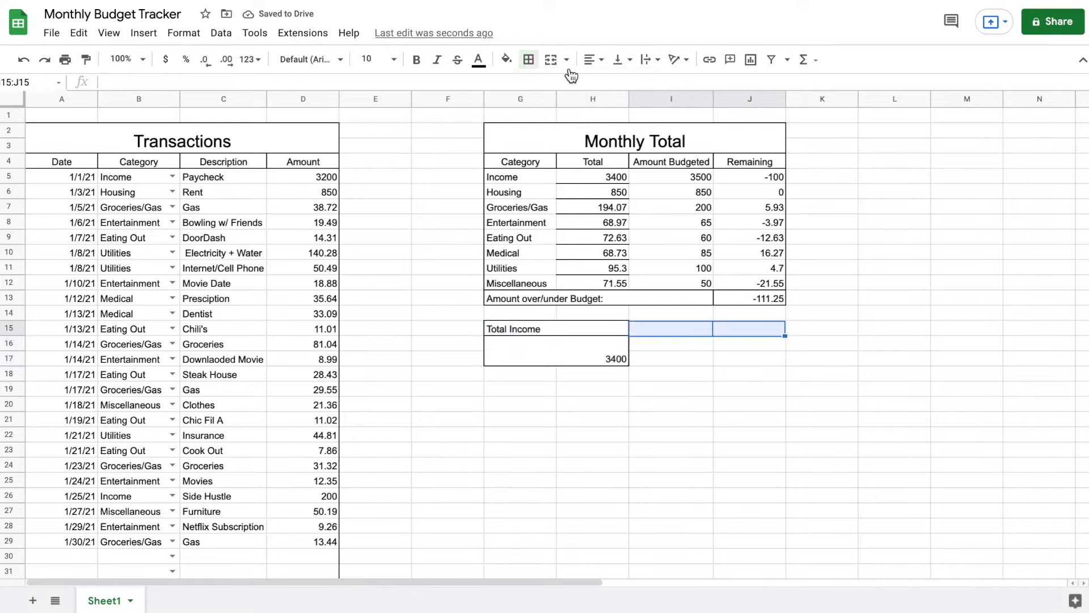
{"action": "left_click", "coordinate": [551, 60]}
{"action": "type", "text": "Expenses"}
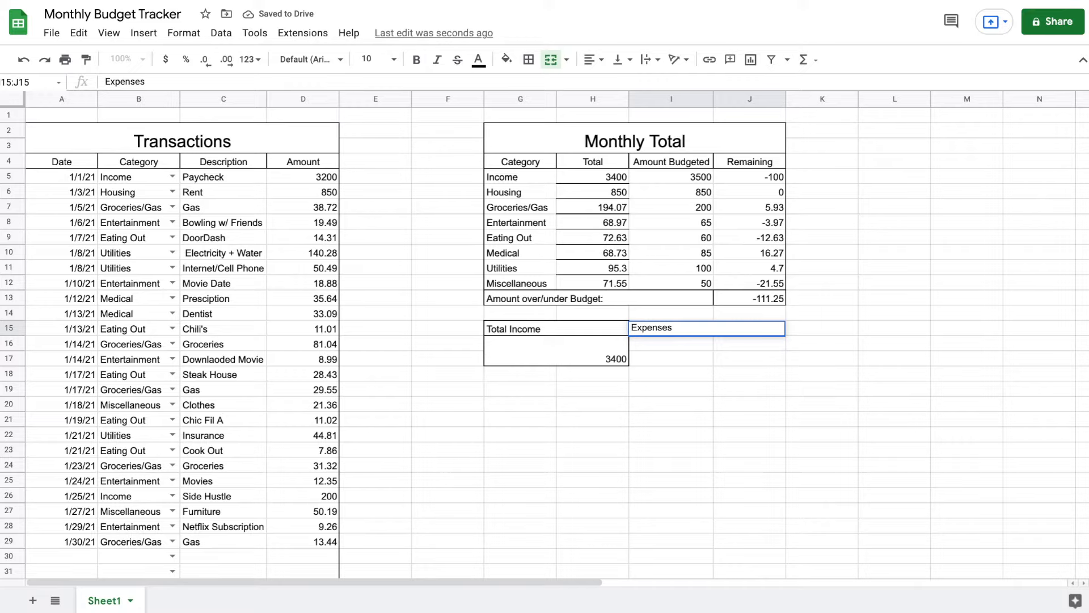
{"action": "left_click", "coordinate": [688, 346]}
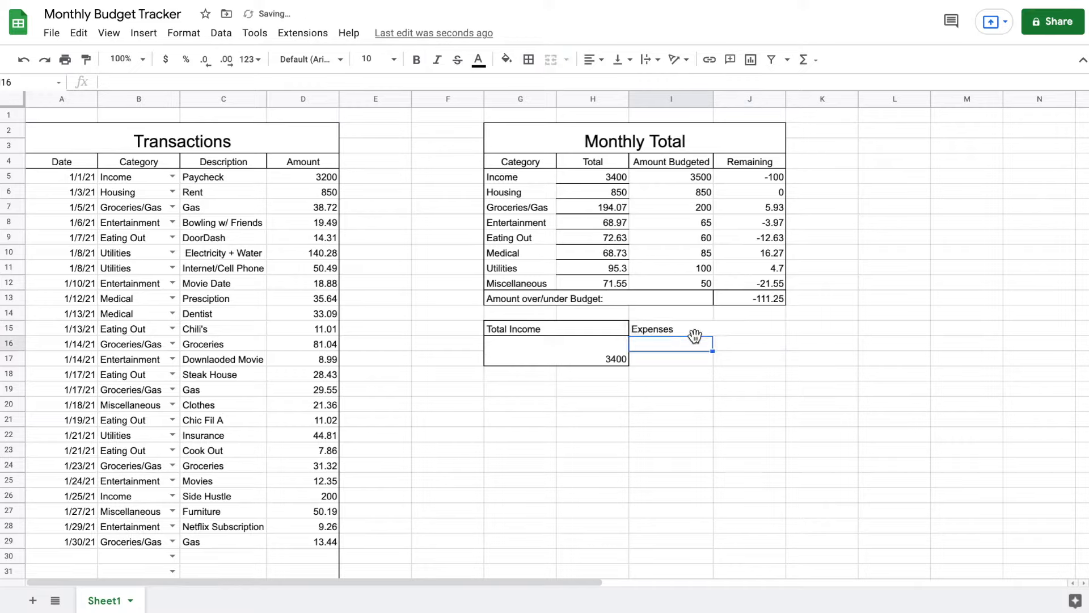
Merge I16:J17 under the Expenses heading and begin a formula in the merged cell
{"action": "left_click_drag", "start_coordinate": [679, 342], "coordinate": [737, 359]}
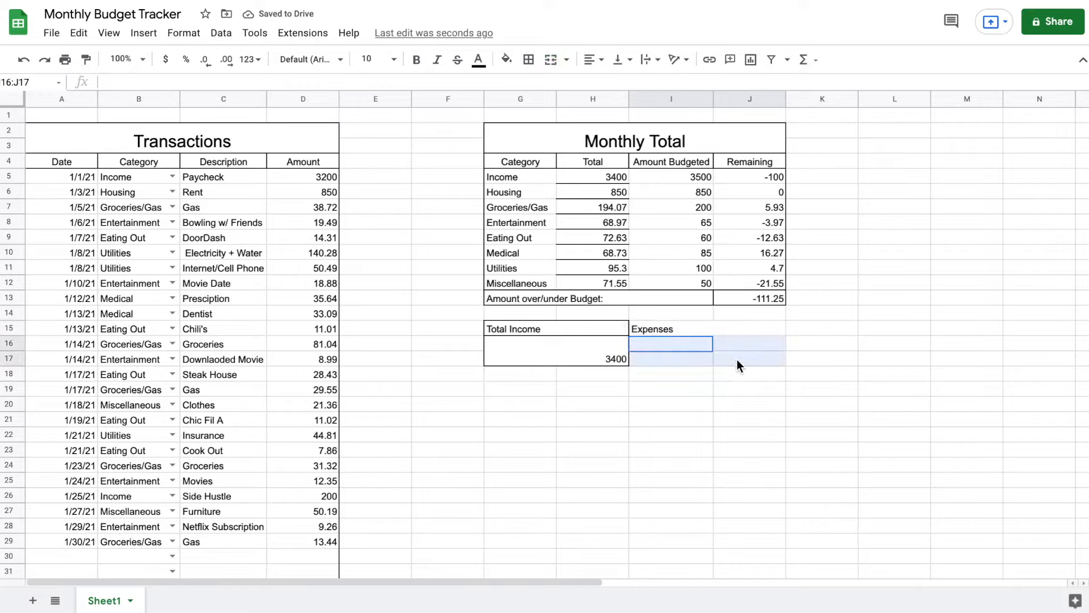
{"action": "left_click", "coordinate": [551, 62]}
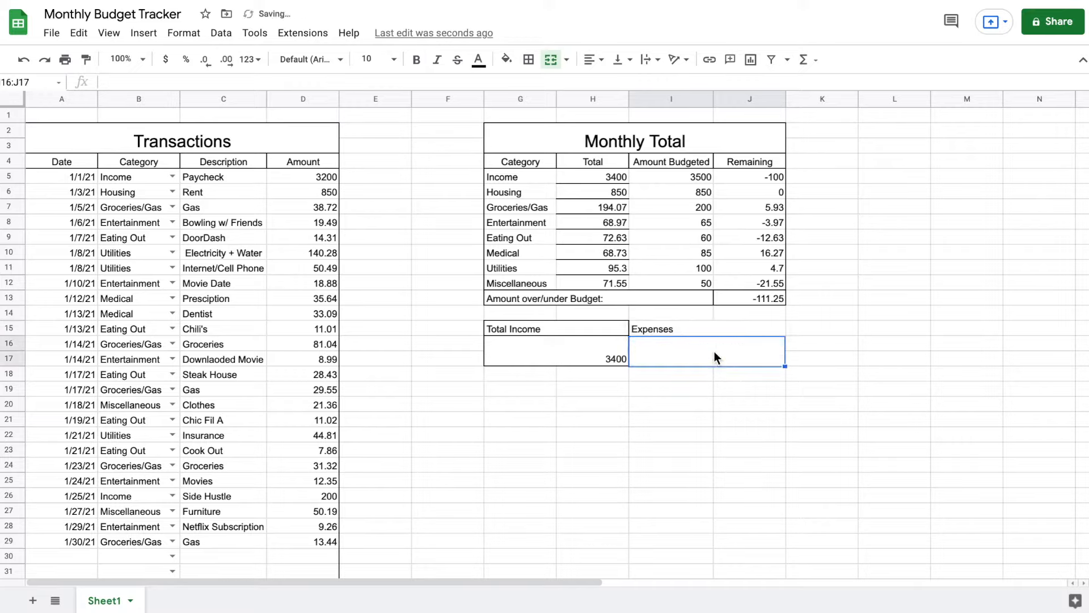
{"action": "type", "text": "="}
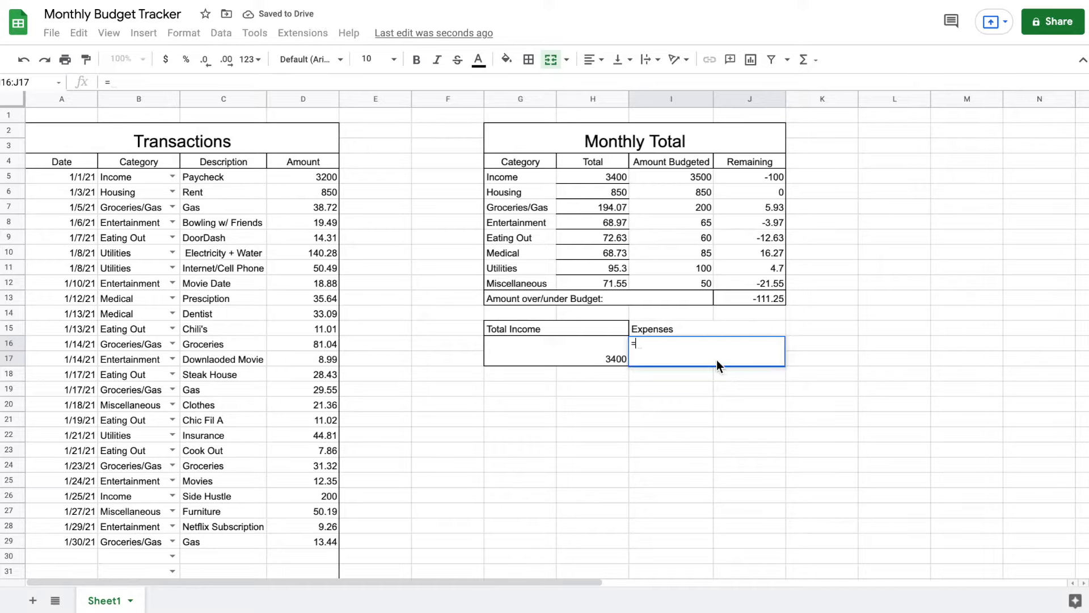
{"action": "left_click", "coordinate": [613, 195]}
{"action": "left_click_drag", "start_coordinate": [614, 198], "coordinate": [612, 287]}
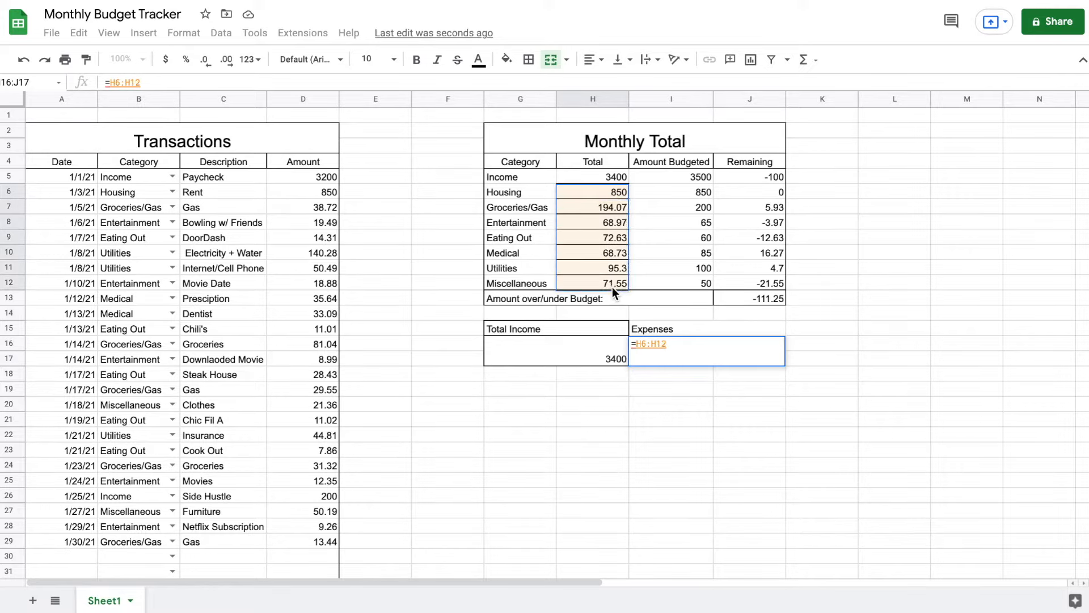
{"action": "key", "text": "BackSpace"}
{"action": "key", "text": "BackSpace"}
{"action": "key", "text": "BackSpace"}
{"action": "key", "text": "BackSpace"}
{"action": "key", "text": "BackSpace"}
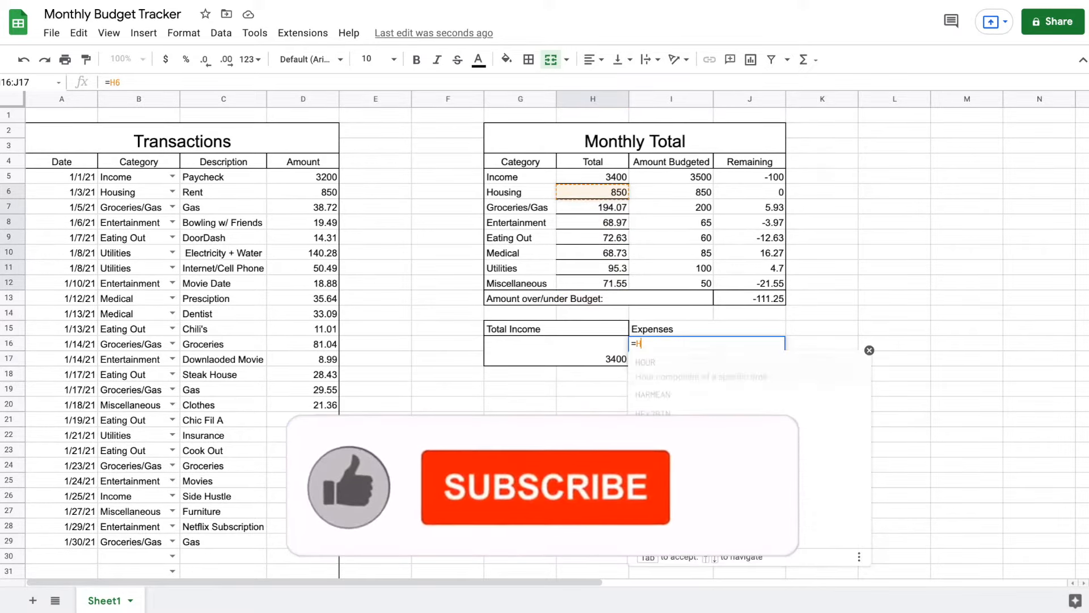
{"action": "key", "text": "BackSpace"}
Complete the Expenses formula as =sum(H6:H12) to add up the totals from Housing through Miscellaneous
{"action": "type", "text": "sum("}
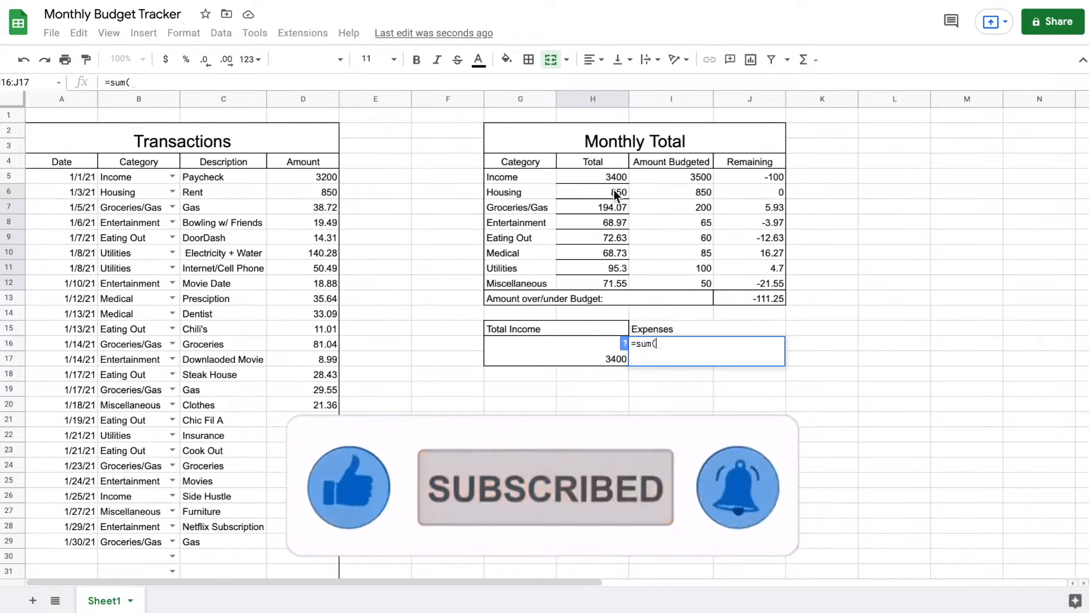
{"action": "left_click_drag", "start_coordinate": [614, 190], "coordinate": [614, 282]}
{"action": "type", "text": ")"}
{"action": "key", "text": "Return"}
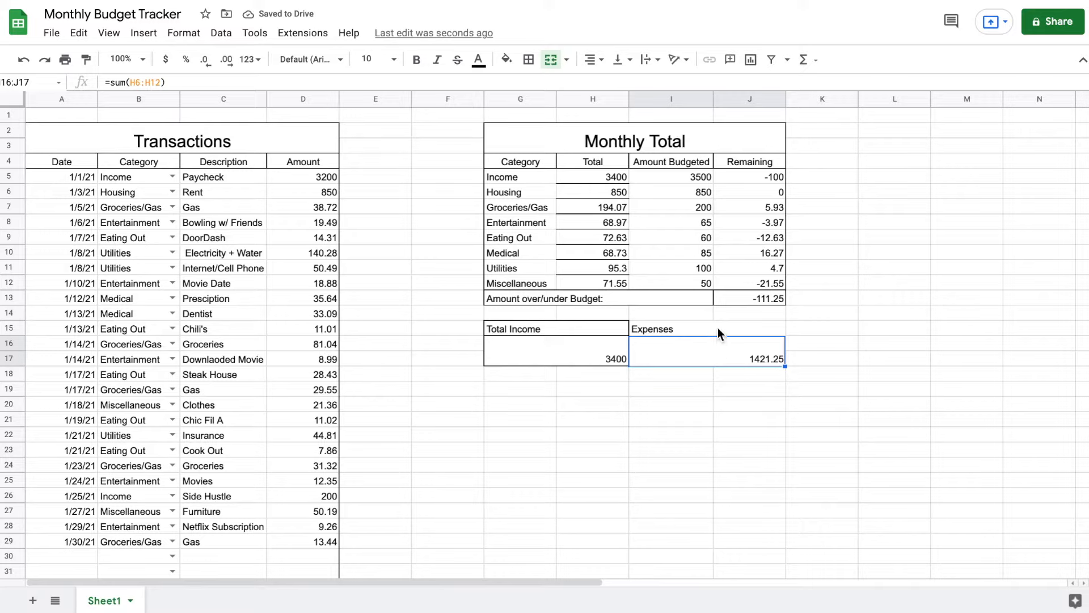
Apply all borders to the Expenses block I15:J17
{"action": "left_click_drag", "start_coordinate": [717, 328], "coordinate": [717, 353]}
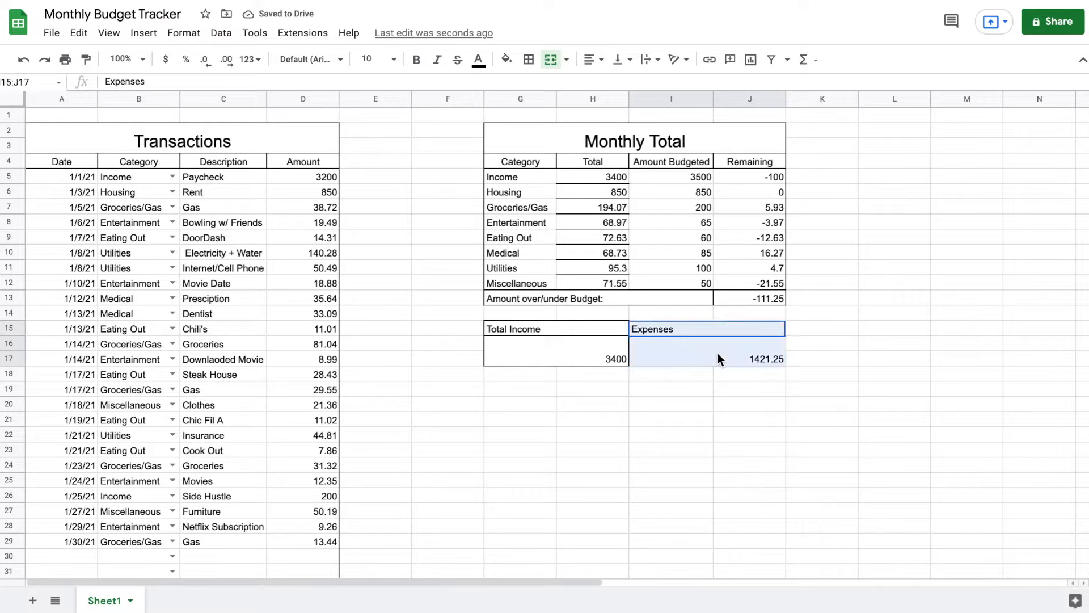
{"action": "left_click", "coordinate": [531, 63]}
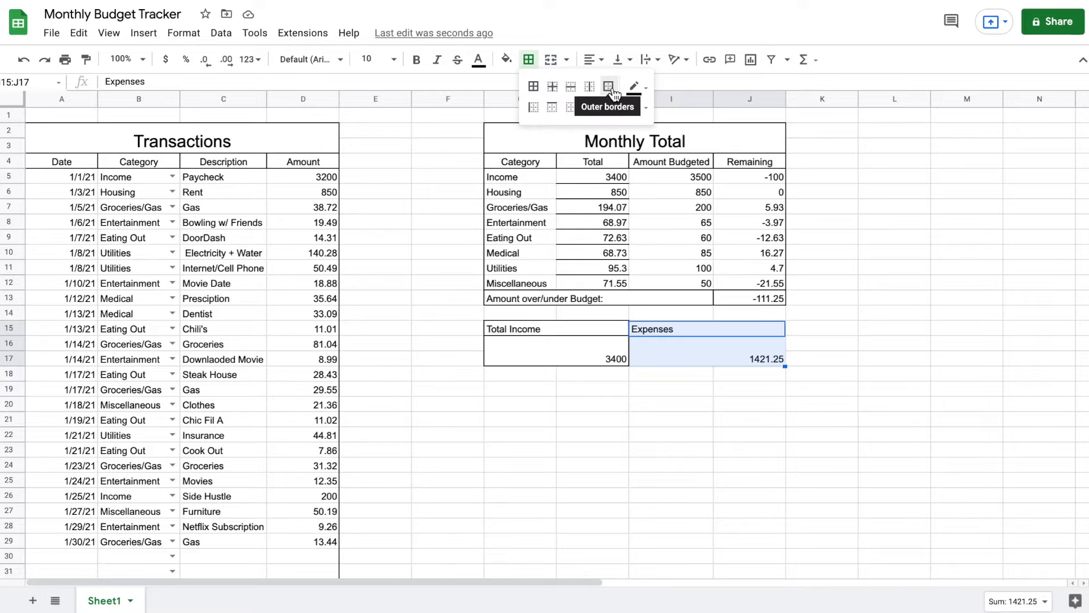
{"action": "left_click", "coordinate": [533, 86]}
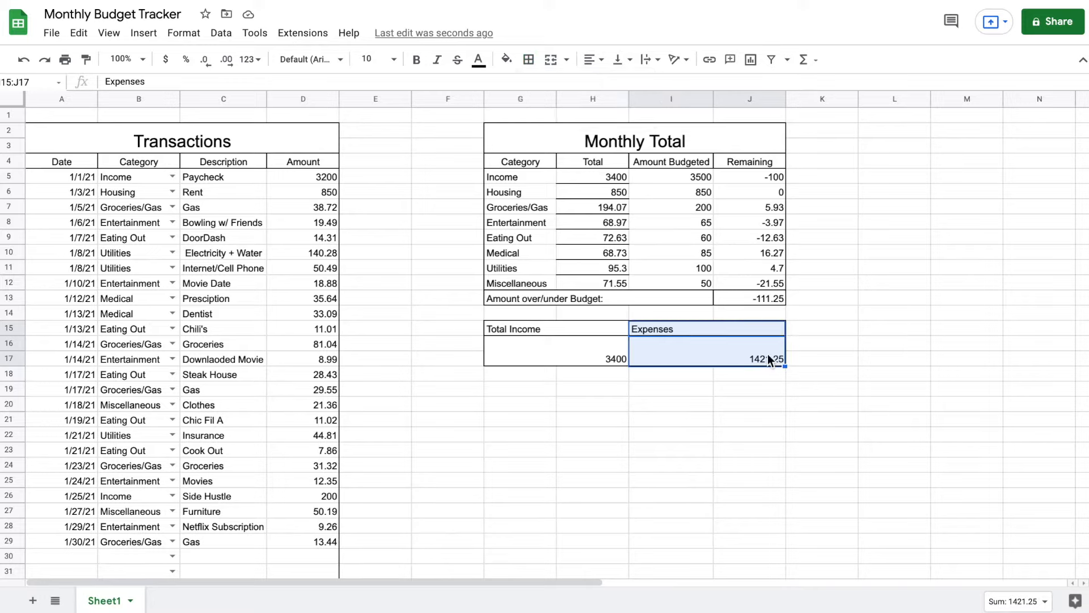
{"action": "left_click", "coordinate": [750, 414]}
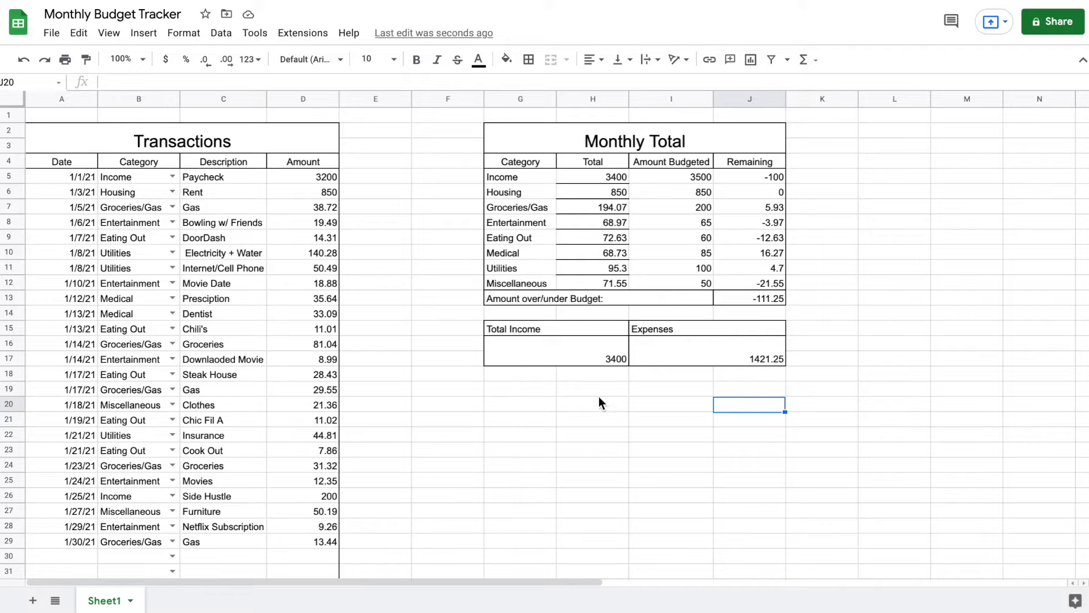
Merge G19:H20 below the Total Income block and enter the label Amount left to Invest
{"action": "left_click_drag", "start_coordinate": [524, 390], "coordinate": [591, 404]}
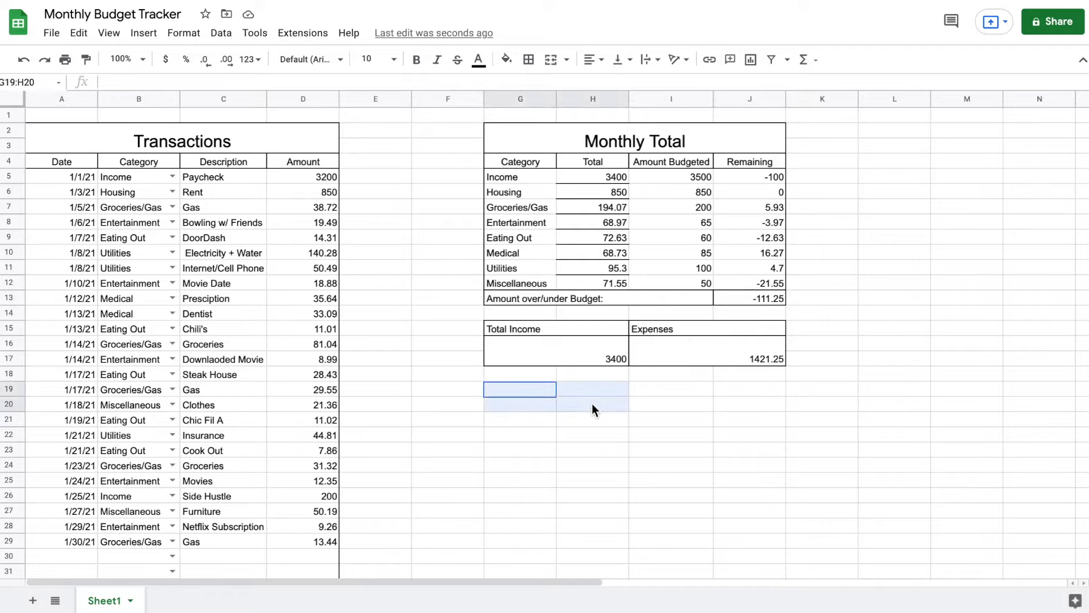
{"action": "left_click", "coordinate": [550, 59]}
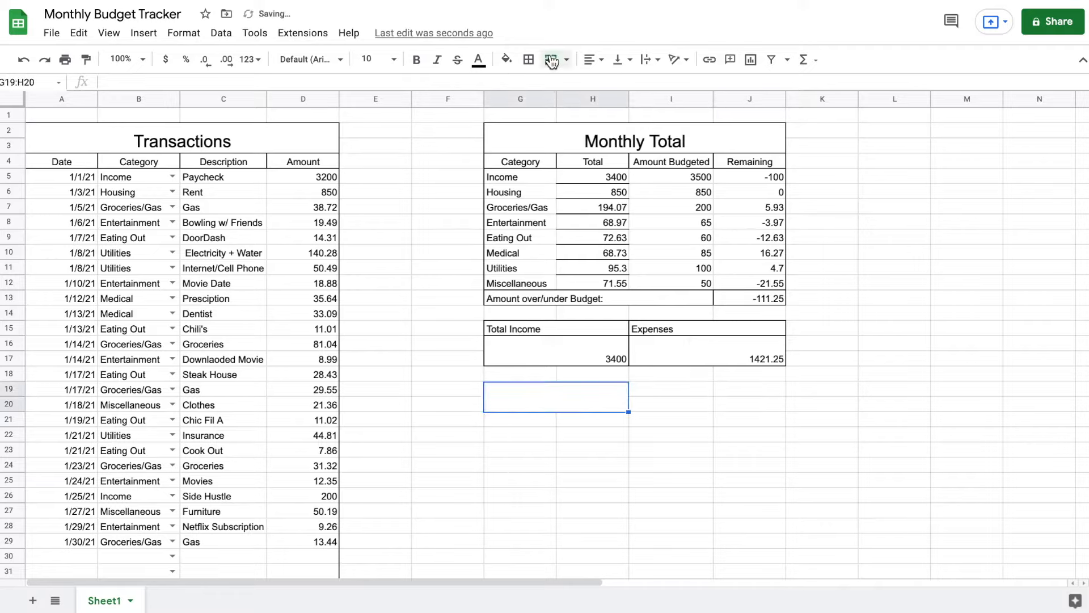
{"action": "double_click", "coordinate": [563, 396]}
{"action": "type", "text": "Amount le"}
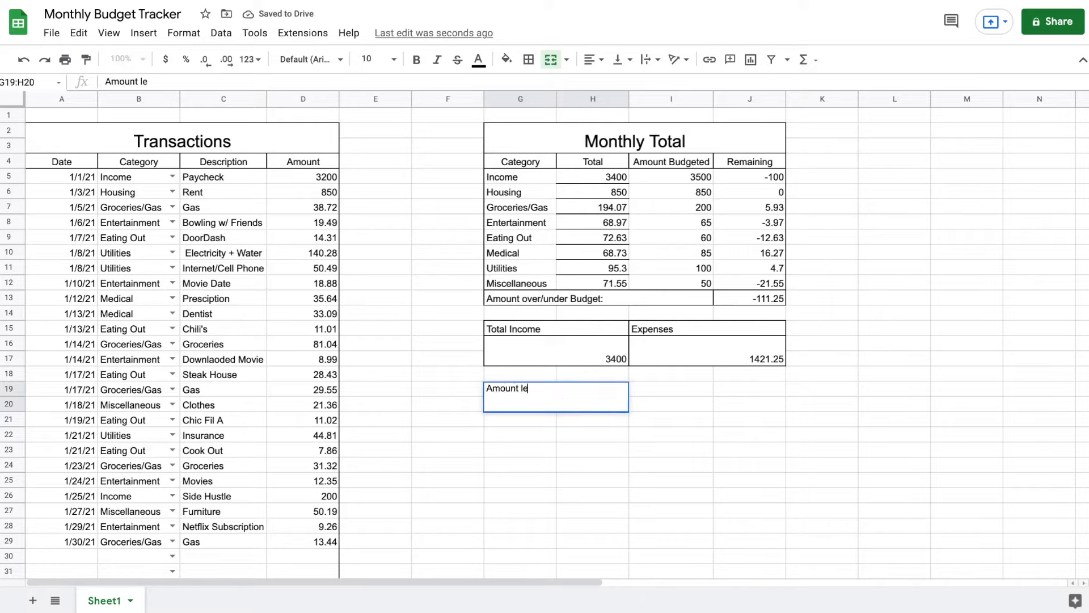
{"action": "type", "text": "ft to Invest"}
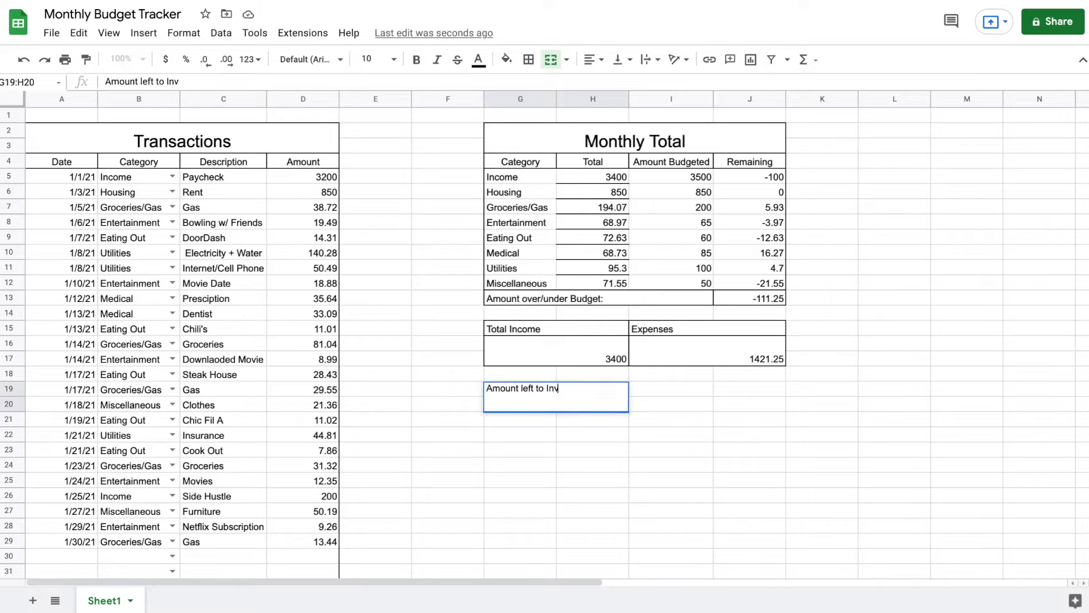
{"action": "key", "text": "Return"}
Merge I19:J20 beside the Amount left to Invest label and enter the formula =G16-I16 to subtract Expenses from Total Income
{"action": "left_click_drag", "start_coordinate": [656, 387], "coordinate": [751, 407]}
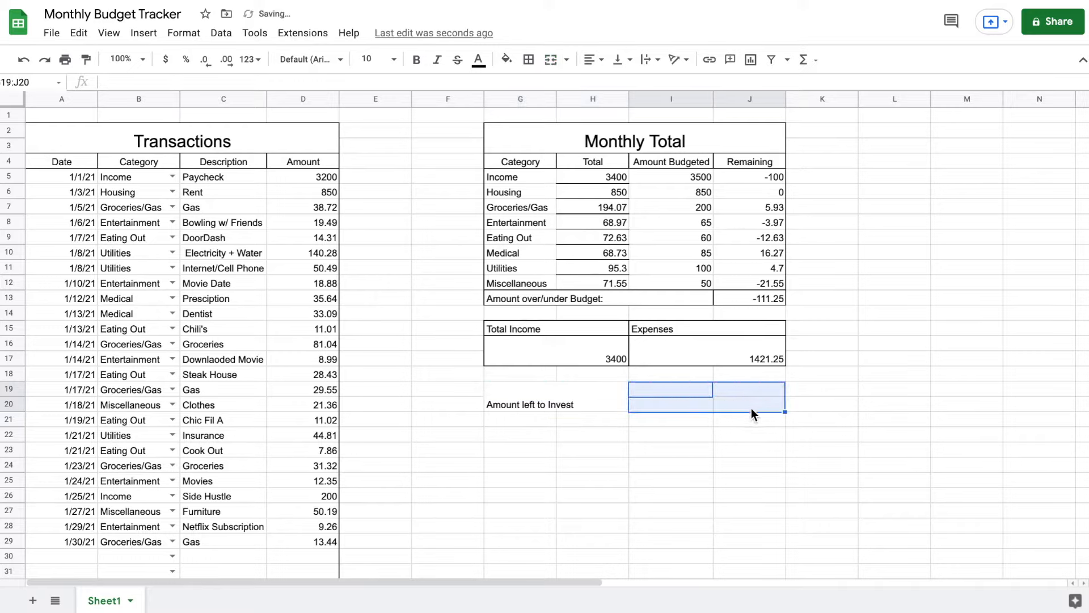
{"action": "left_click", "coordinate": [550, 59]}
{"action": "type", "text": "="}
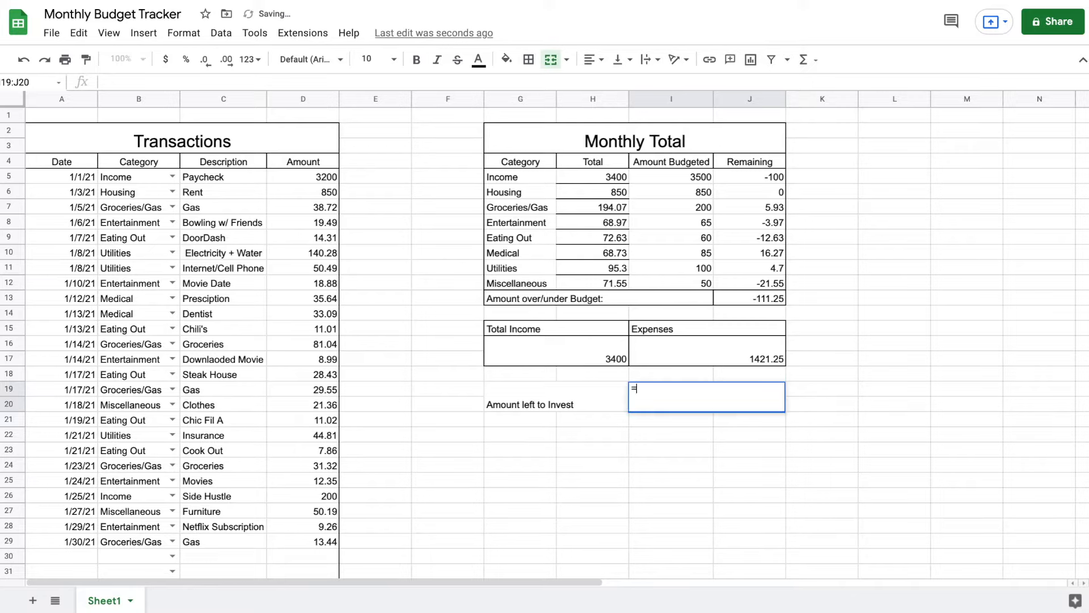
{"action": "left_click", "coordinate": [597, 352]}
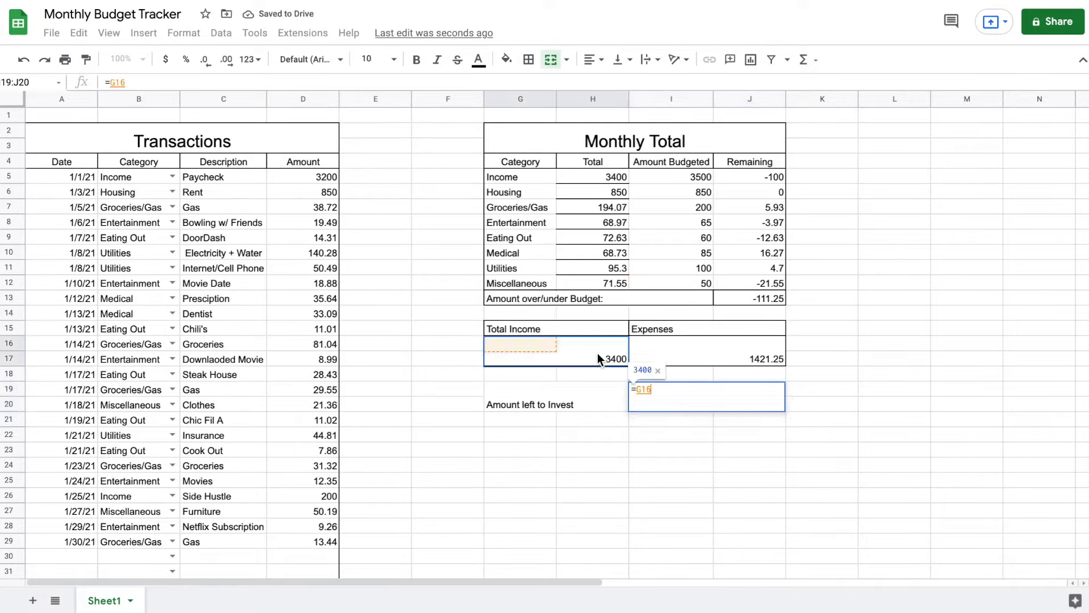
{"action": "type", "text": "-"}
{"action": "left_click", "coordinate": [695, 352]}
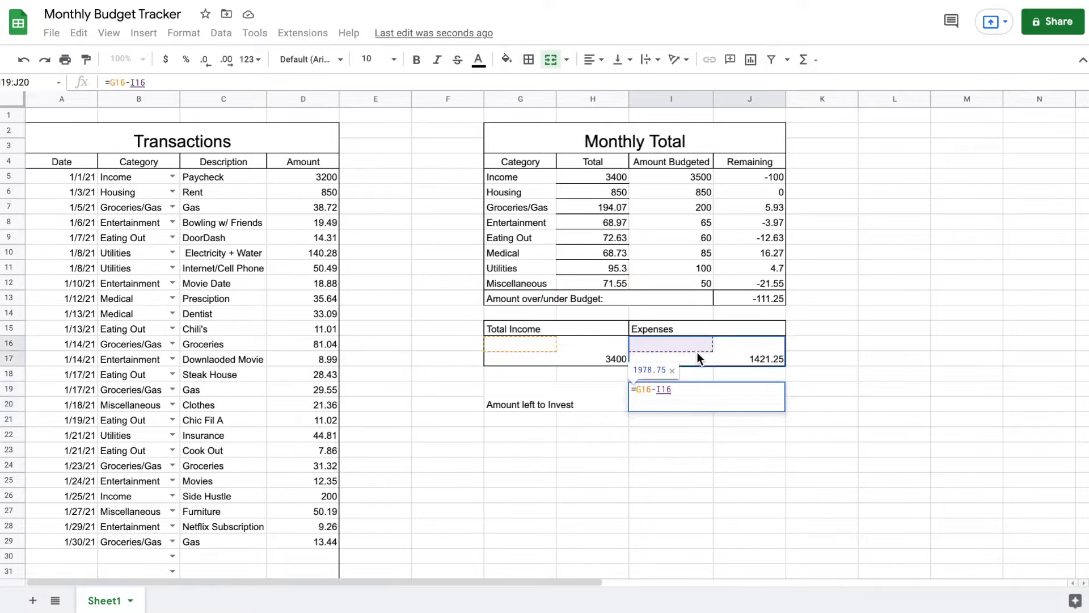
{"action": "key", "text": "Return"}
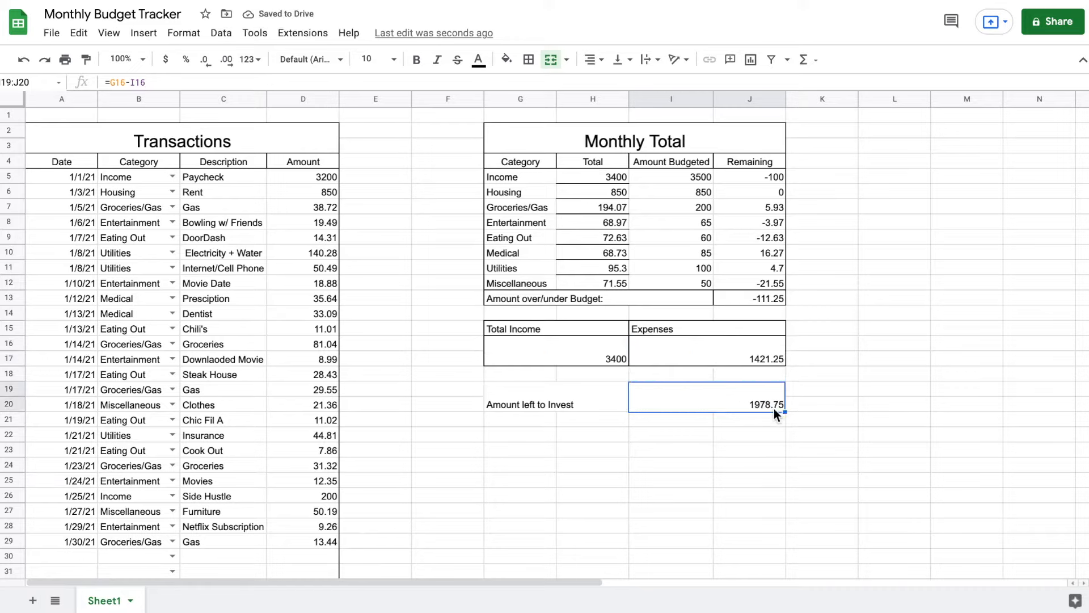
Apply all borders to the Amount left to Invest block G19:J20
{"action": "left_click_drag", "start_coordinate": [574, 395], "coordinate": [670, 400]}
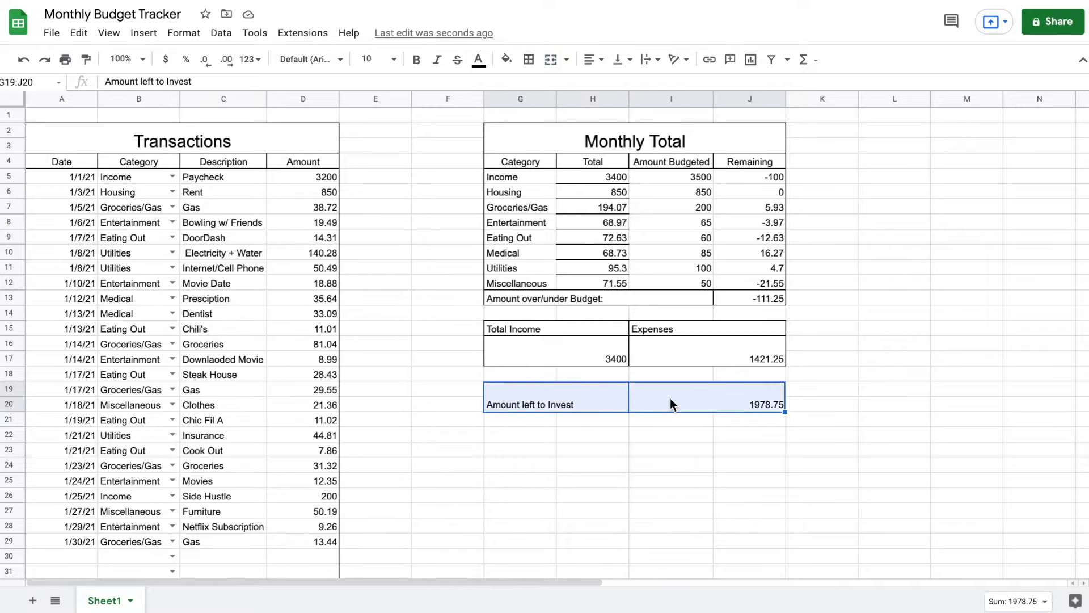
{"action": "left_click", "coordinate": [529, 59]}
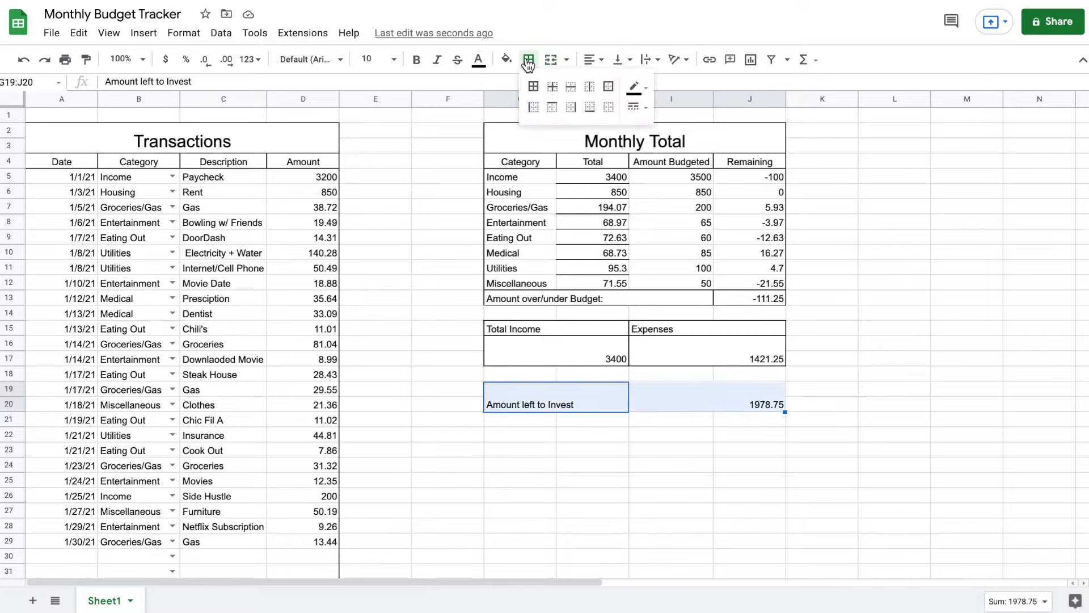
{"action": "left_click", "coordinate": [533, 86]}
{"action": "left_click", "coordinate": [945, 388]}
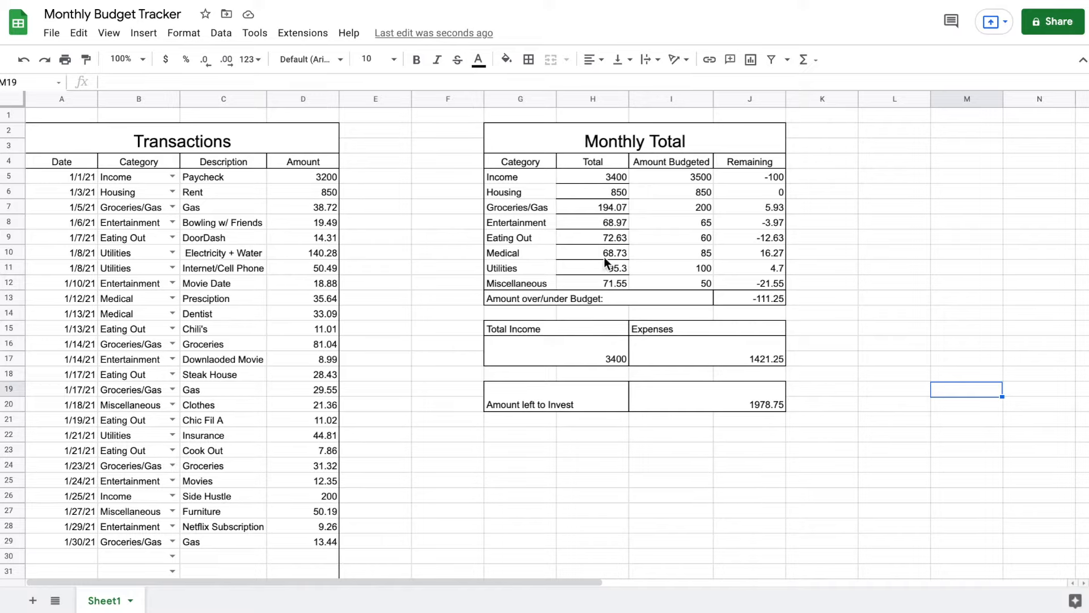
Insert a pie chart of the Housing through Miscellaneous categories and totals in G6:H12
{"action": "left_click_drag", "start_coordinate": [527, 193], "coordinate": [574, 277]}
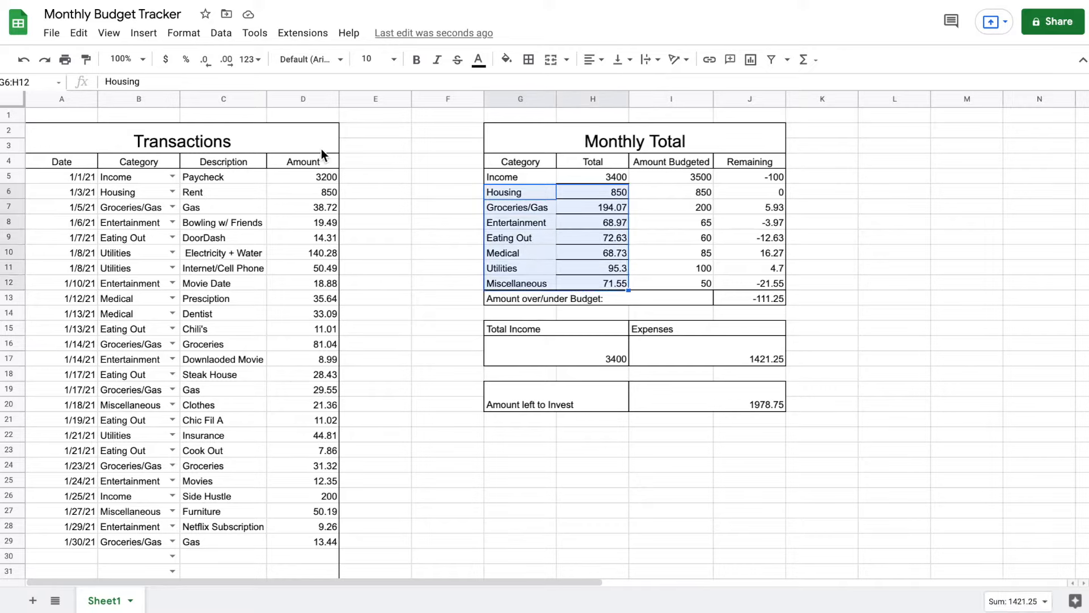
{"action": "left_click", "coordinate": [149, 35]}
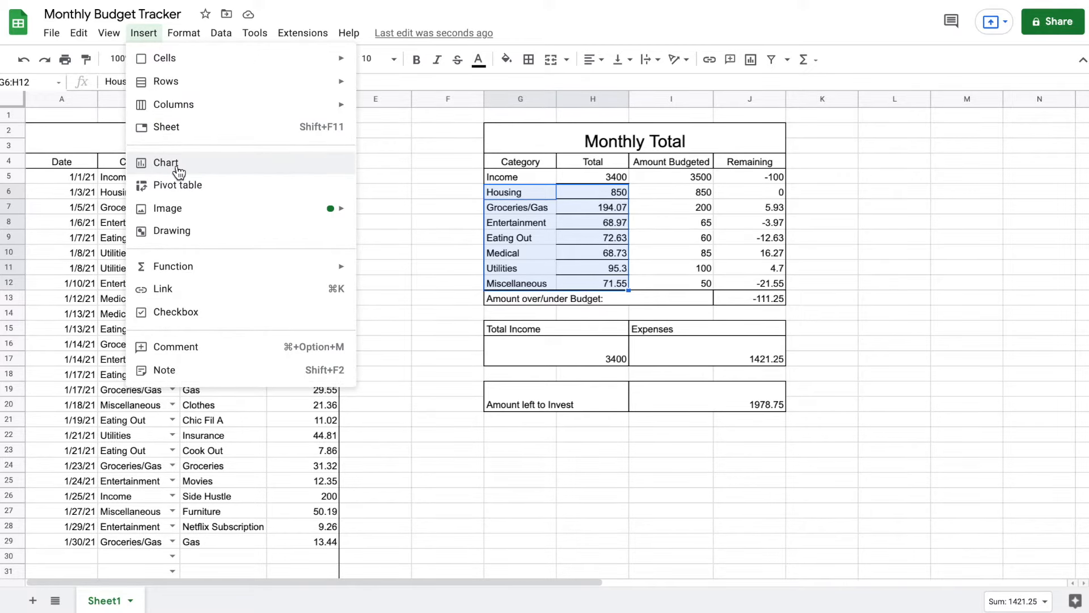
{"action": "key", "text": "Escape"}
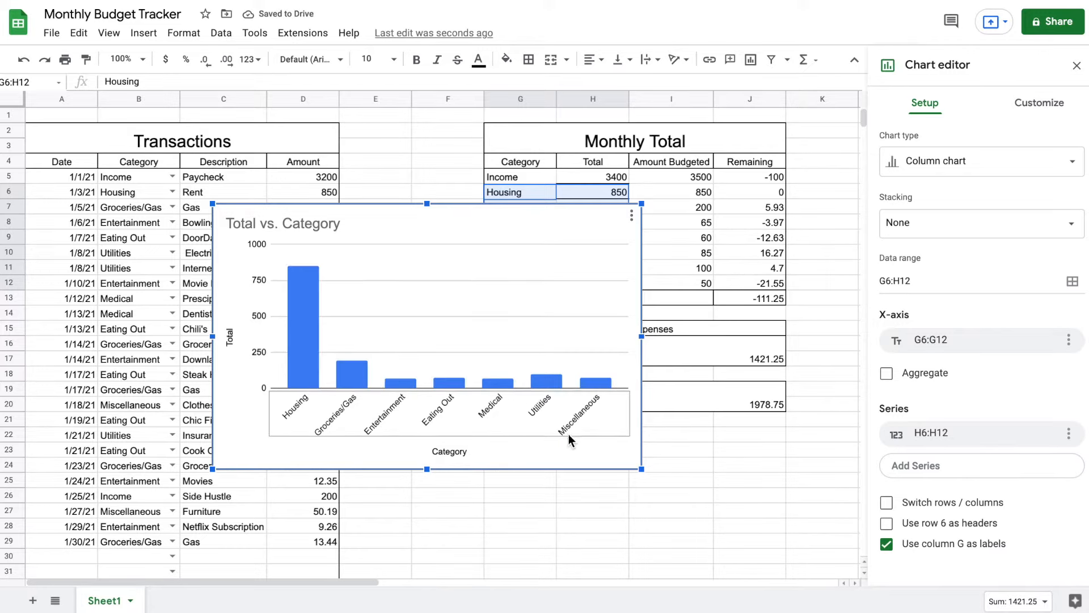
{"action": "left_click", "coordinate": [1038, 165]}
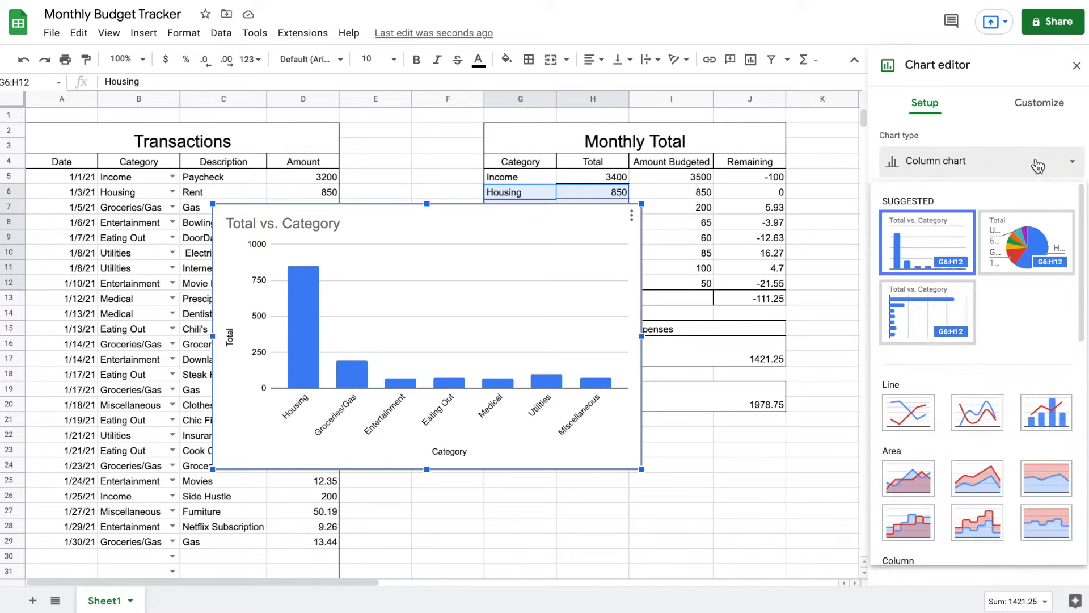
{"action": "left_click", "coordinate": [1024, 252]}
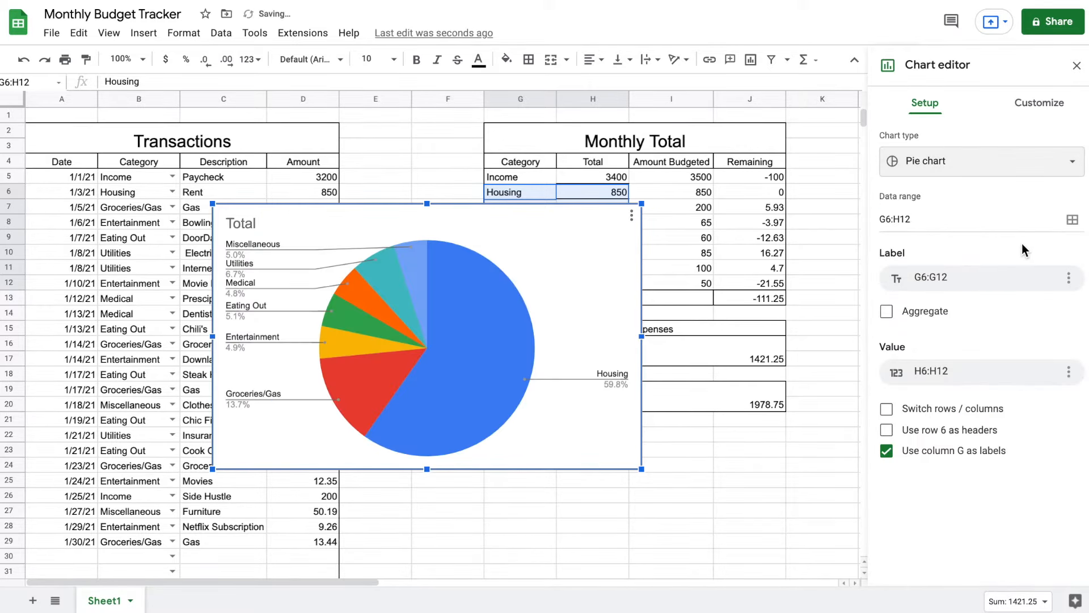
{"action": "left_click", "coordinate": [1076, 66]}
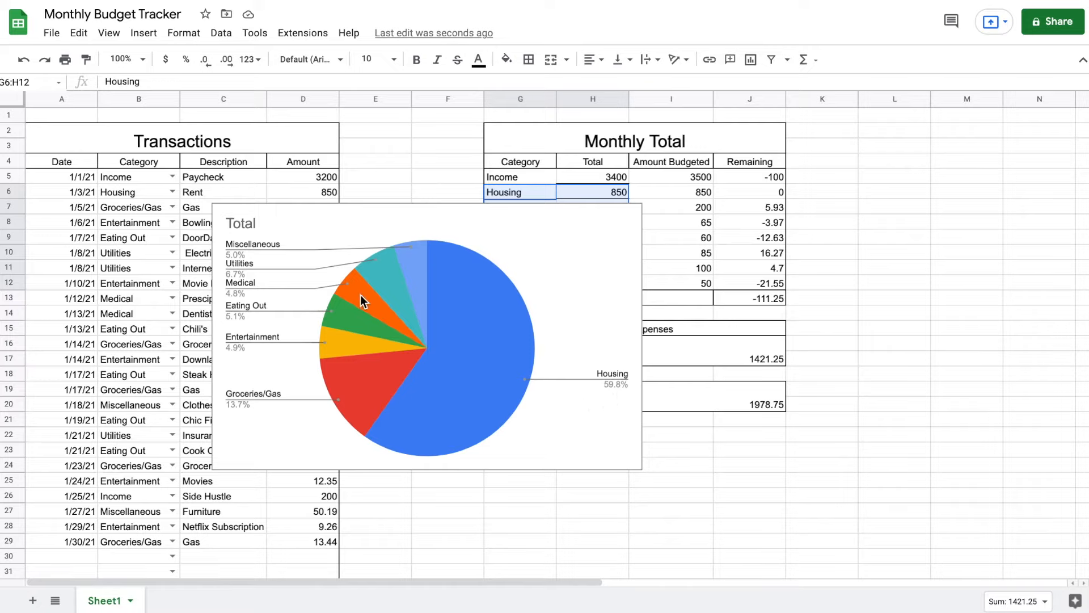
Shrink the pie chart, place it directly below the Amount left to Invest block, and narrow it to the Monthly Total table's width
{"action": "left_click", "coordinate": [573, 272]}
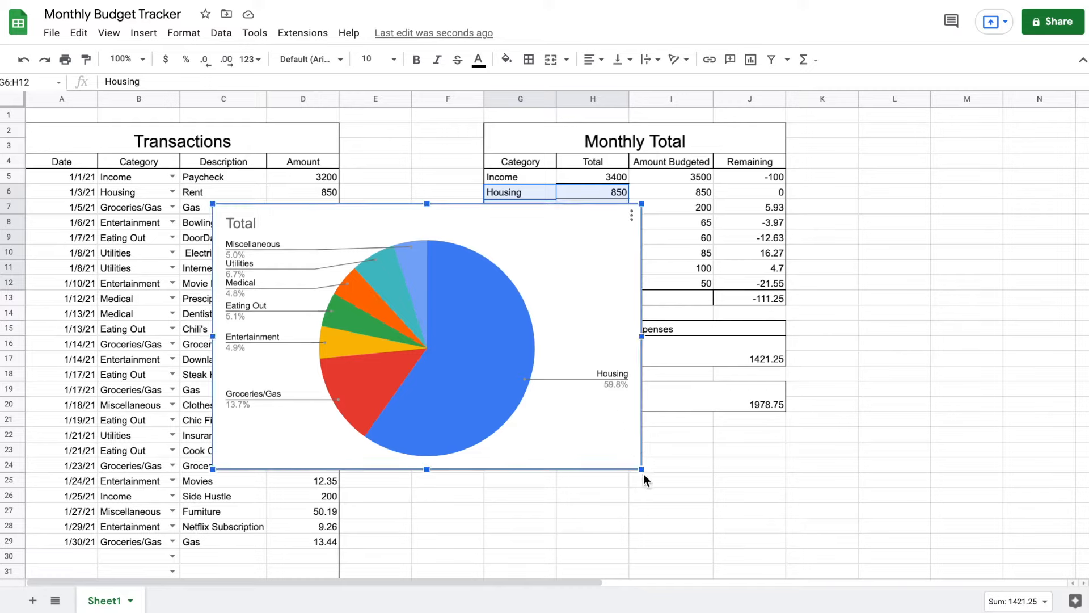
{"action": "left_click_drag", "start_coordinate": [642, 473], "coordinate": [509, 396]}
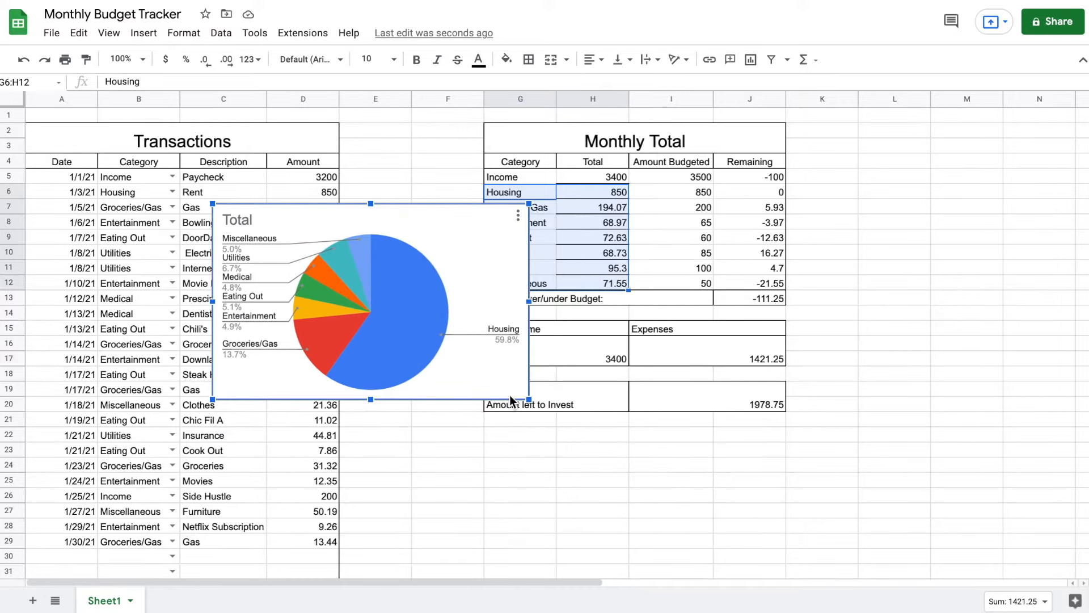
{"action": "left_click_drag", "start_coordinate": [482, 330], "coordinate": [750, 550]}
{"action": "scroll", "coordinate": [750, 550], "scroll_direction": "down", "scroll_amount": 1}
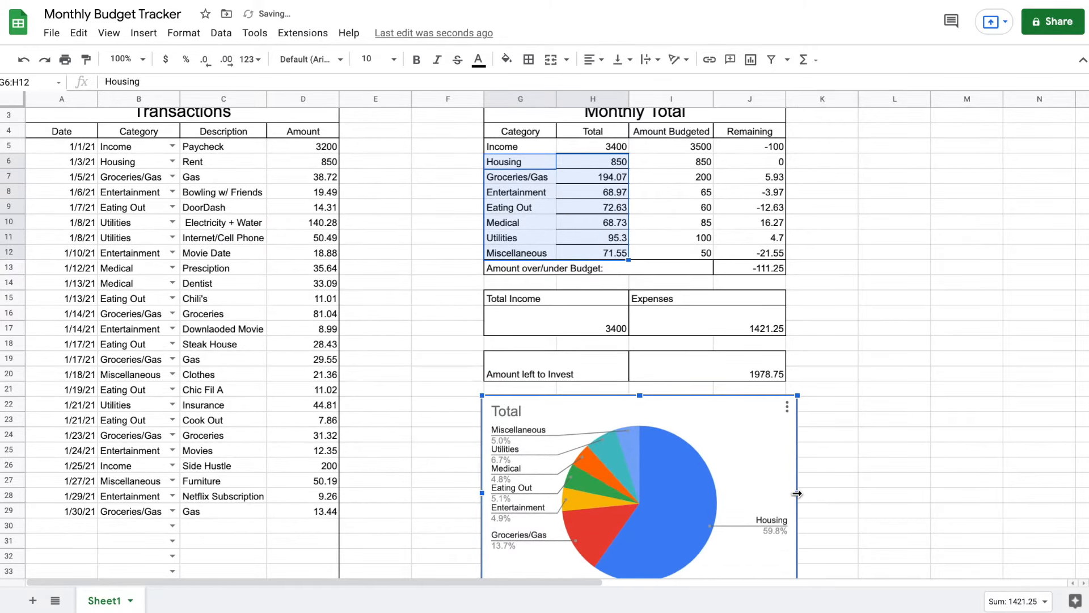
{"action": "left_click_drag", "start_coordinate": [797, 493], "coordinate": [786, 493]}
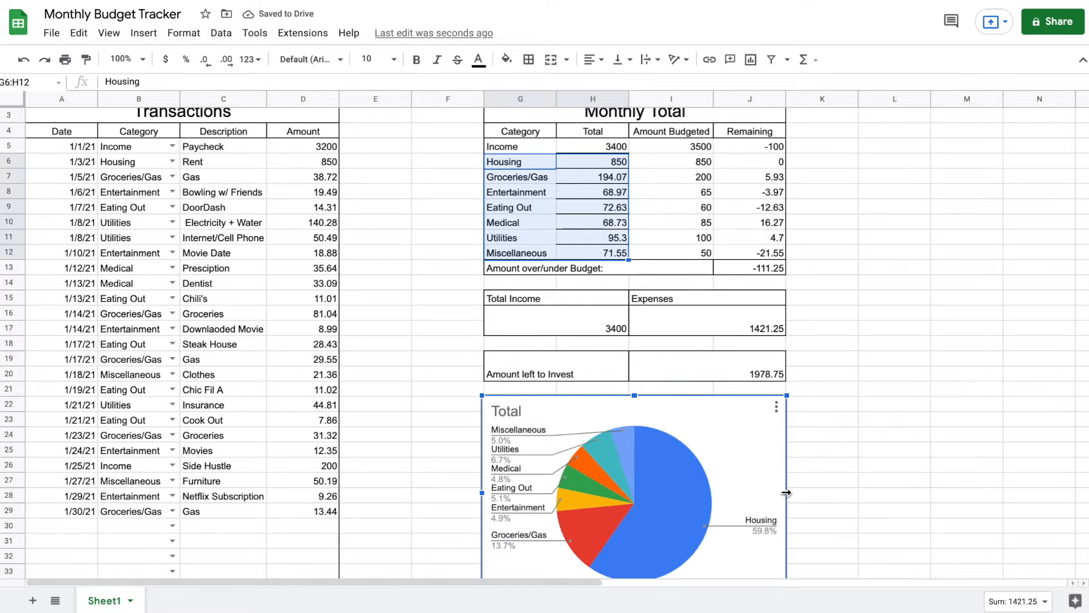
{"action": "left_click", "coordinate": [866, 374]}
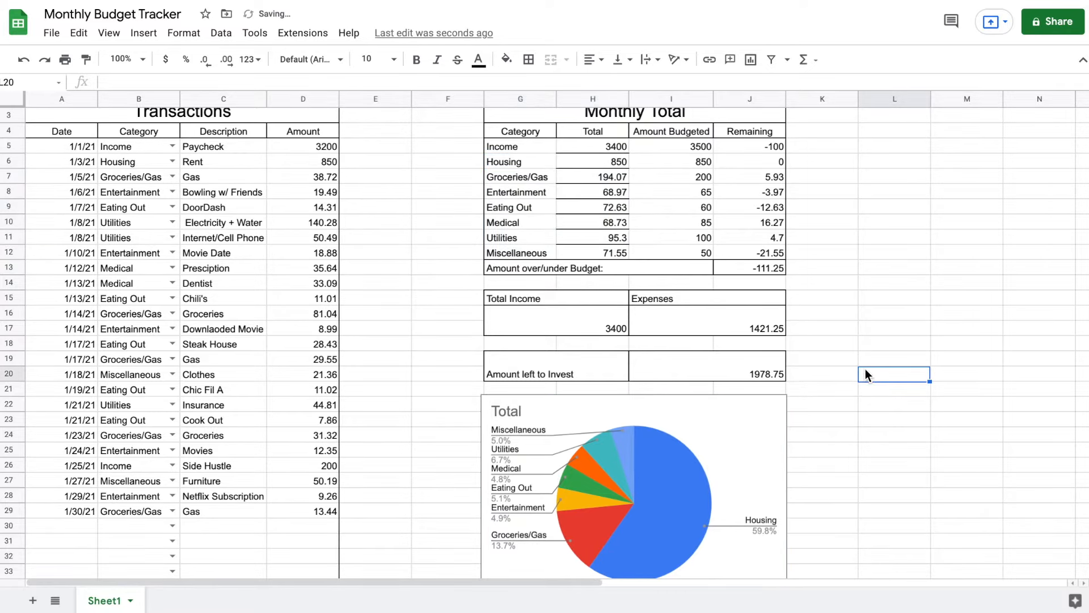
Center-align the contents of every cell in the sheet horizontally
{"action": "scroll", "coordinate": [868, 375], "scroll_direction": "up", "scroll_amount": 1}
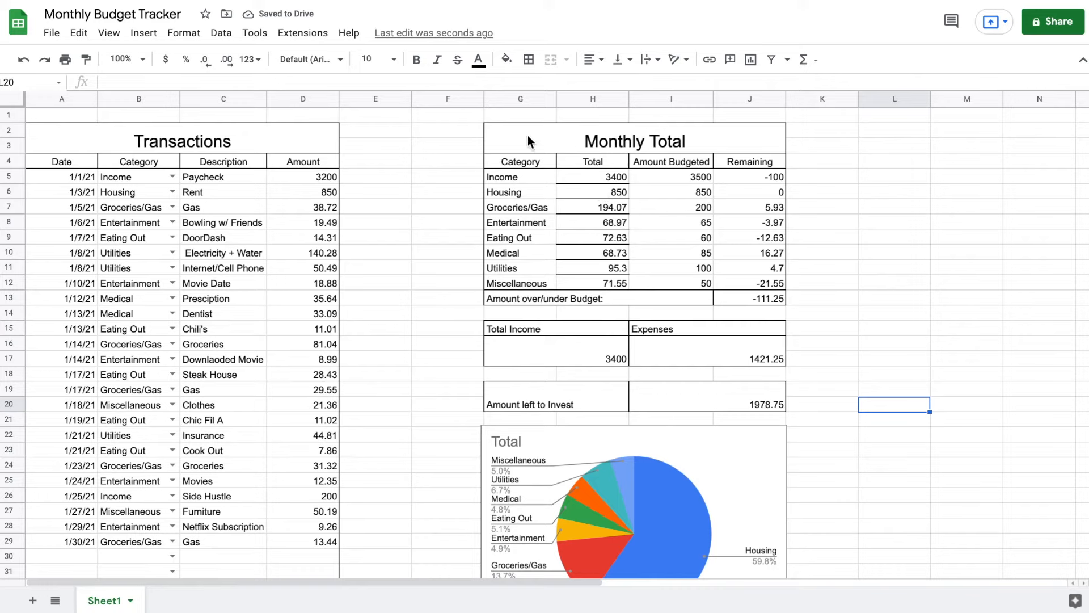
{"action": "left_click", "coordinate": [11, 100]}
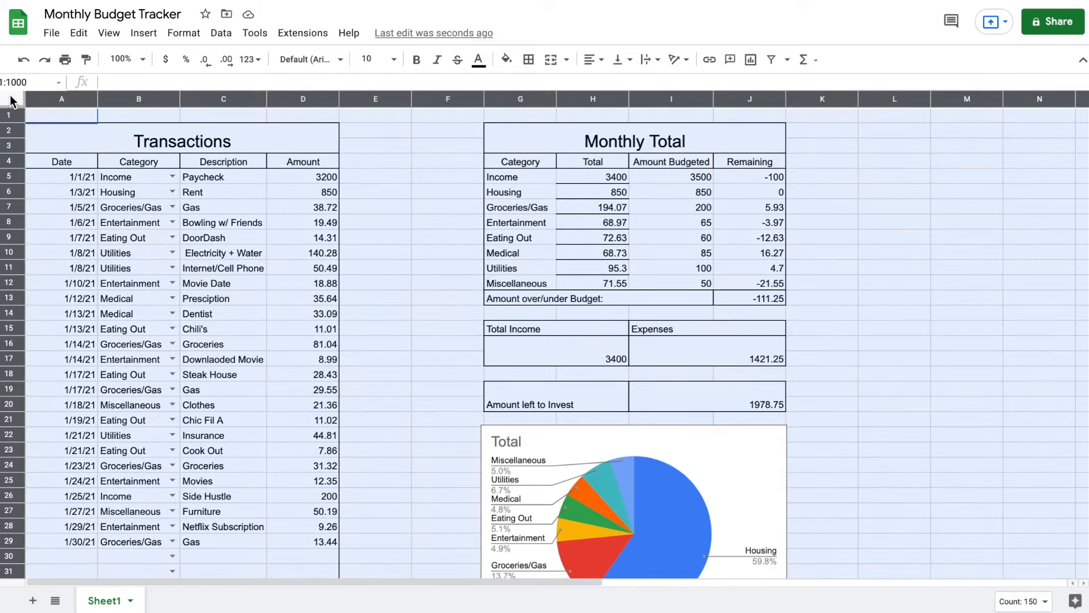
{"action": "left_click", "coordinate": [592, 61]}
{"action": "left_click", "coordinate": [609, 80]}
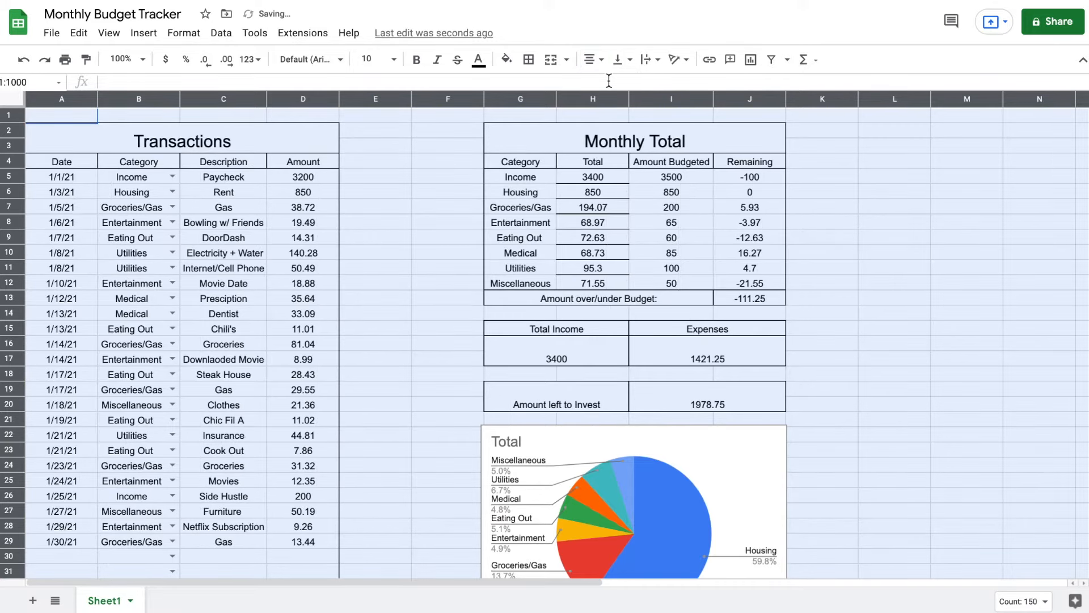
{"action": "left_click", "coordinate": [907, 260]}
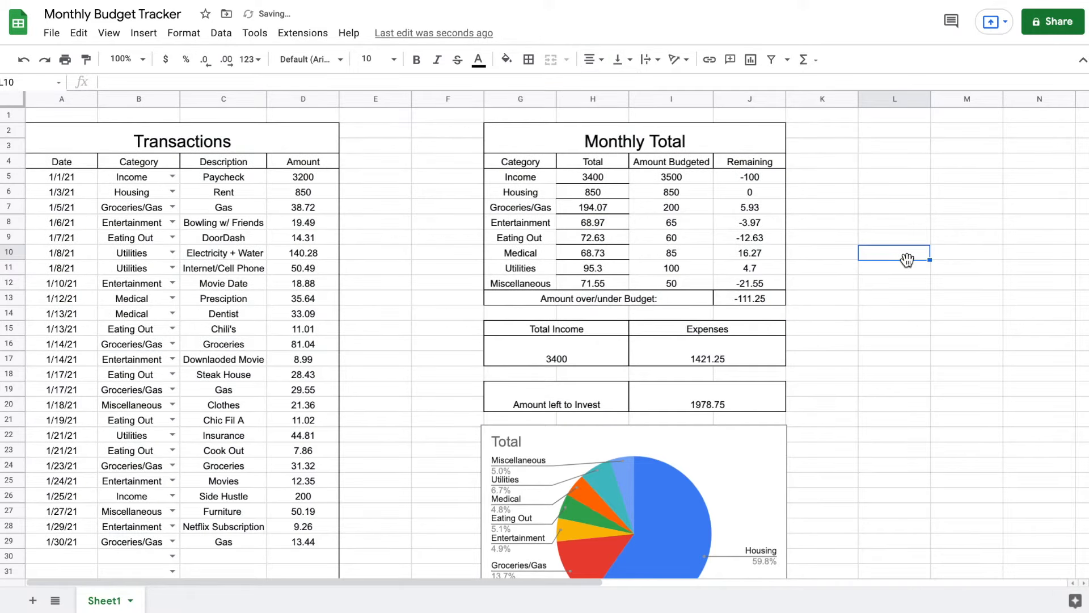
Remove the borders from the Monthly Total table's Total values in H5:H12
{"action": "left_click_drag", "start_coordinate": [609, 171], "coordinate": [605, 281]}
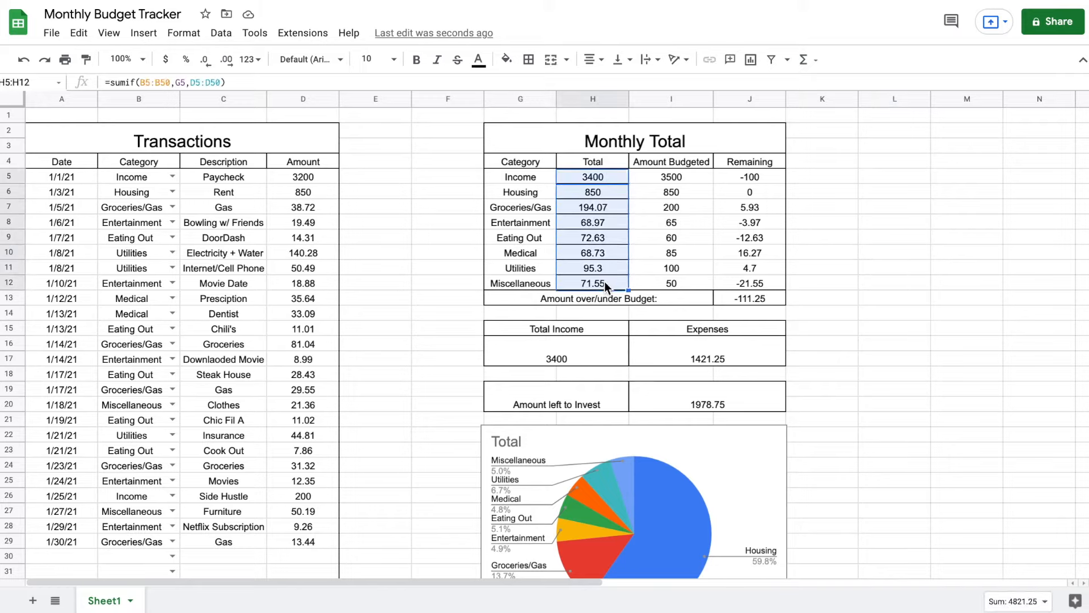
{"action": "left_click", "coordinate": [529, 59]}
{"action": "left_click", "coordinate": [608, 107]}
{"action": "left_click", "coordinate": [845, 198]}
Apply all borders to the Category, Total and Amount Budgeted header cells G4:I4
{"action": "left_click_drag", "start_coordinate": [543, 162], "coordinate": [635, 159]}
{"action": "left_click", "coordinate": [528, 59]}
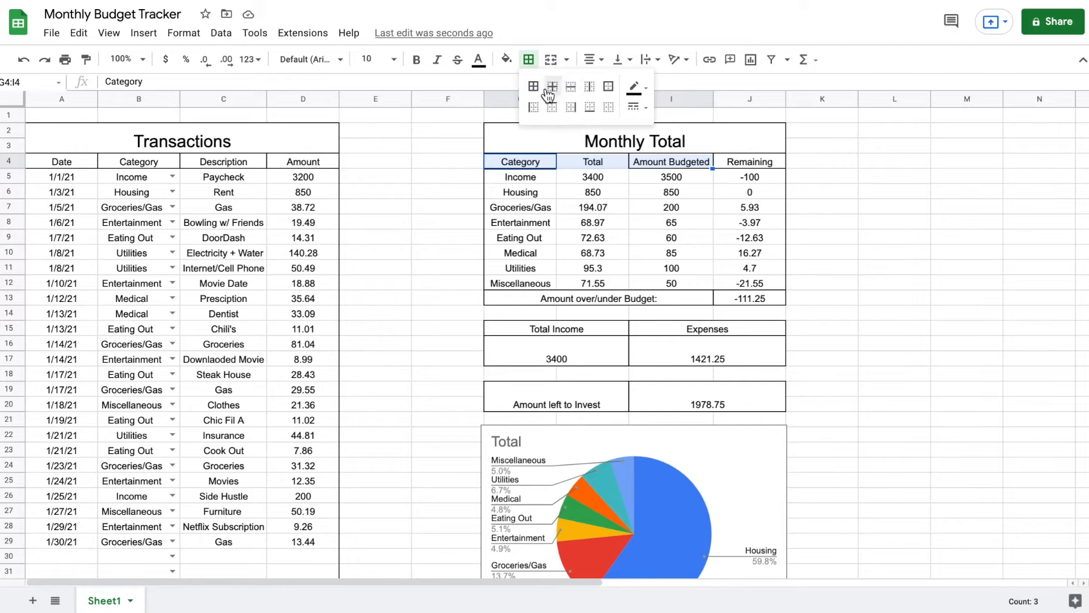
{"action": "left_click", "coordinate": [533, 88]}
{"action": "left_click", "coordinate": [895, 192]}
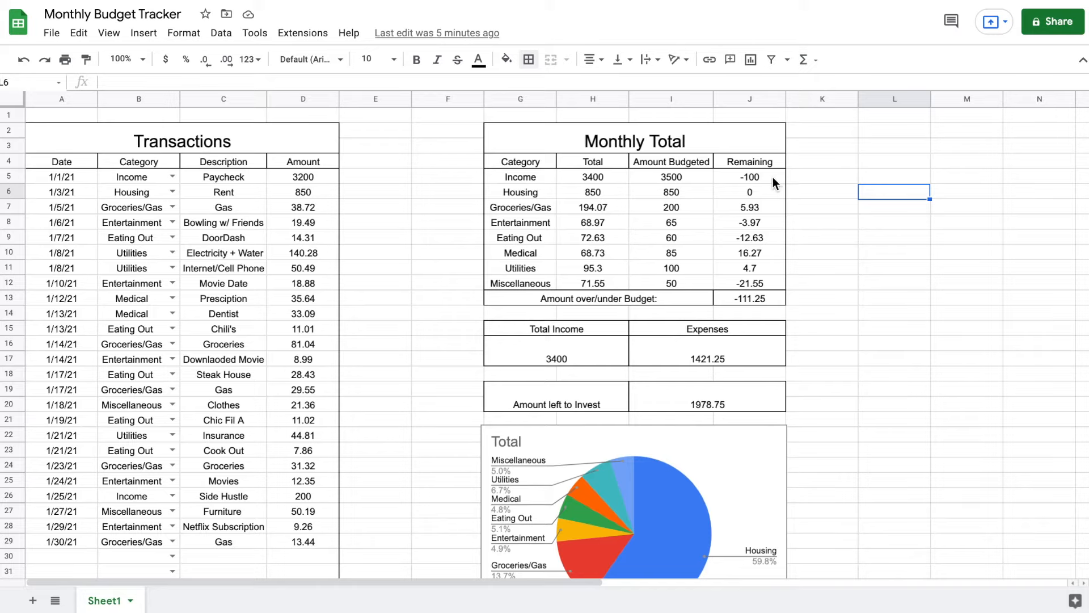
Create a conditional formatting rule on the Remaining values J5:J13 for cells greater than 0
{"action": "left_click_drag", "start_coordinate": [769, 176], "coordinate": [763, 280]}
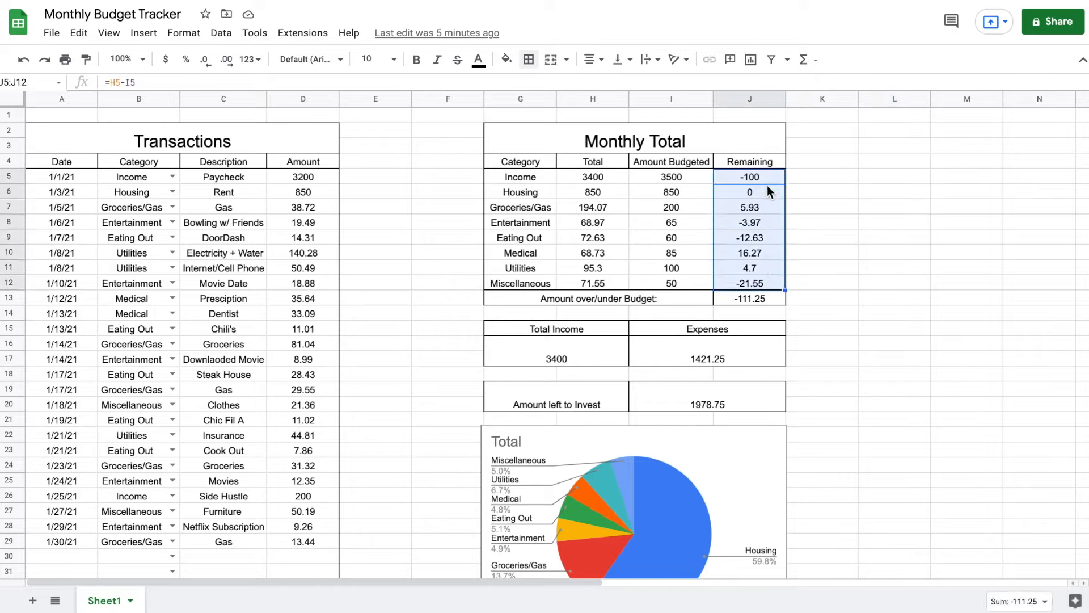
{"action": "left_click_drag", "start_coordinate": [767, 175], "coordinate": [757, 298]}
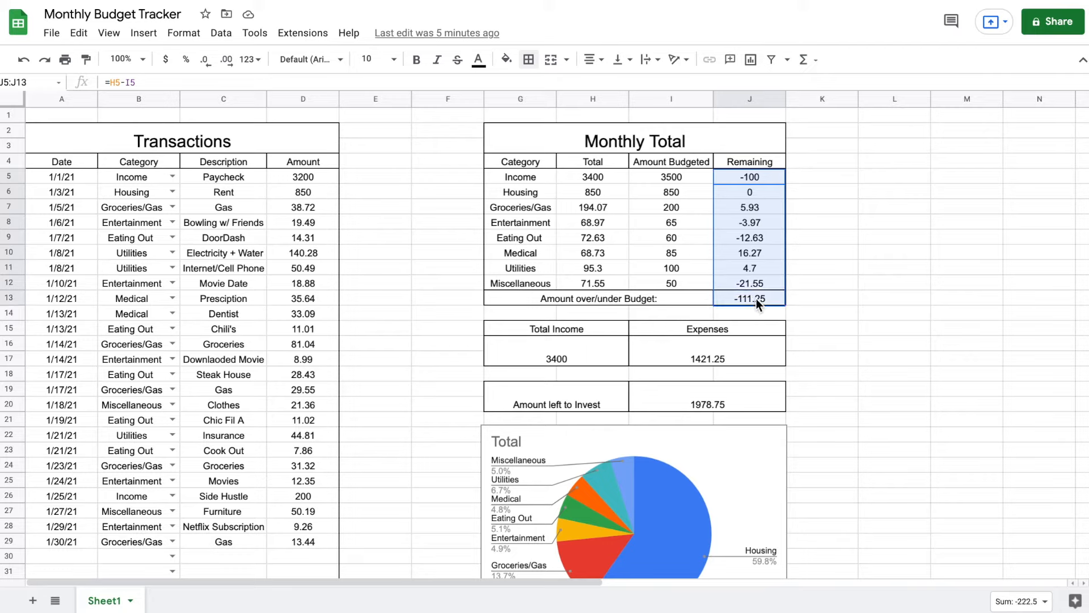
{"action": "left_click", "coordinate": [189, 38]}
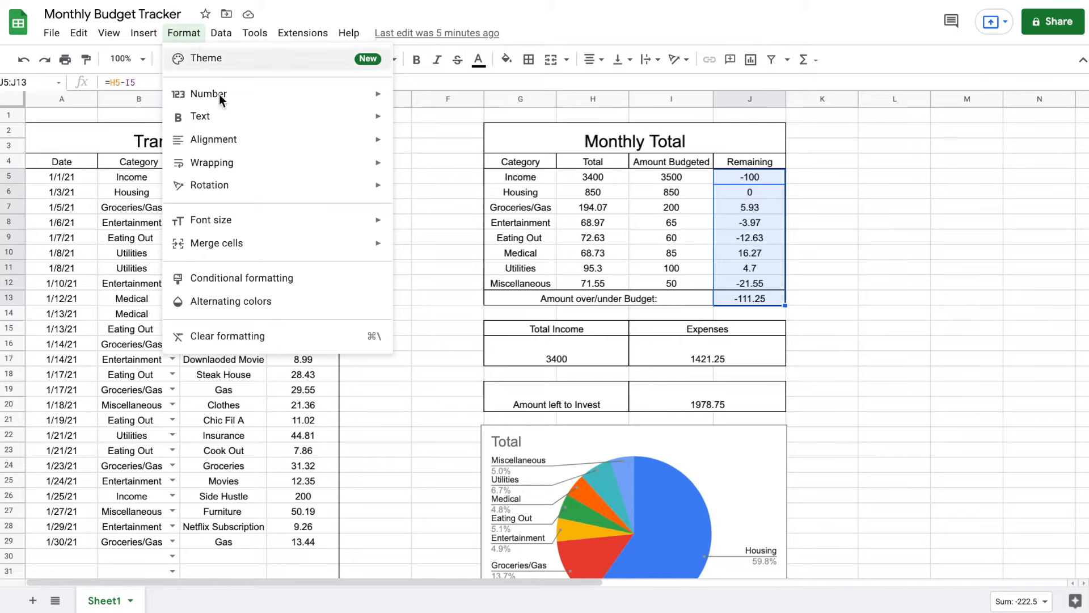
{"action": "left_click", "coordinate": [265, 280]}
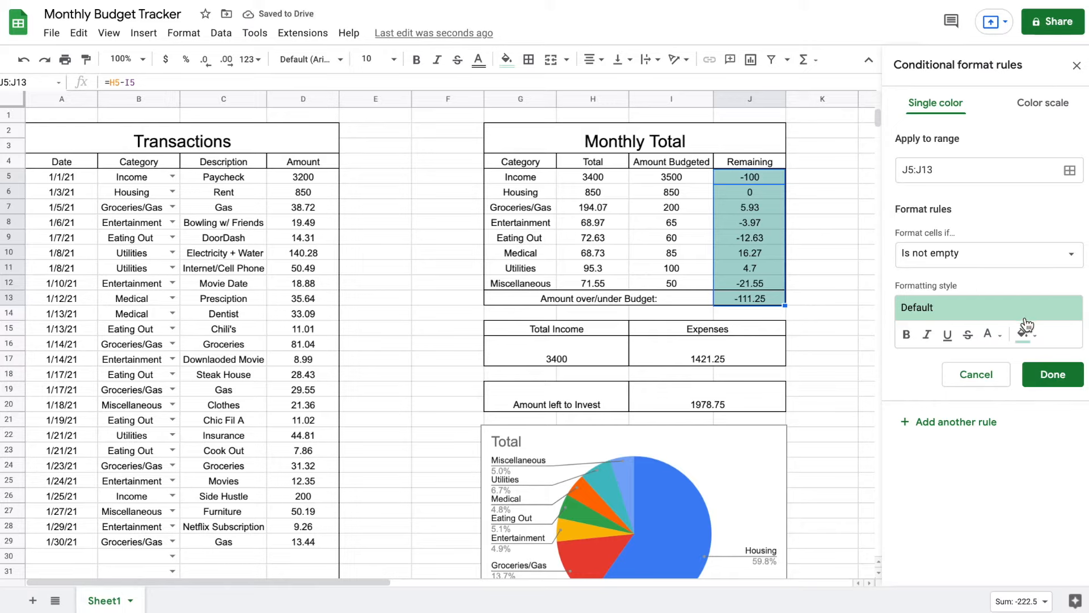
{"action": "left_click", "coordinate": [1010, 259]}
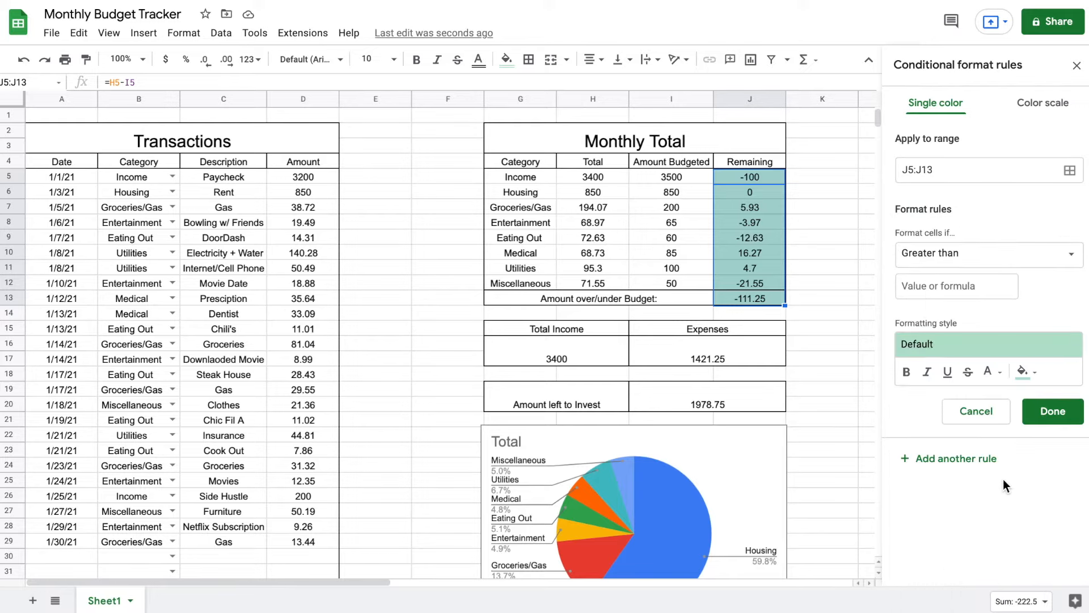
{"action": "left_click", "coordinate": [967, 283]}
{"action": "type", "text": "0"}
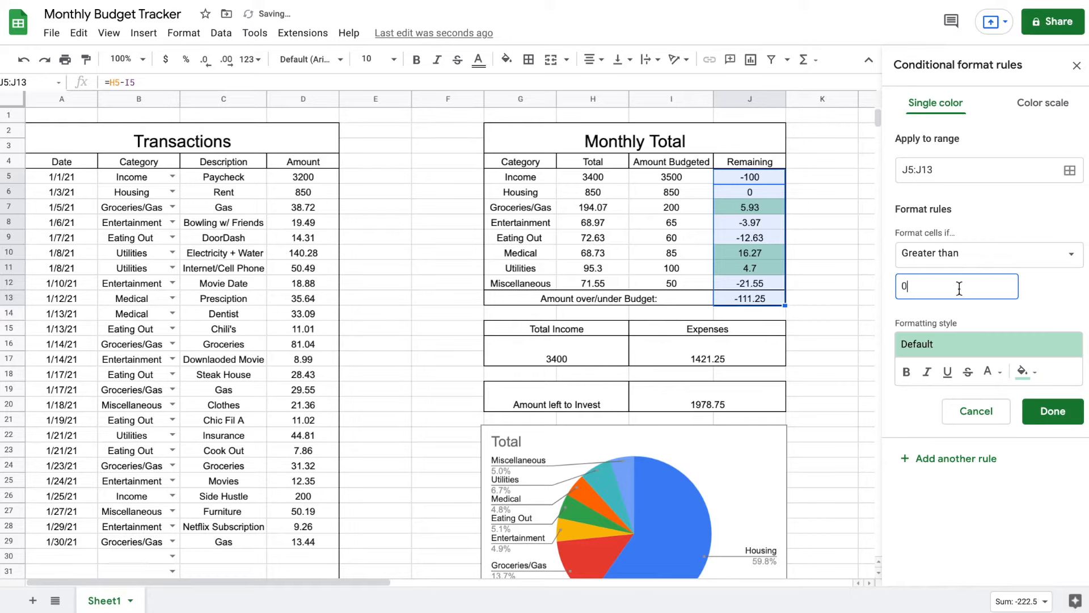
Style the greater-than-0 rule on the Remaining values with a white fill and the theme's green text color
{"action": "left_click", "coordinate": [990, 371]}
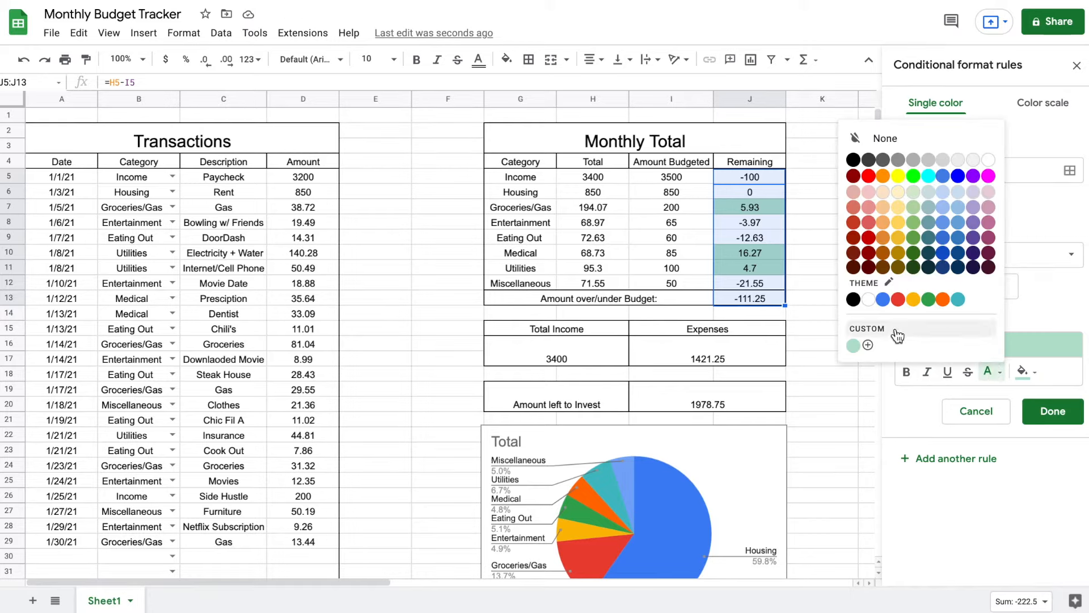
{"action": "left_click", "coordinate": [853, 345]}
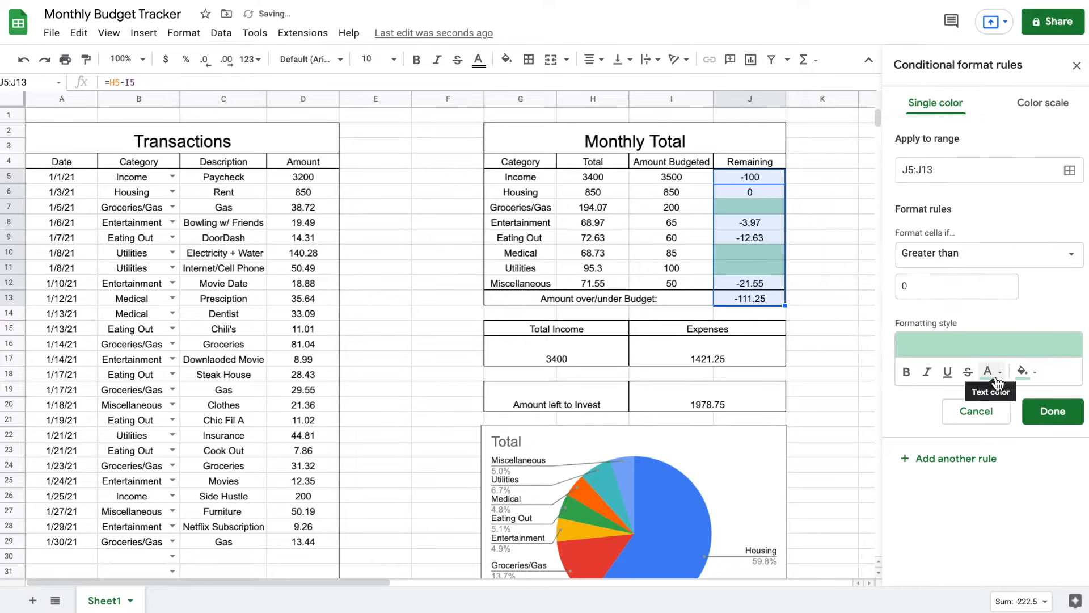
{"action": "left_click", "coordinate": [1024, 373]}
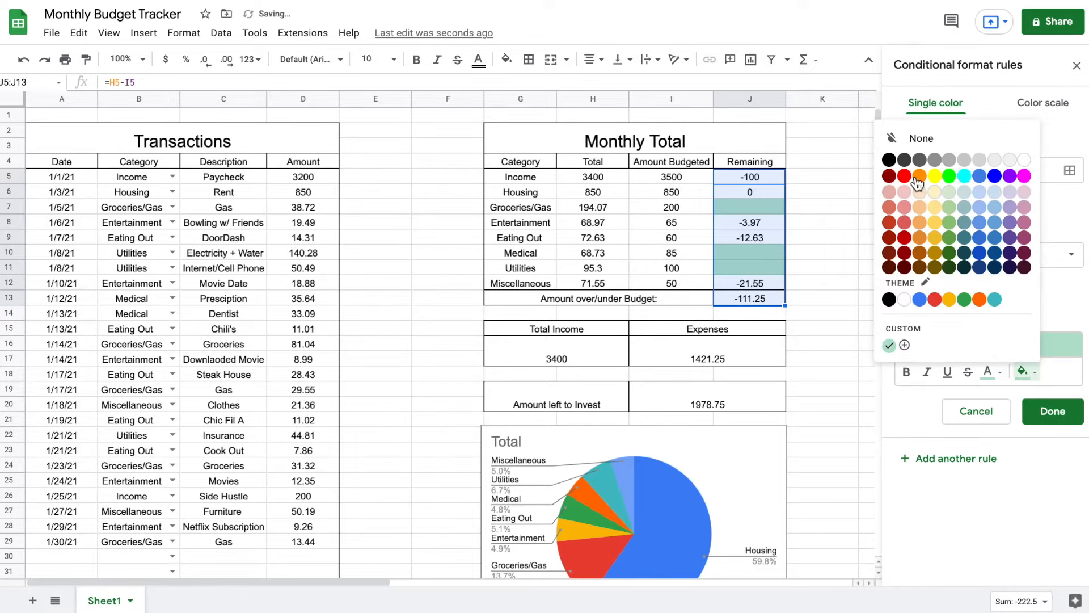
{"action": "left_click", "coordinate": [1024, 160]}
{"action": "left_click", "coordinate": [989, 377]}
{"action": "left_click", "coordinate": [937, 252]}
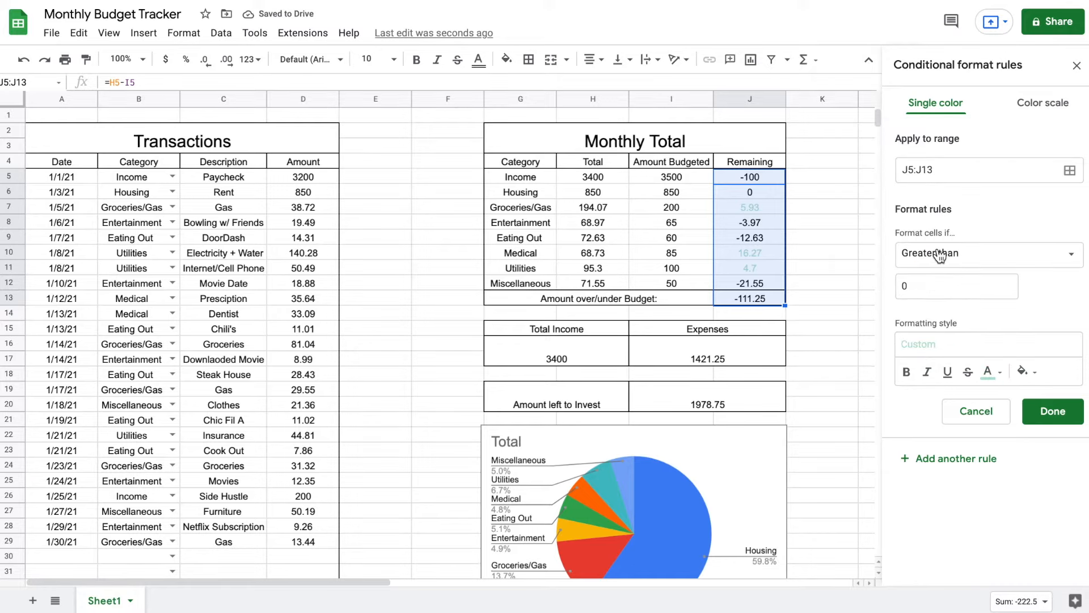
{"action": "left_click", "coordinate": [989, 372]}
{"action": "left_click", "coordinate": [929, 299]}
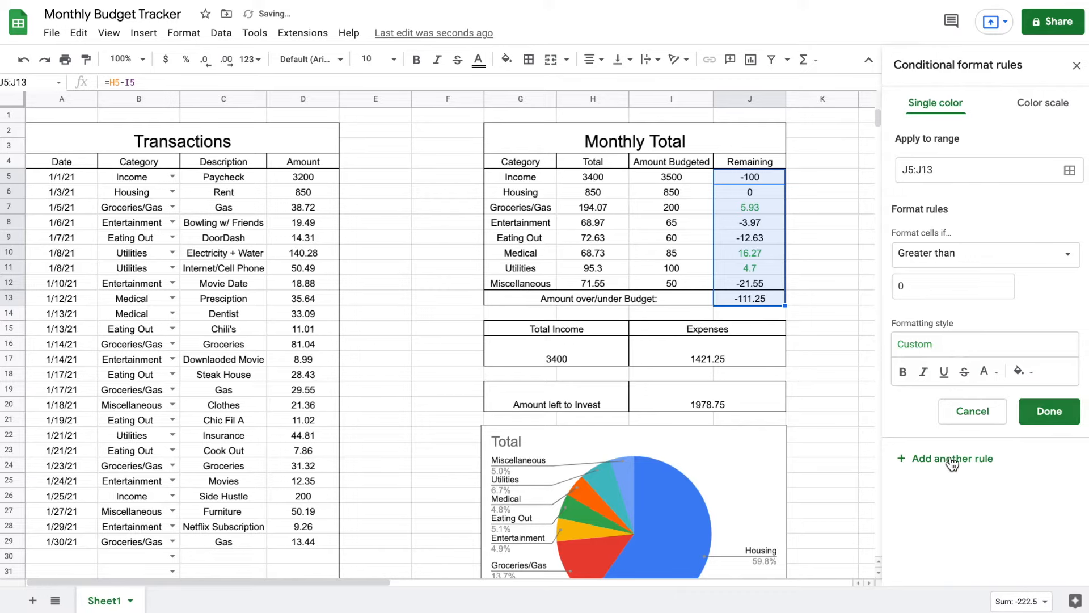
Add a second conditional formatting rule on J5:J13 for values less than 0, with a white fill and the theme's red text color
{"action": "left_click", "coordinate": [1034, 253]}
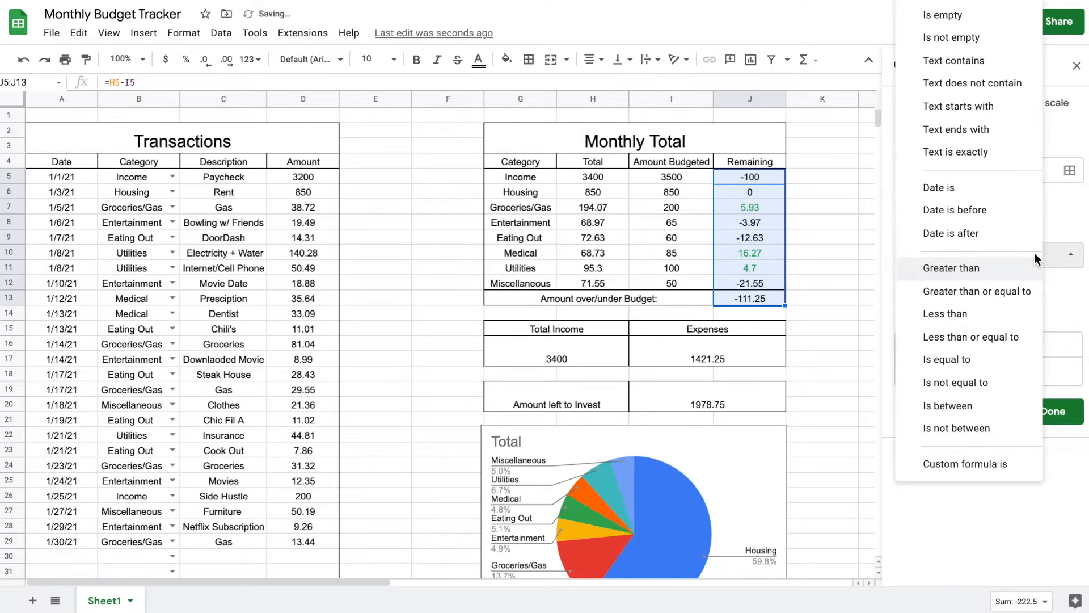
{"action": "left_click", "coordinate": [1000, 314]}
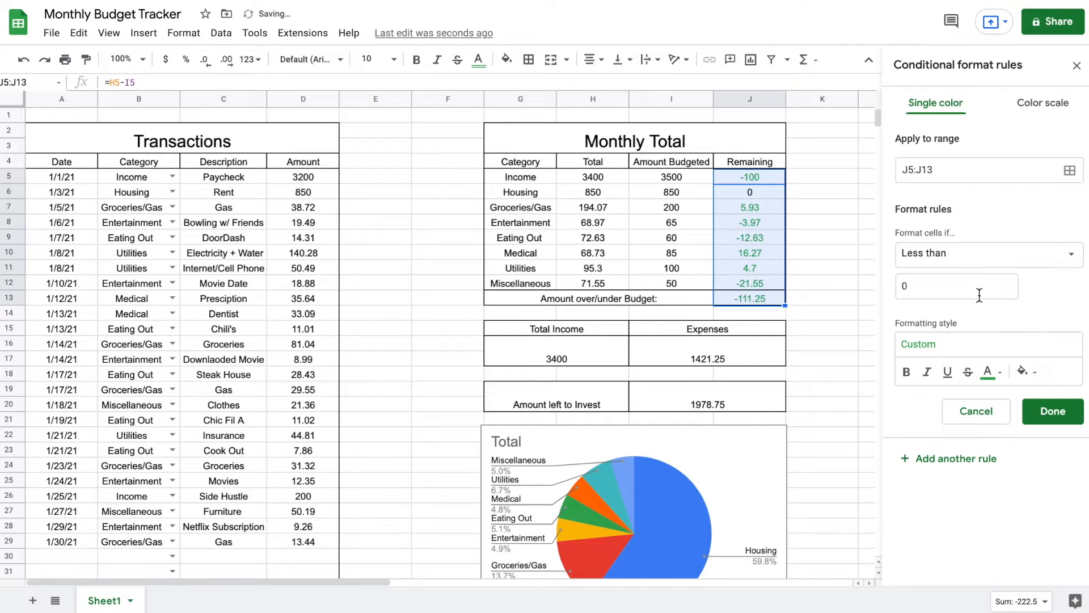
{"action": "left_click", "coordinate": [935, 346]}
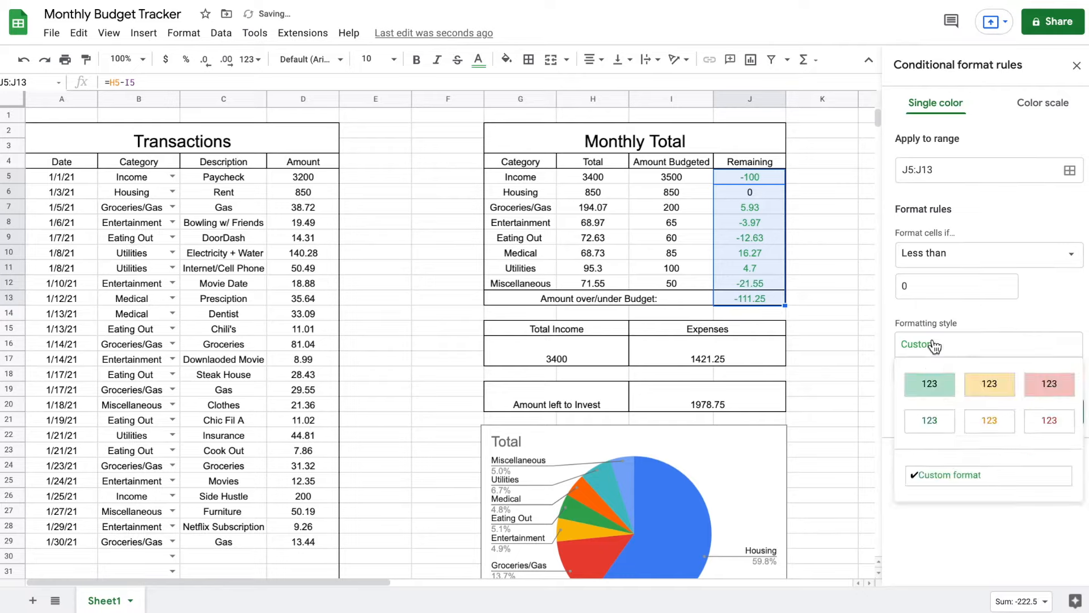
{"action": "left_click", "coordinate": [1043, 380]}
{"action": "left_click", "coordinate": [1018, 373]}
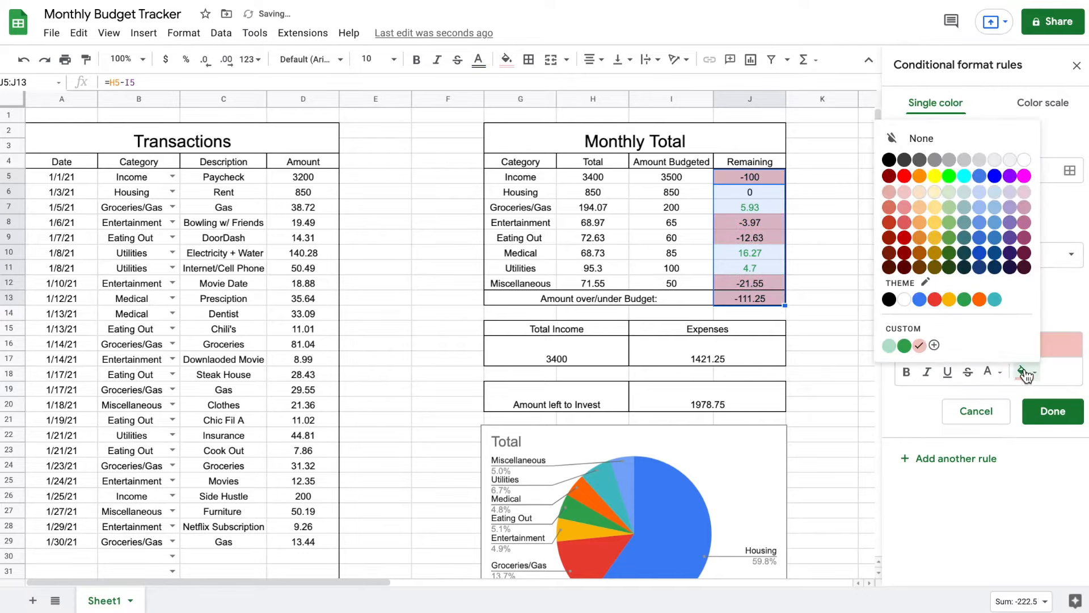
{"action": "left_click", "coordinate": [1020, 159]}
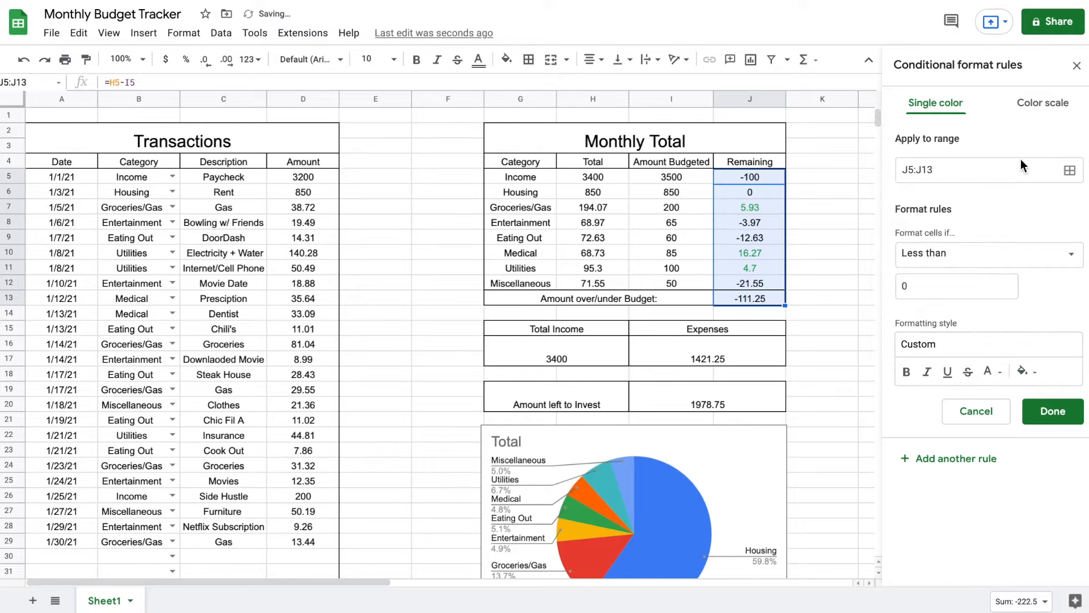
{"action": "left_click", "coordinate": [994, 372]}
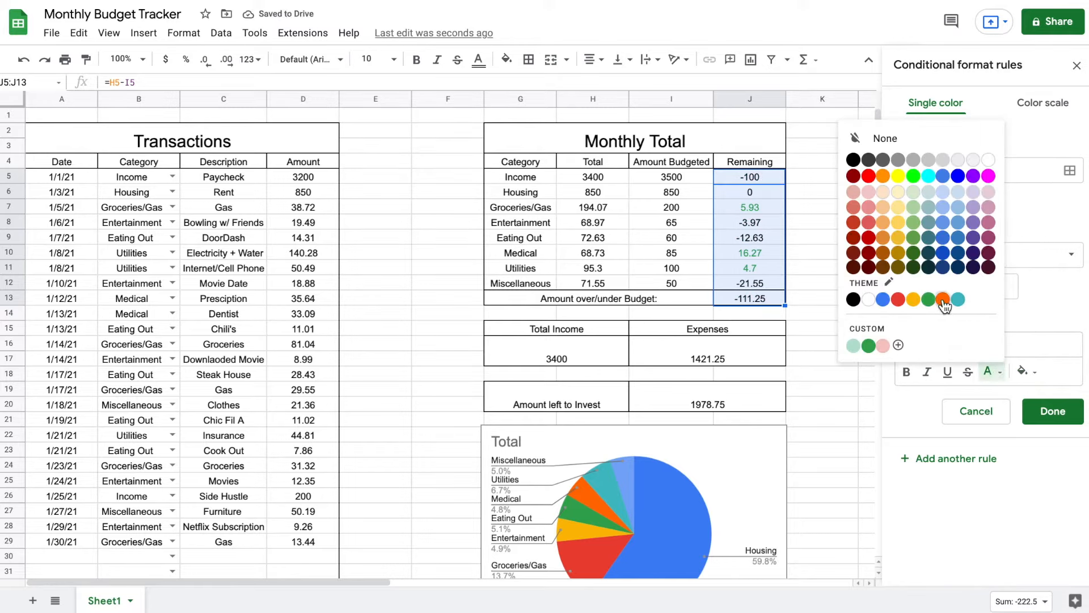
{"action": "left_click", "coordinate": [899, 299]}
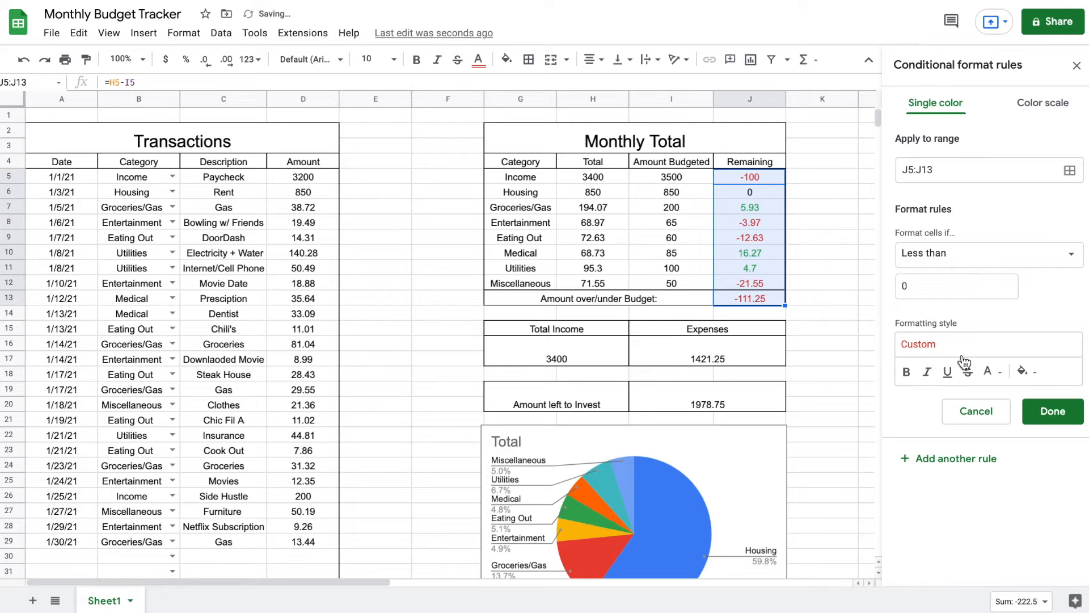
{"action": "left_click", "coordinate": [1050, 411]}
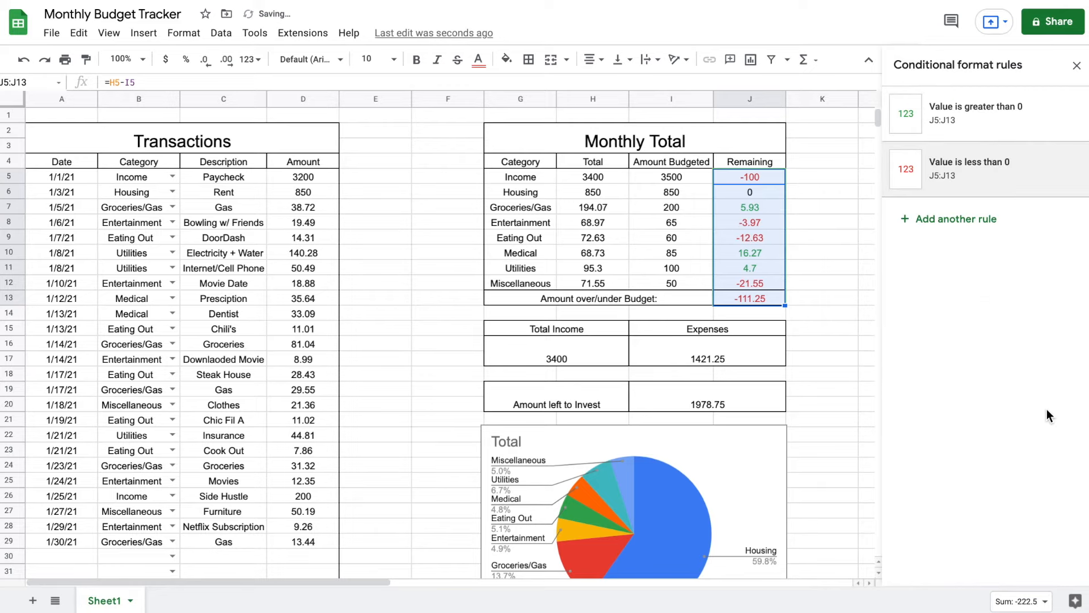
{"action": "left_click", "coordinate": [1077, 65]}
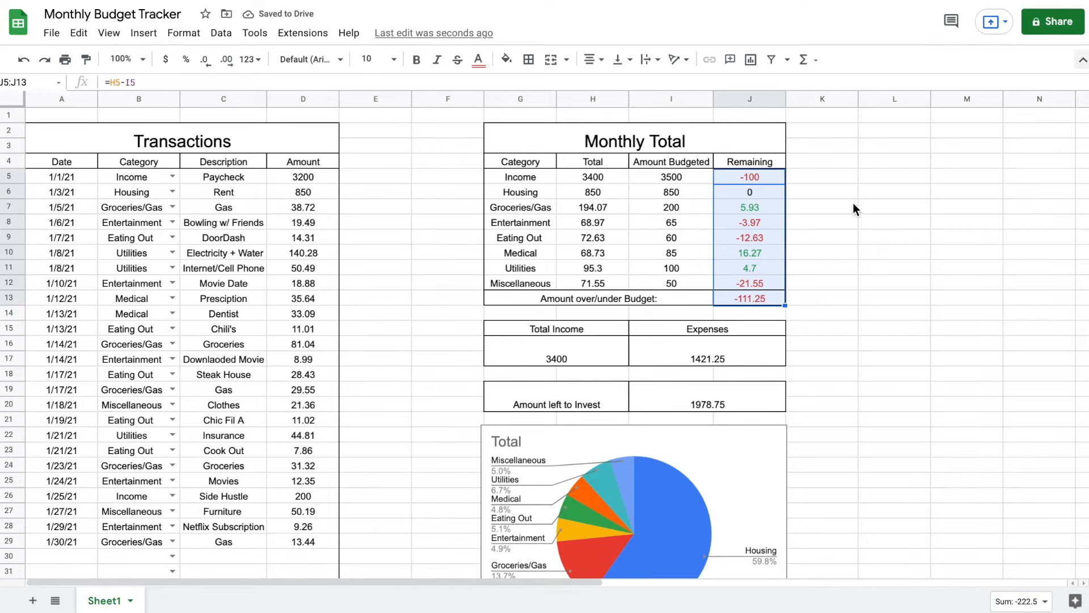
{"action": "left_click", "coordinate": [896, 194]}
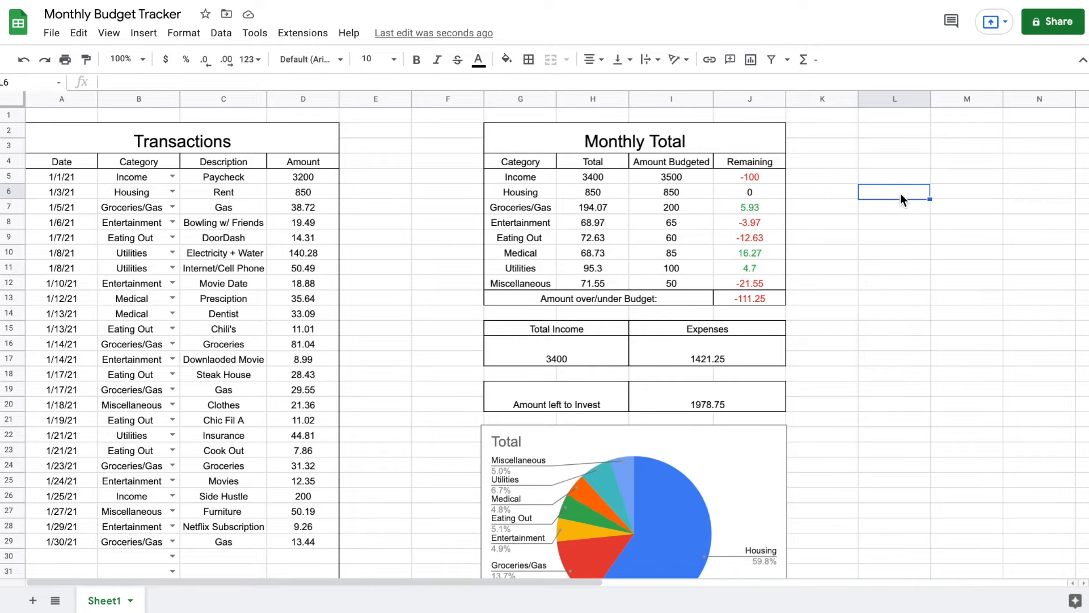
Vertically align the Amount left to Invest label cell to the middle
{"action": "left_click", "coordinate": [598, 387]}
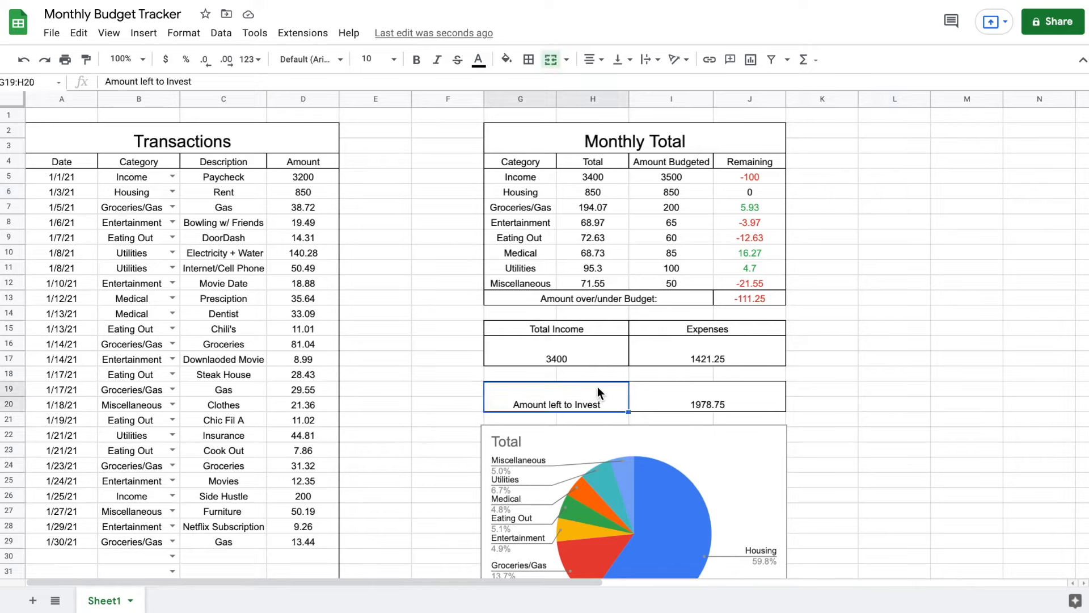
{"action": "left_click", "coordinate": [628, 59]}
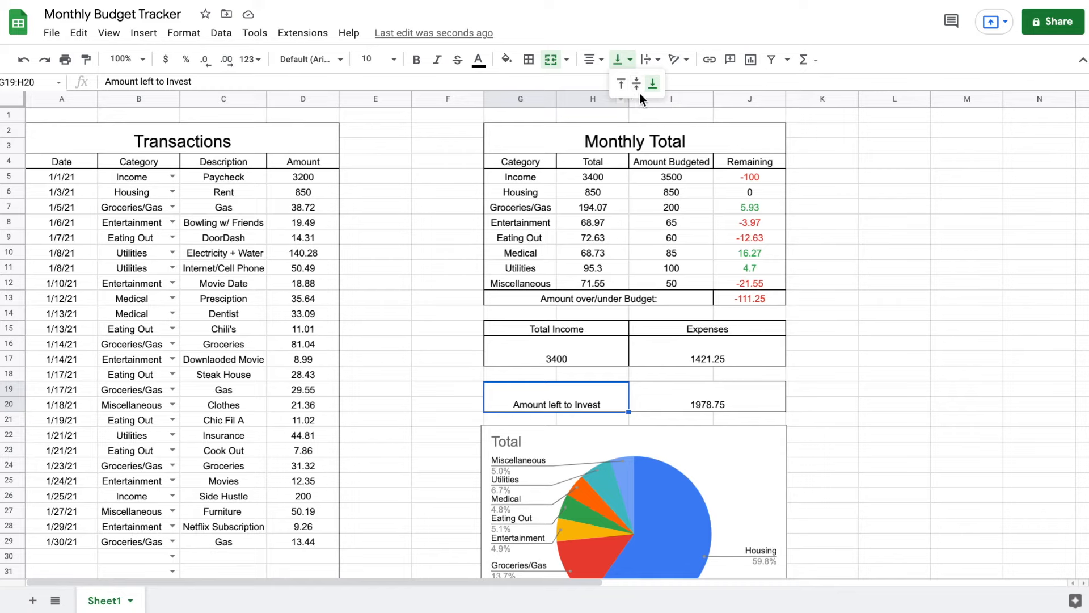
{"action": "left_click", "coordinate": [636, 84]}
{"action": "left_click", "coordinate": [902, 197]}
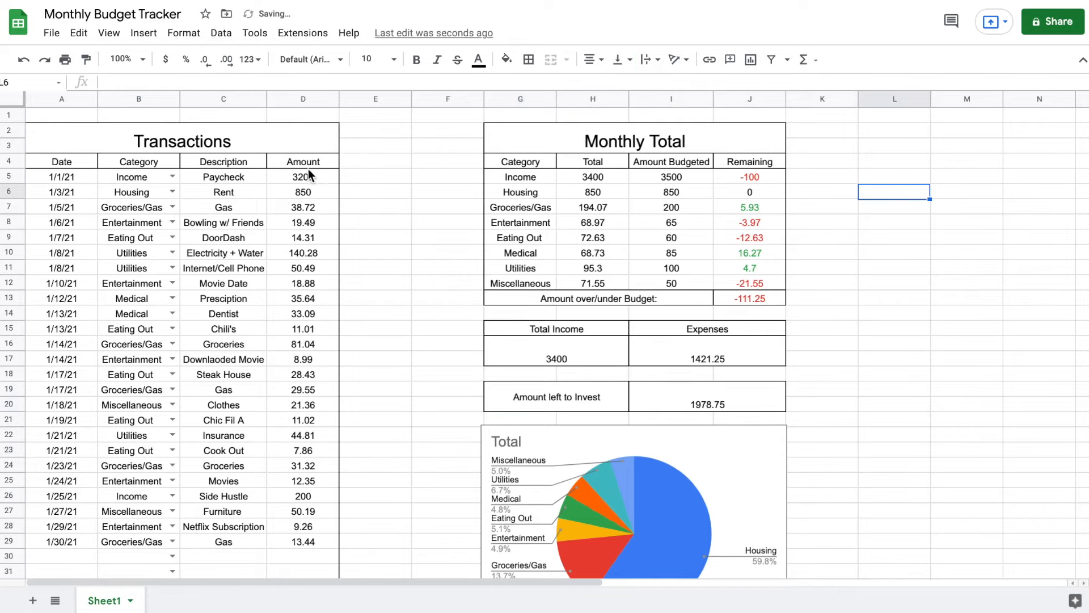
Format the Transactions table's Amount column, D5:D50, as currency
{"action": "left_click_drag", "start_coordinate": [310, 174], "coordinate": [294, 421]}
{"action": "left_click", "coordinate": [166, 59]}
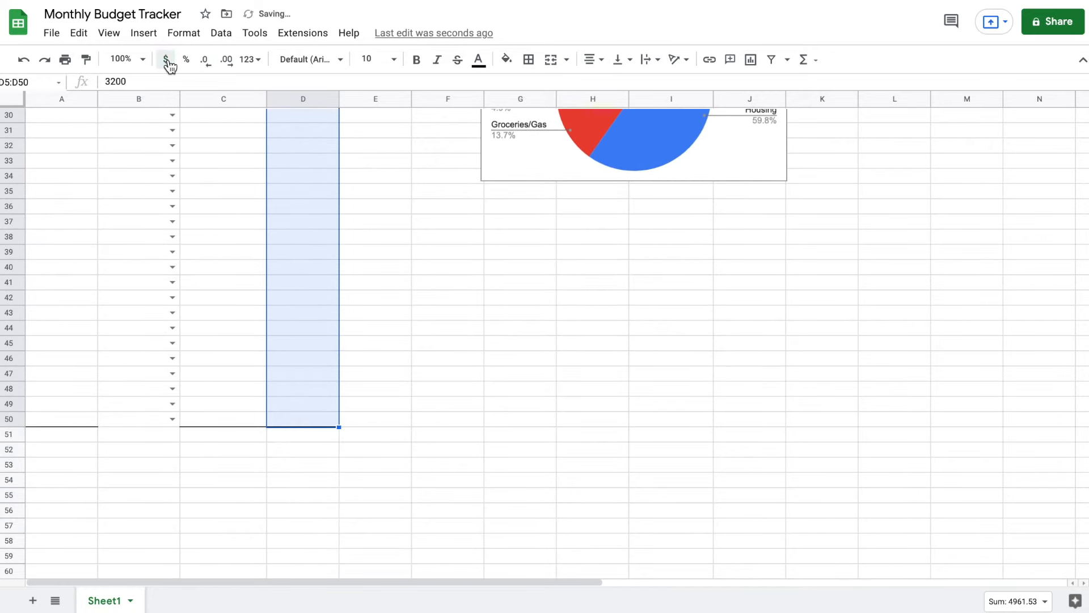
{"action": "scroll", "coordinate": [448, 281], "scroll_direction": "up", "scroll_amount": 2}
{"action": "scroll", "coordinate": [447, 284], "scroll_direction": "up", "scroll_amount": 6}
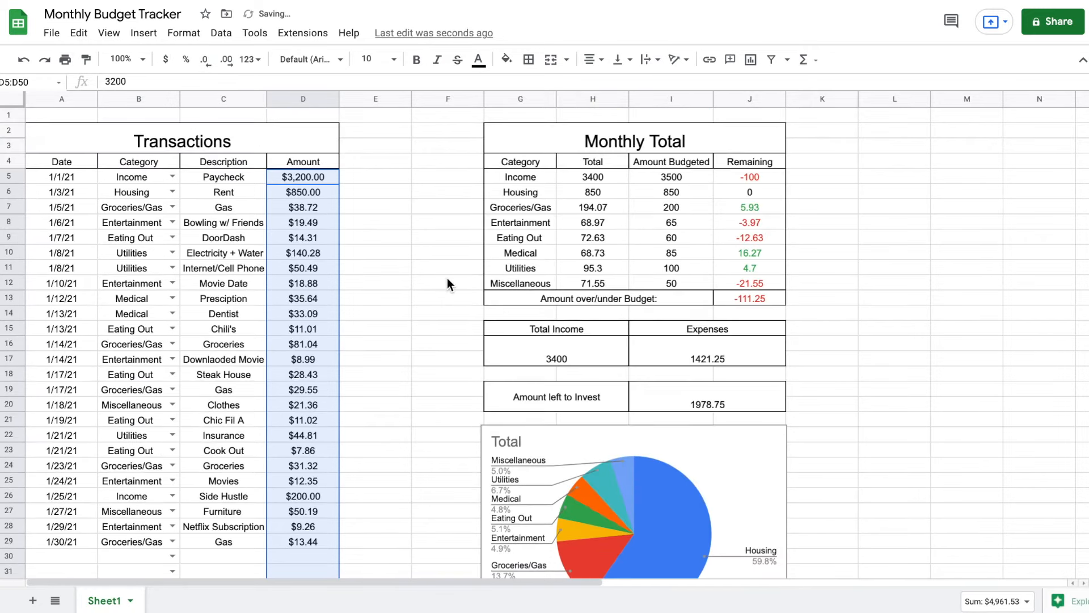
Format the Monthly Total table's Total and Amount Budgeted values, H5:I12, as currency
{"action": "left_click", "coordinate": [615, 178]}
{"action": "left_click_drag", "start_coordinate": [630, 177], "coordinate": [666, 286]}
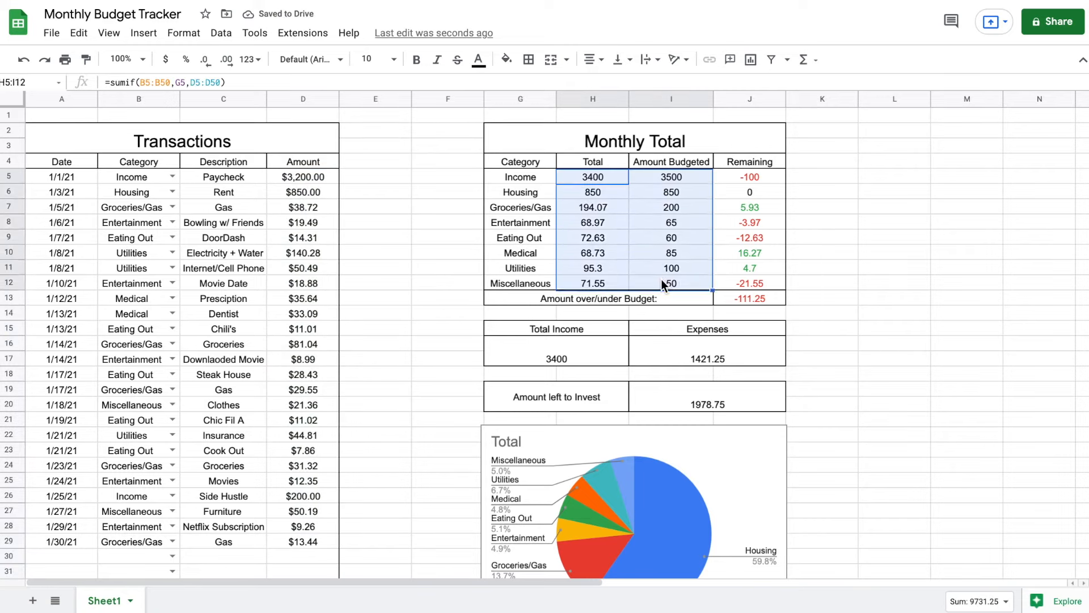
{"action": "left_click", "coordinate": [165, 59]}
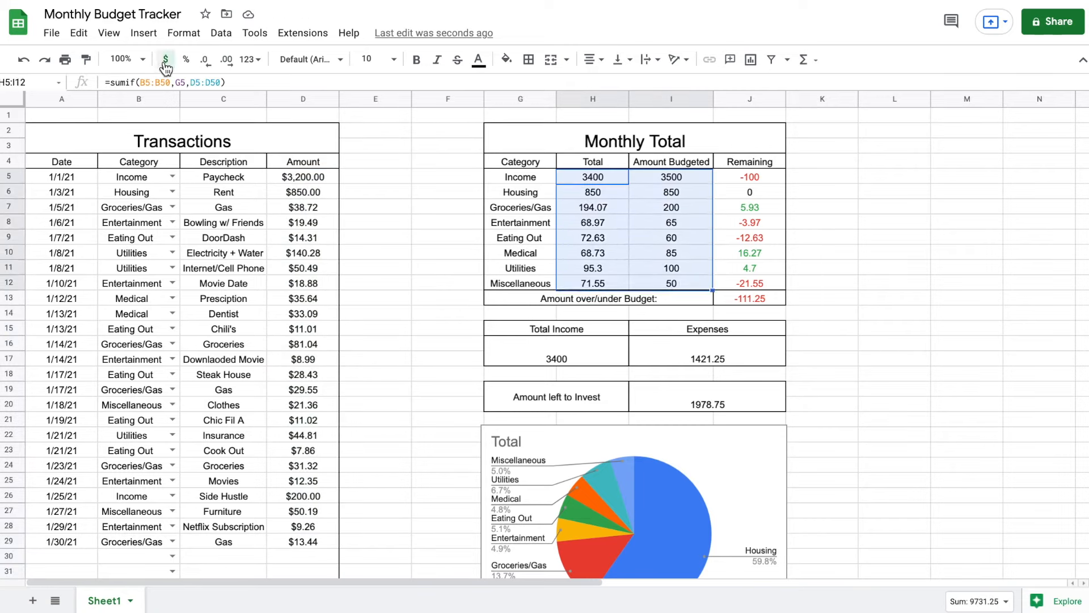
{"action": "left_click", "coordinate": [432, 250]}
Make the Transactions and Monthly Total table titles bold
{"action": "left_click", "coordinate": [287, 141]}
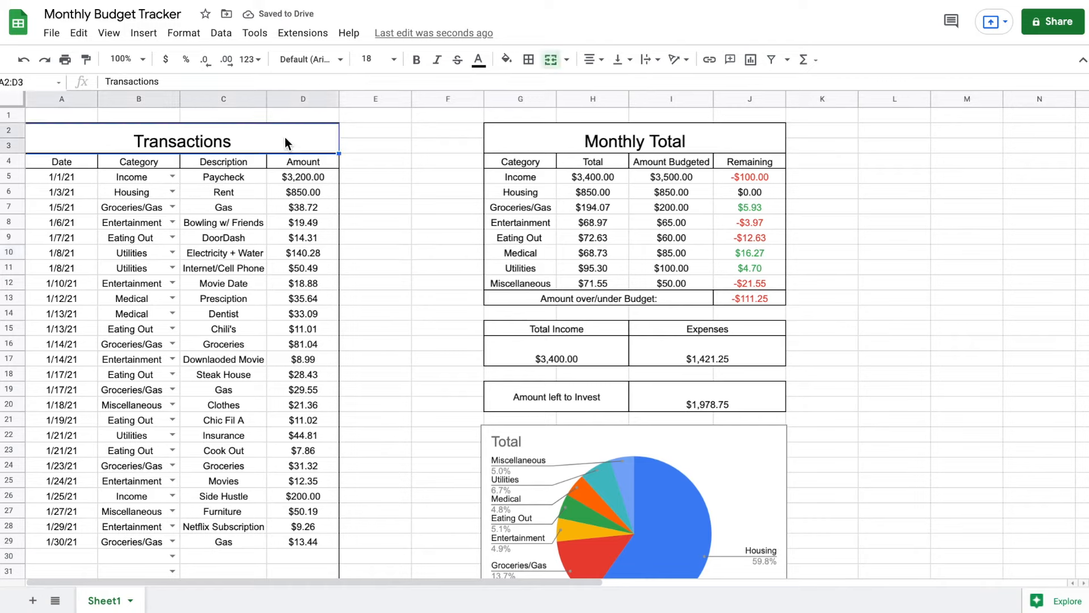
{"action": "left_click", "coordinate": [608, 152], "text": "ctrl"}
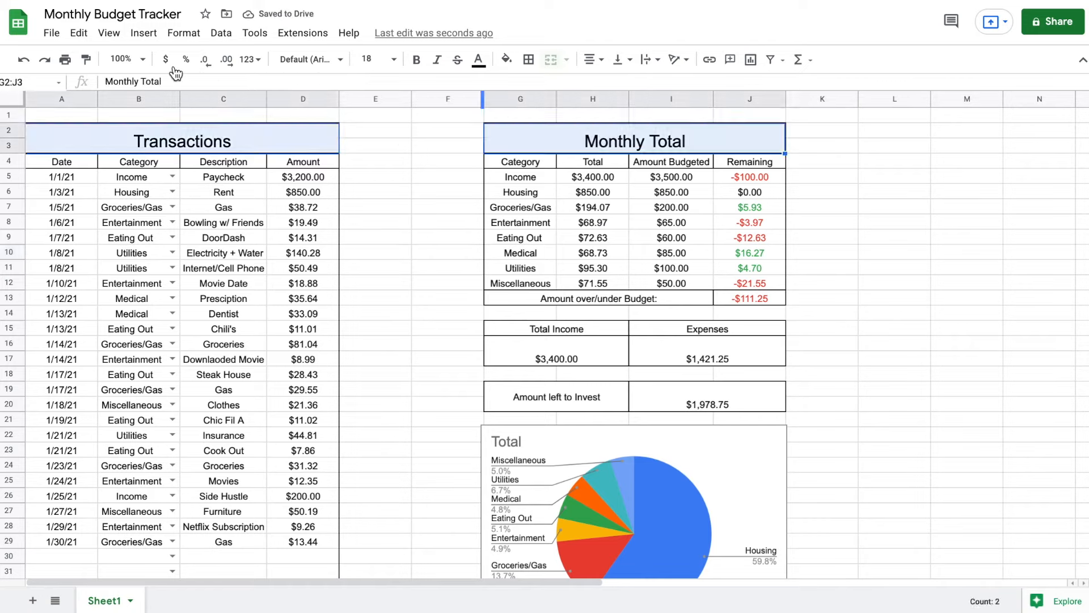
{"action": "left_click", "coordinate": [416, 59]}
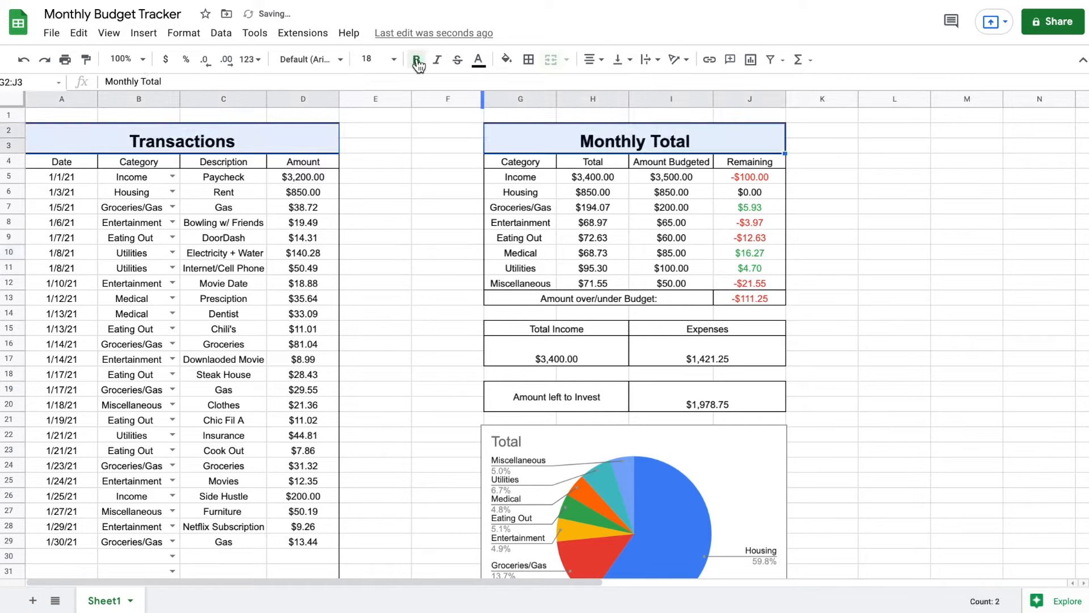
{"action": "left_click", "coordinate": [935, 299]}
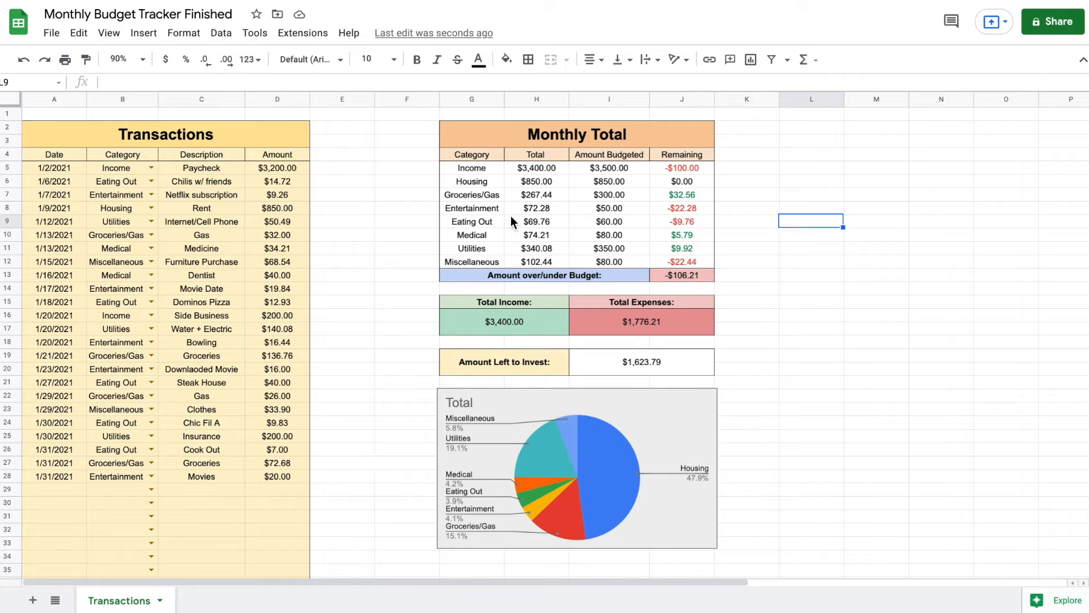
In the Monthly Budget Tracker Finished spreadsheet, begin a transaction in row 29 with date 1/31/21 and category Eating Out
{"action": "left_click", "coordinate": [548, 222]}
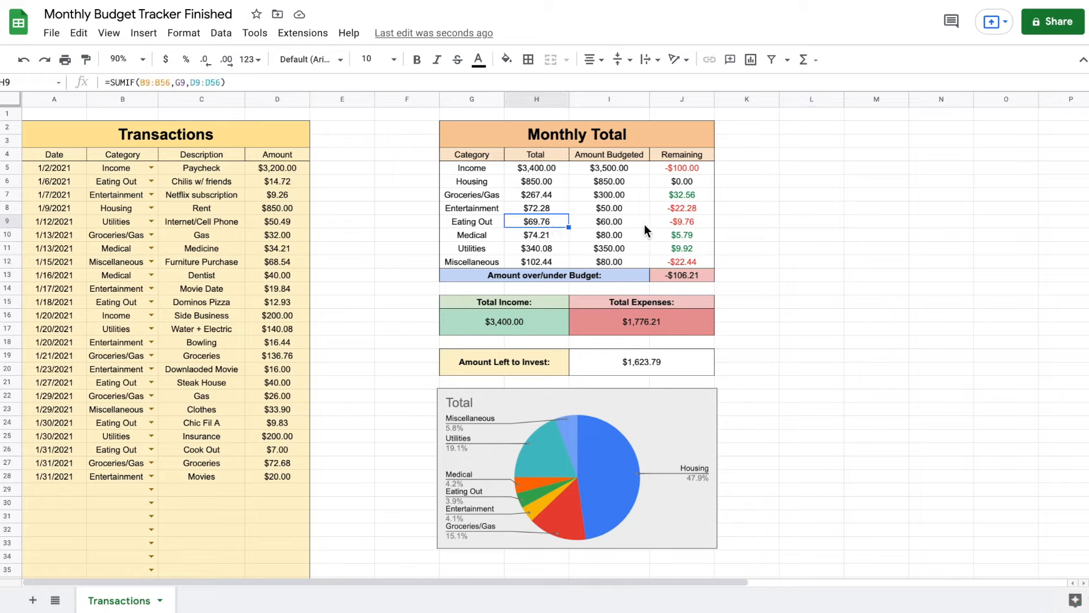
{"action": "left_click", "coordinate": [66, 489]}
{"action": "type", "text": "1/31/21"}
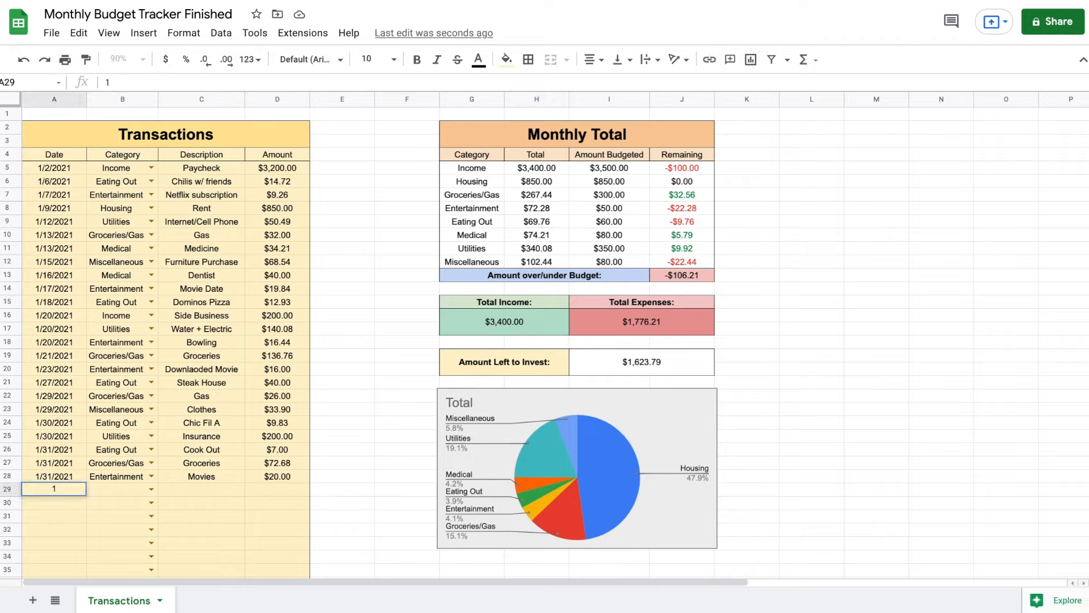
{"action": "left_click", "coordinate": [151, 489]}
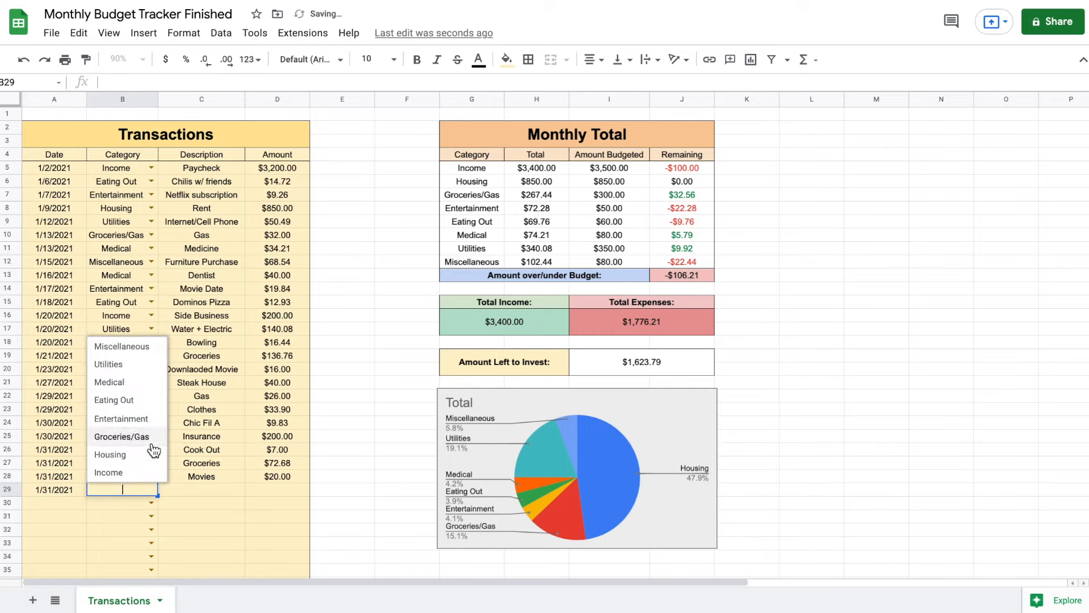
{"action": "left_click", "coordinate": [149, 400]}
Complete the row 29 transaction with description Chic Fil A and amount 10, and examine the Eating Out category's Total and Remaining cells
{"action": "left_click", "coordinate": [208, 489]}
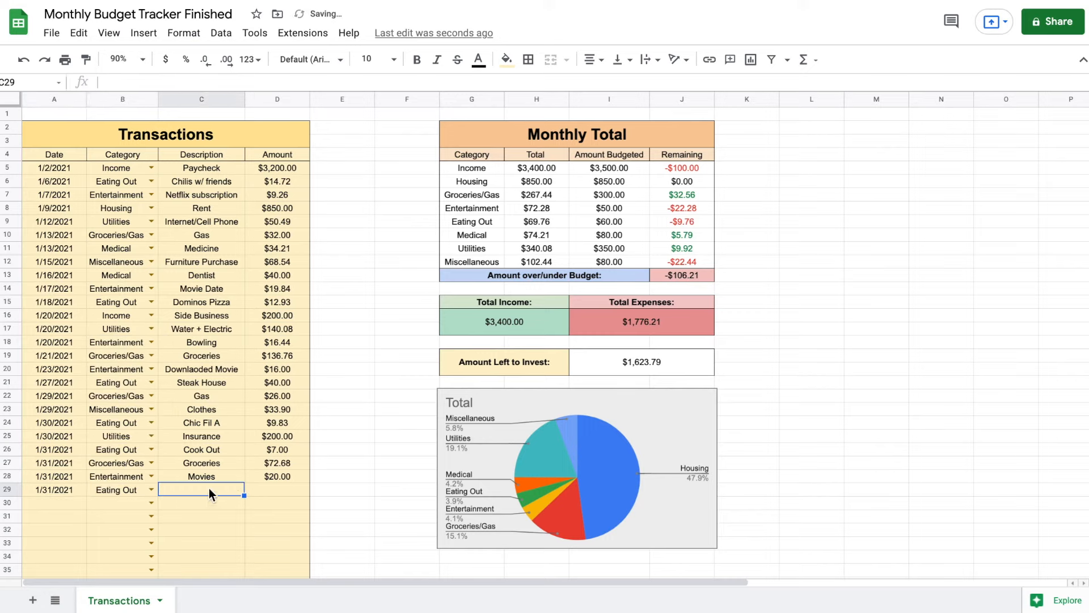
{"action": "type", "text": "Chic "}
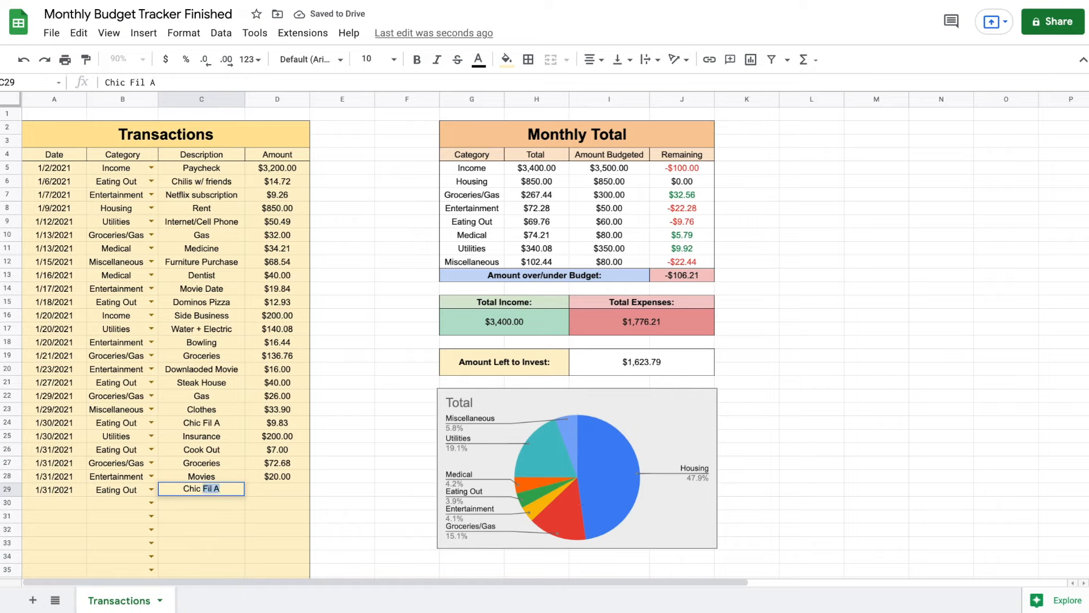
{"action": "type", "text": "Fil A"}
{"action": "left_click", "coordinate": [285, 481]}
{"action": "left_click", "coordinate": [291, 488]}
{"action": "type", "text": "10"}
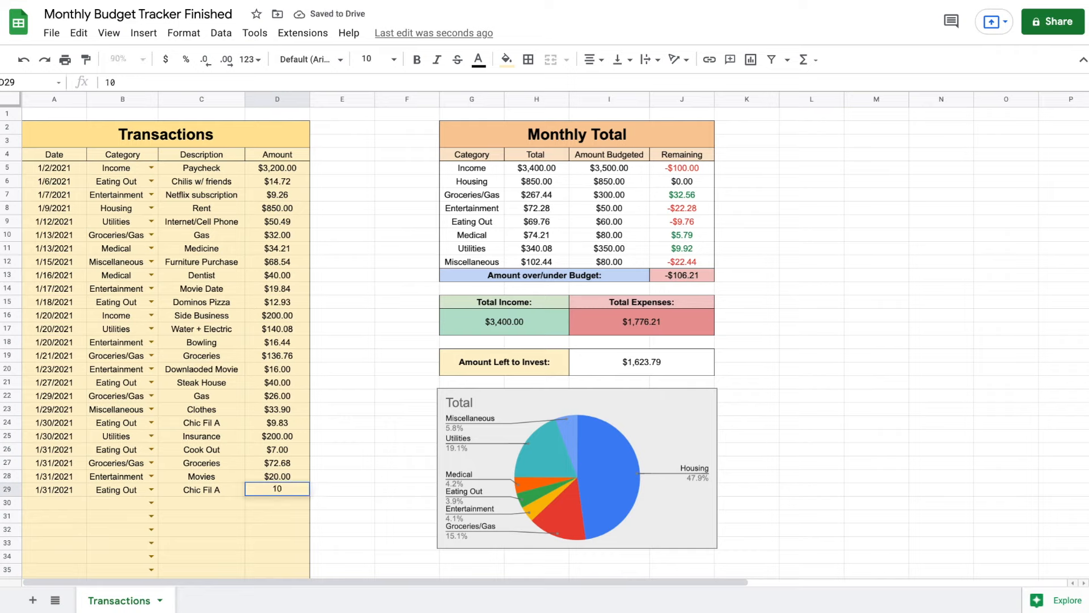
{"action": "key", "text": "Return"}
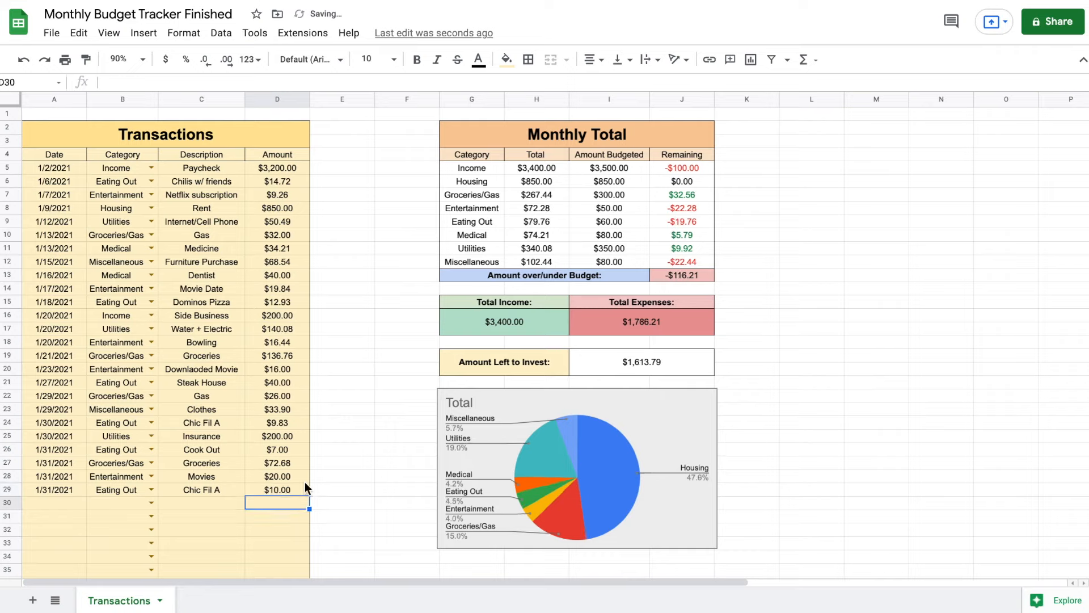
{"action": "left_click", "coordinate": [539, 225]}
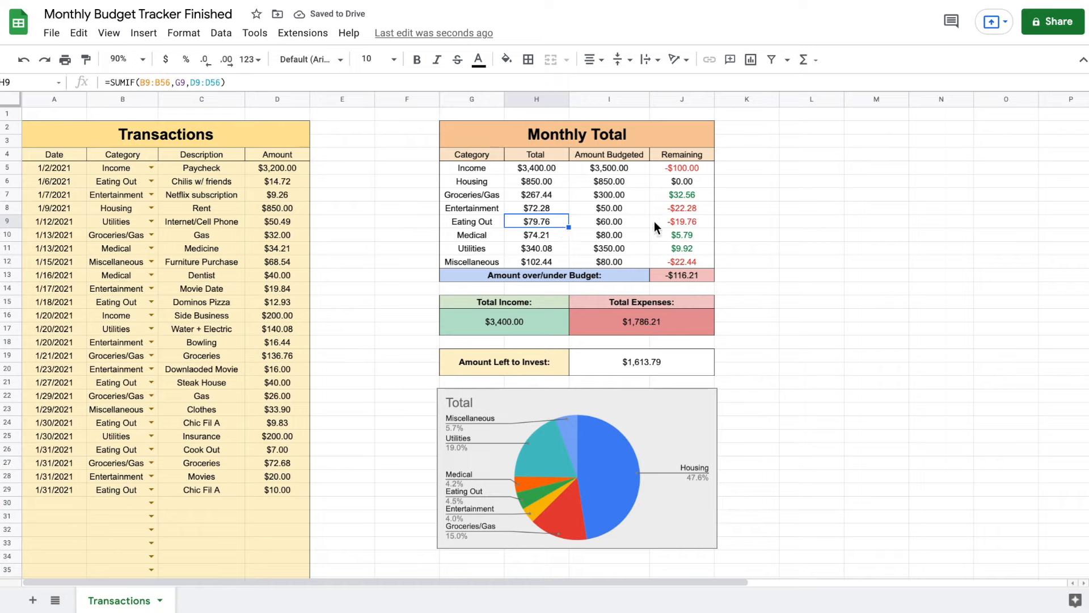
{"action": "left_click", "coordinate": [690, 223]}
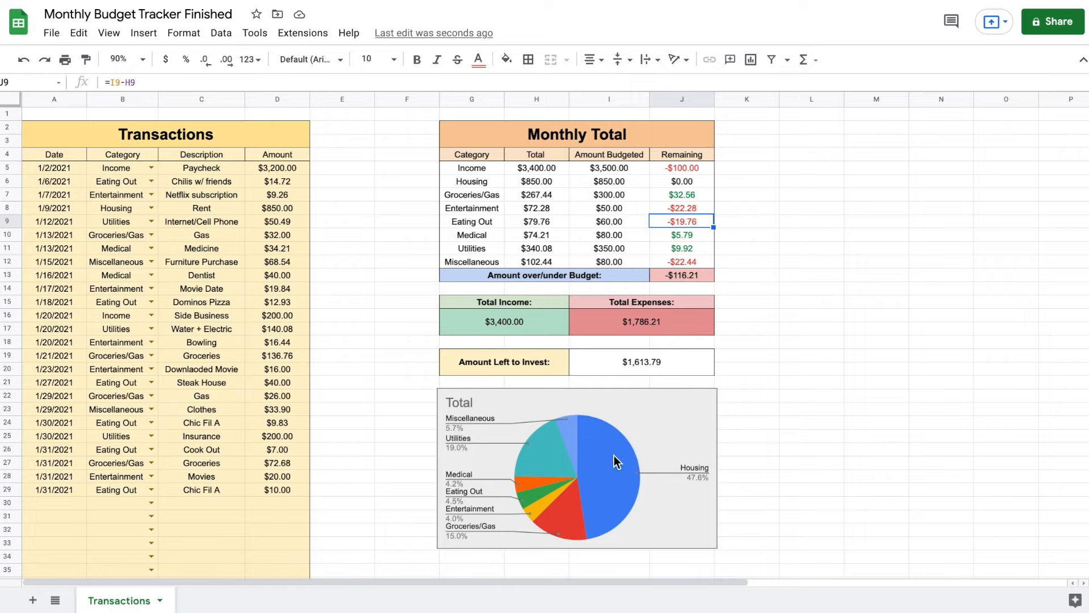
Duplicate the Transactions sheet and clear the transaction entries in A5:D29 of the copy
{"action": "left_click", "coordinate": [818, 226]}
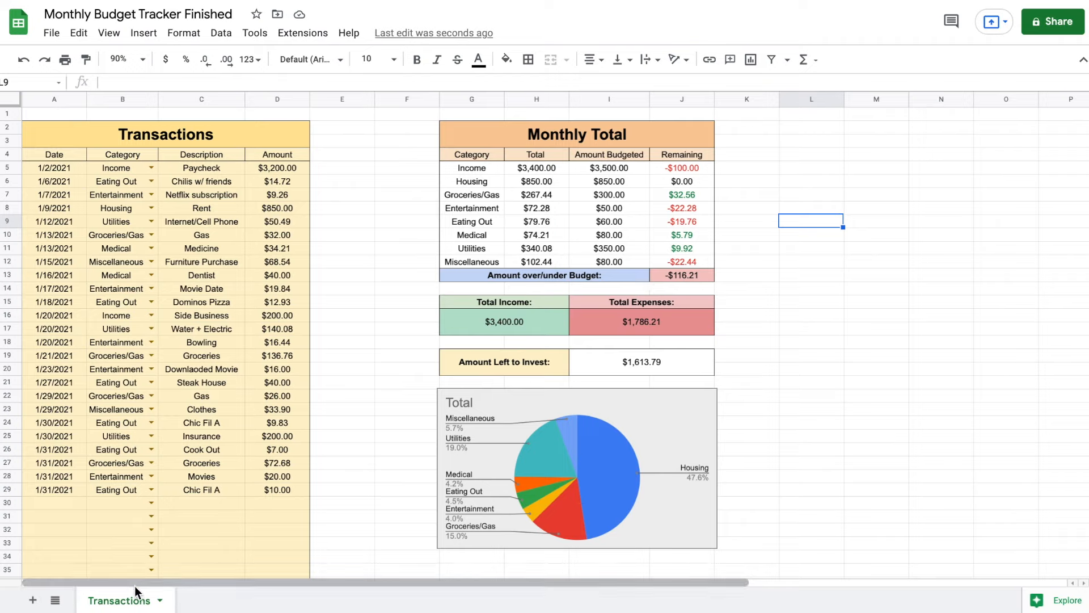
{"action": "right_click", "coordinate": [128, 603]}
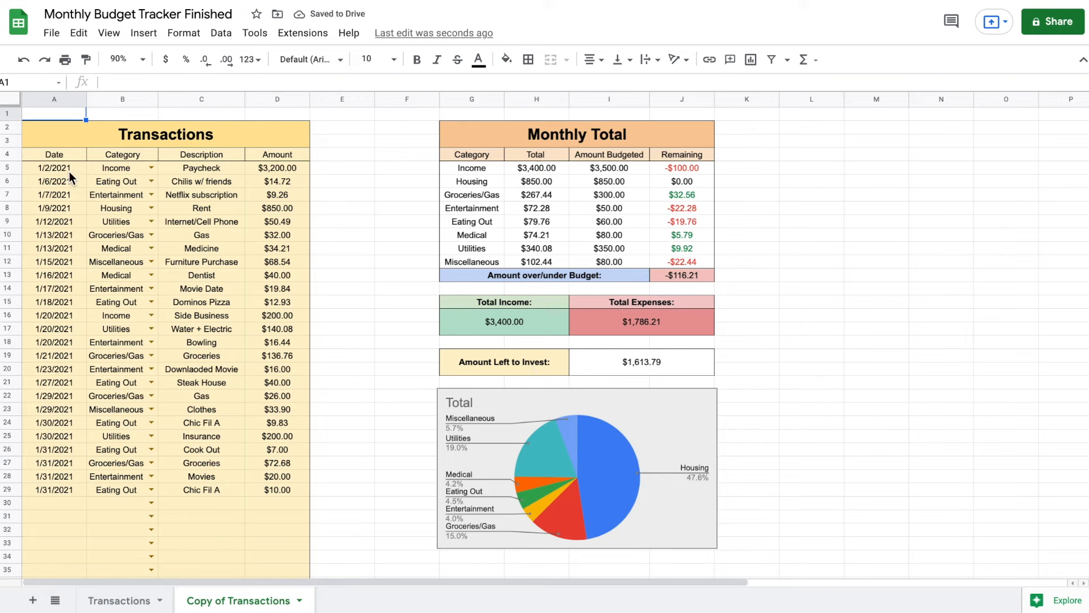
{"action": "mouse_move", "coordinate": [69, 172]}
{"action": "left_mouse_down"}
{"action": "mouse_move", "coordinate": [254, 352]}
{"action": "mouse_move", "coordinate": [255, 493]}
{"action": "left_mouse_up"}
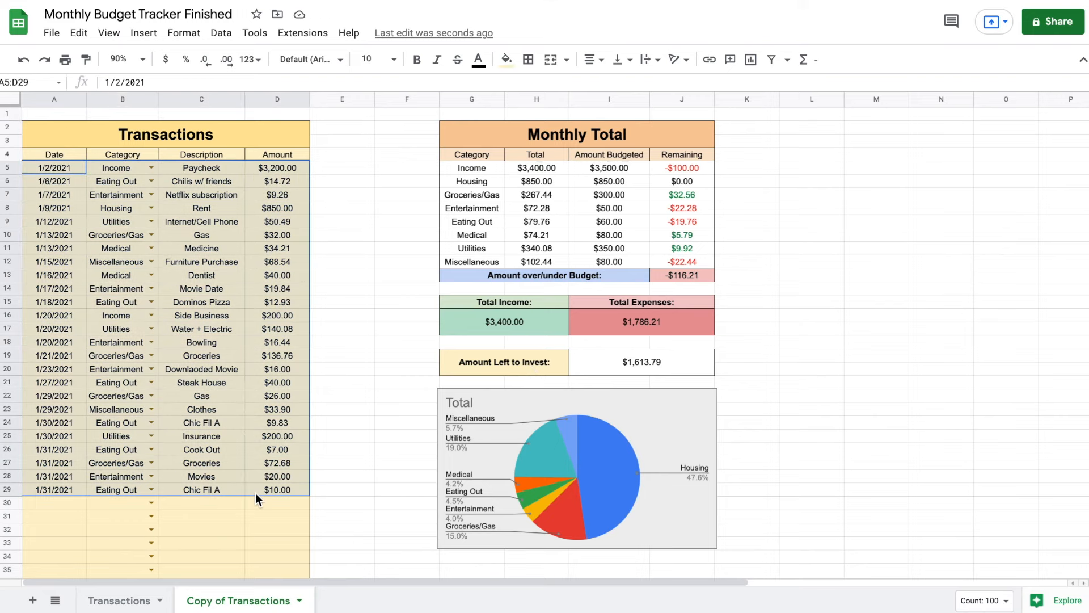
{"action": "key", "text": "Delete"}
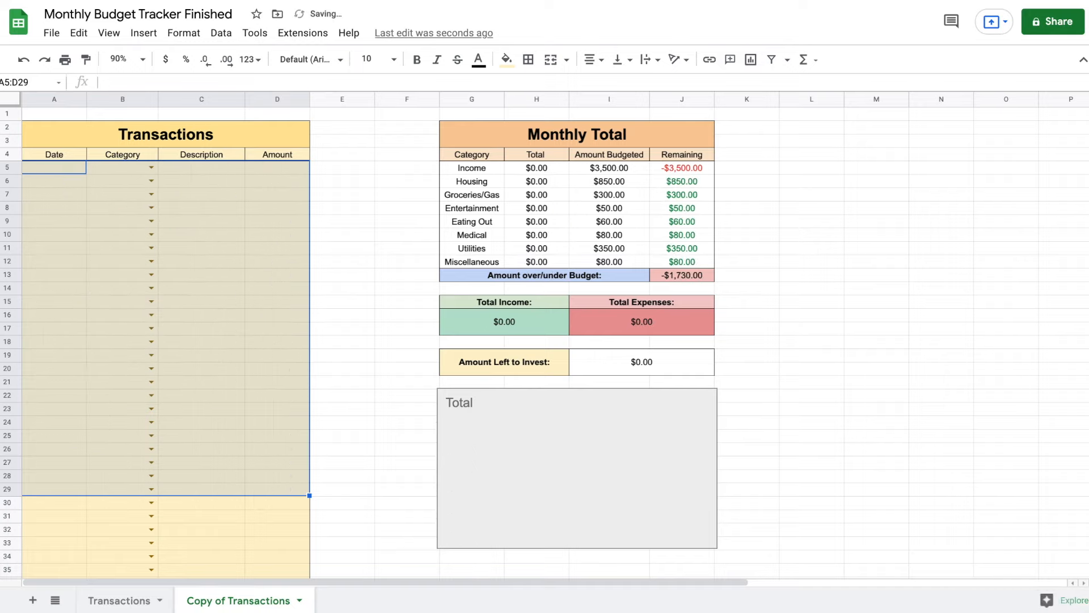
{"action": "left_click", "coordinate": [368, 315]}
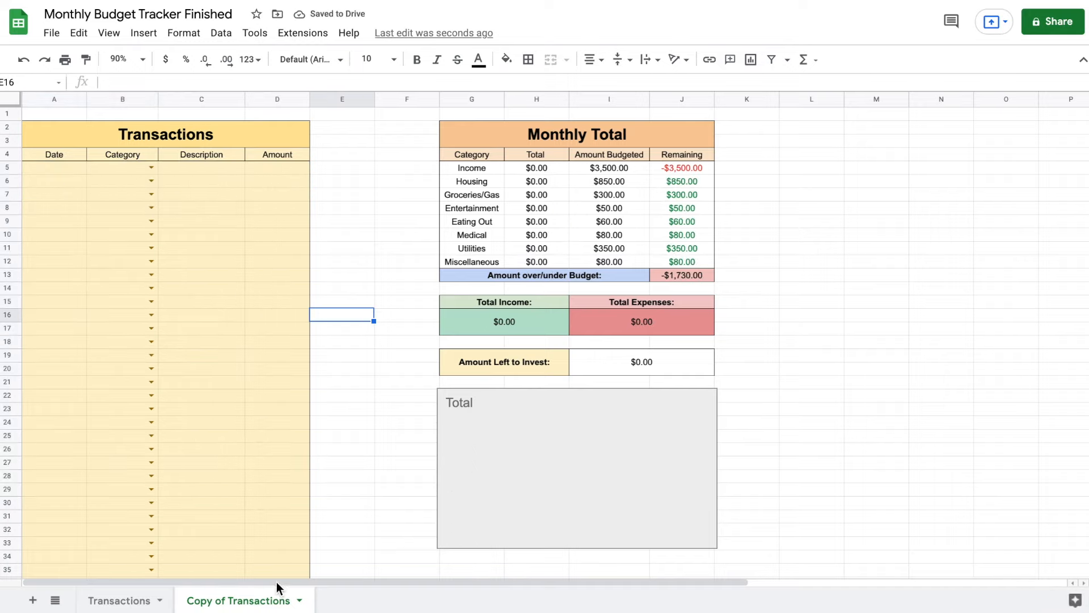
Rename the duplicated sheet as Feb
{"action": "right_click", "coordinate": [250, 600]}
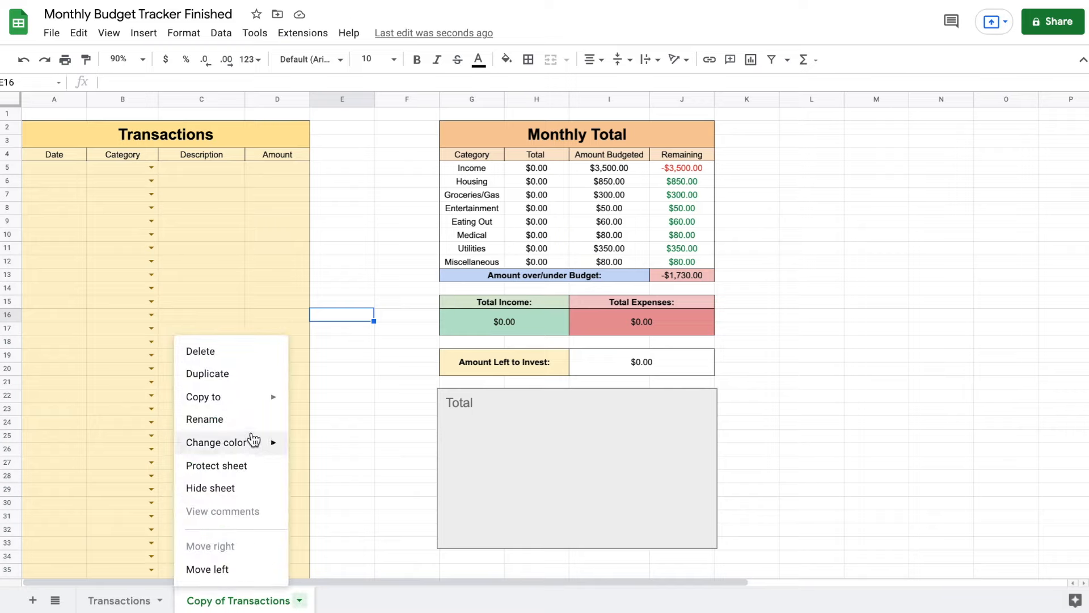
{"action": "left_click", "coordinate": [241, 419]}
{"action": "key", "text": "BackSpace"}
{"action": "type", "text": "FEb"}
{"action": "key", "text": "BackSpace"}
{"action": "key", "text": "BackSpace"}
{"action": "type", "text": "eb"}
{"action": "key", "text": "Return"}
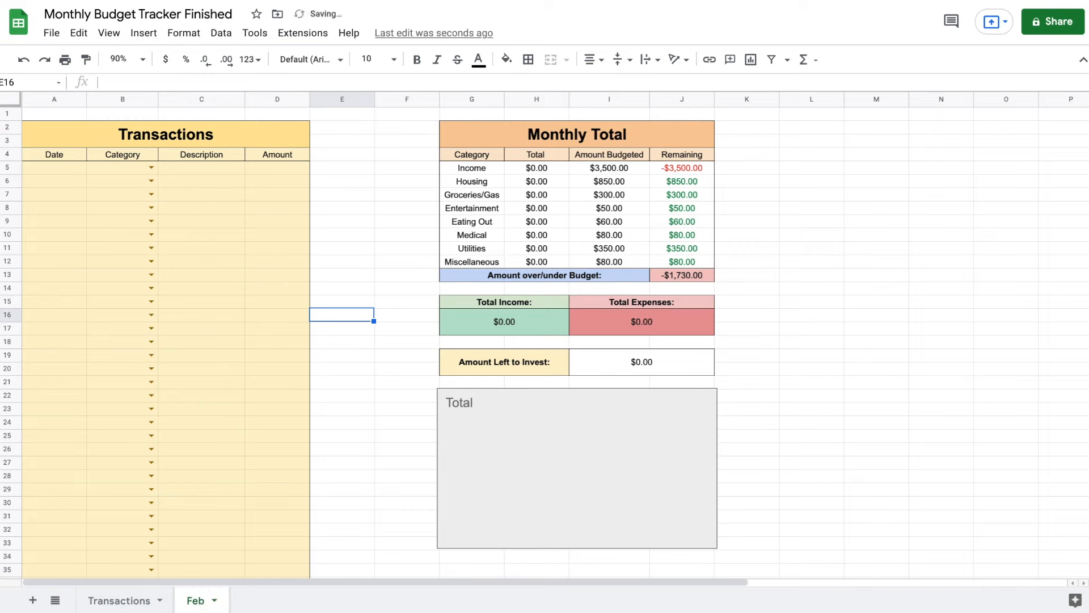
Rename the original Transactions sheet as Jan
{"action": "left_click", "coordinate": [127, 600]}
{"action": "right_click", "coordinate": [130, 602]}
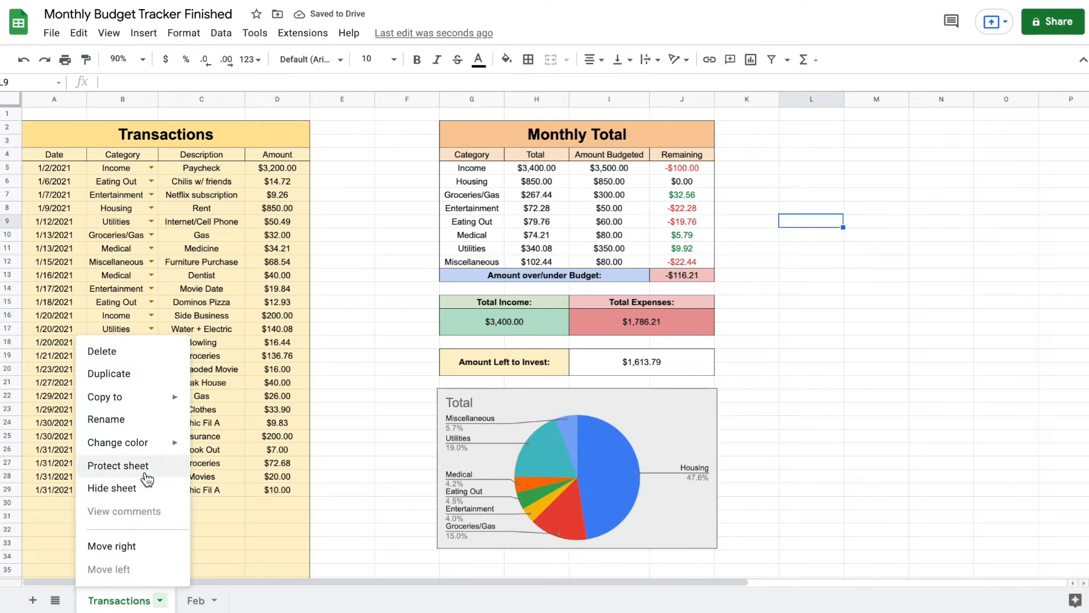
{"action": "left_click", "coordinate": [143, 425]}
{"action": "type", "text": "Jan"}
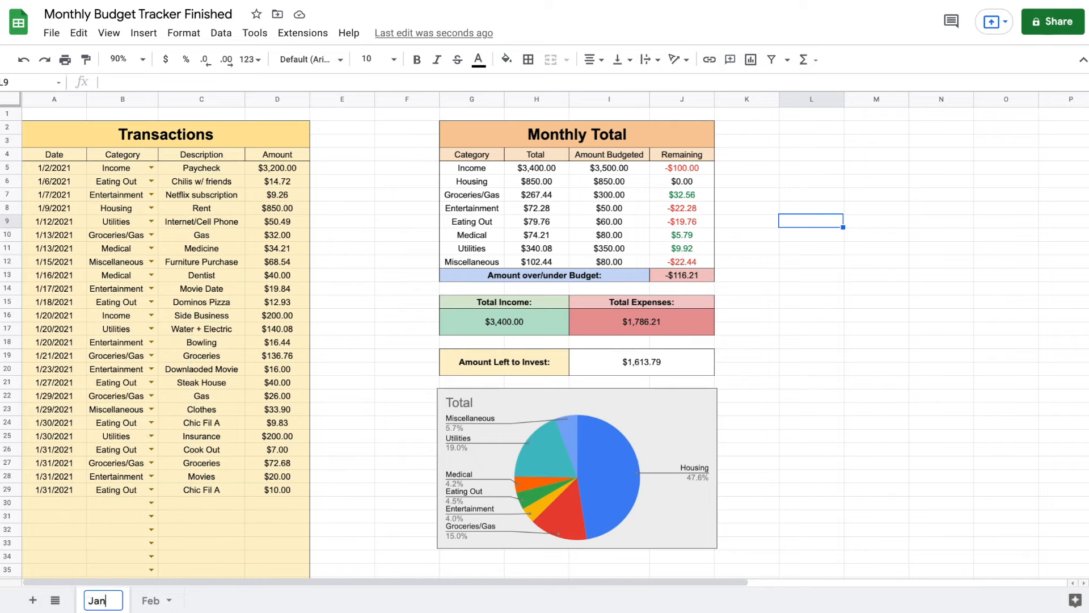
{"action": "key", "text": "Return"}
{"action": "left_click", "coordinate": [399, 287]}
{"action": "left_click", "coordinate": [812, 260]}
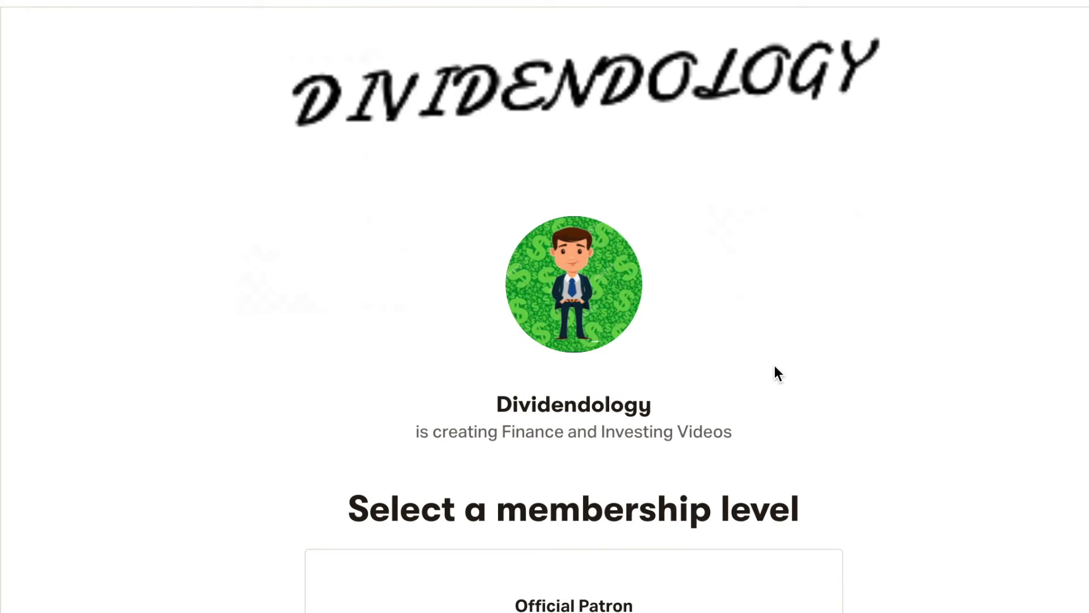
{"action": "scroll", "coordinate": [775, 372], "scroll_direction": "down", "scroll_amount": 5}
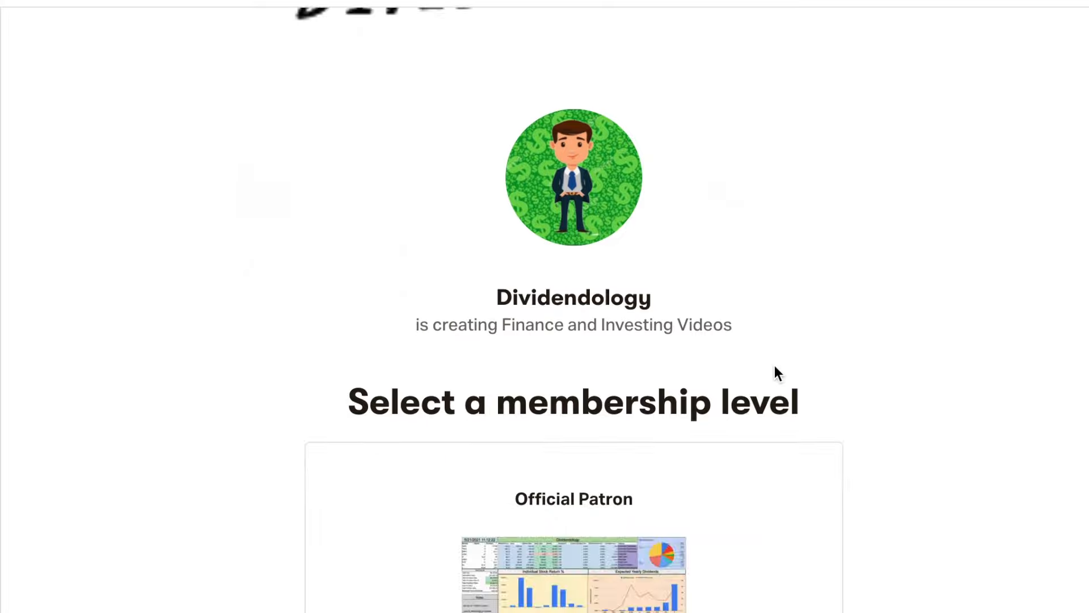
{"action": "scroll", "coordinate": [775, 372], "scroll_direction": "down", "scroll_amount": 3}
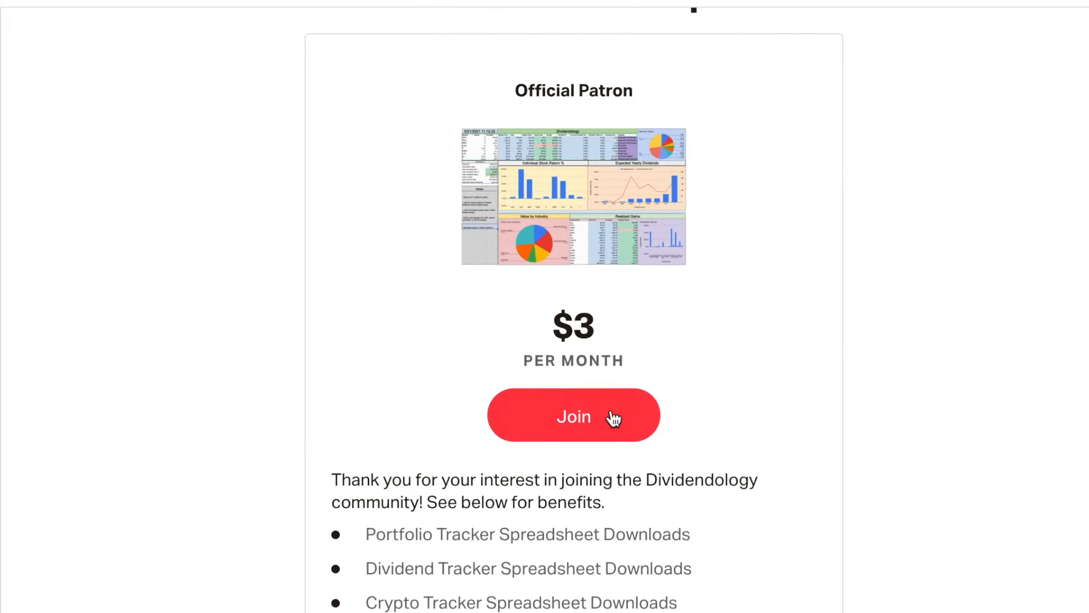